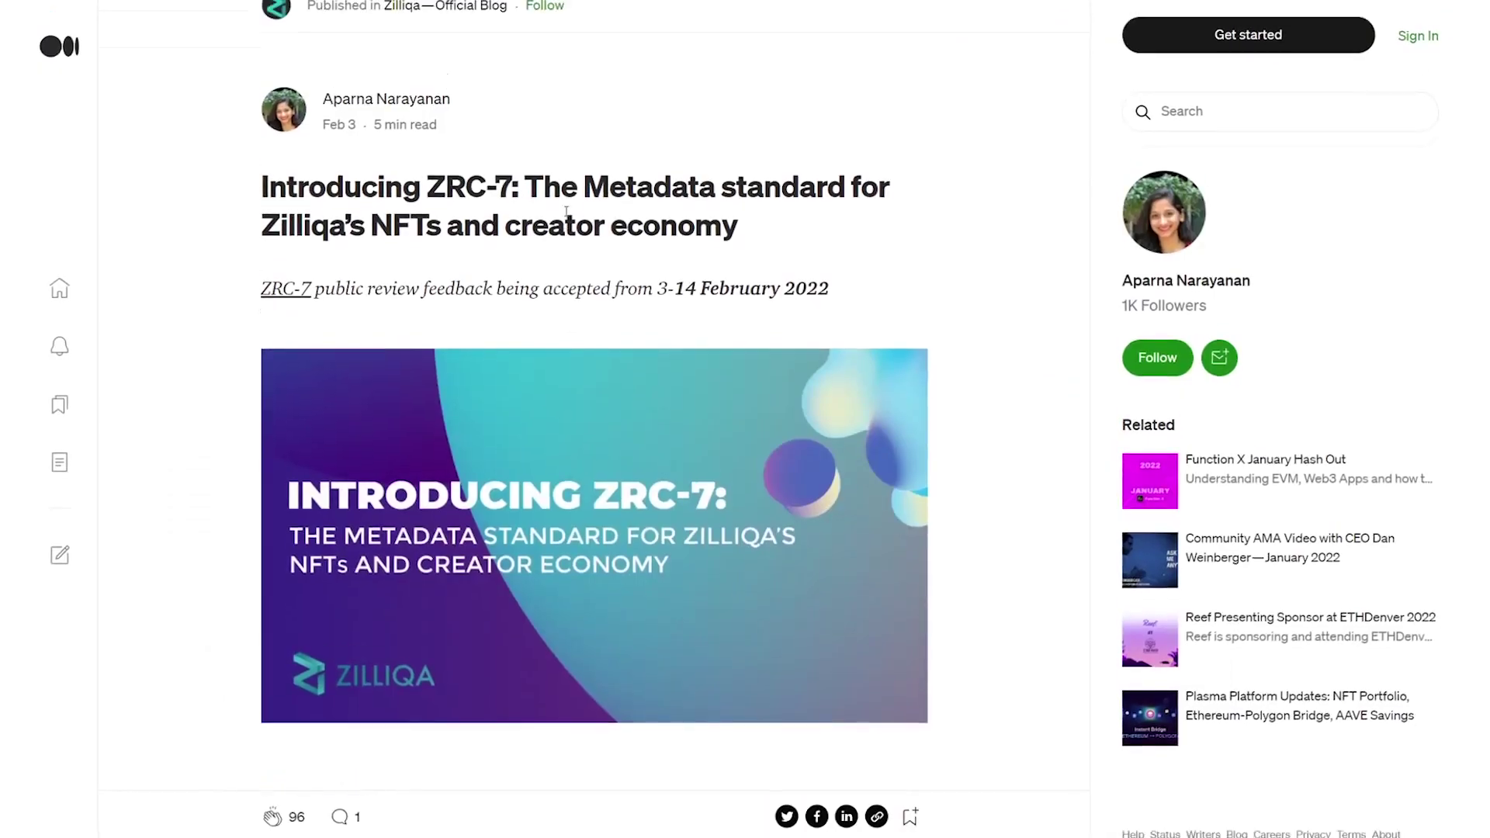
- Read the ZRC-7 article title, highlighting 'ZRC-7', 'Metadata standard' and the creator-economy line
scroll(592, 419, down, 2)
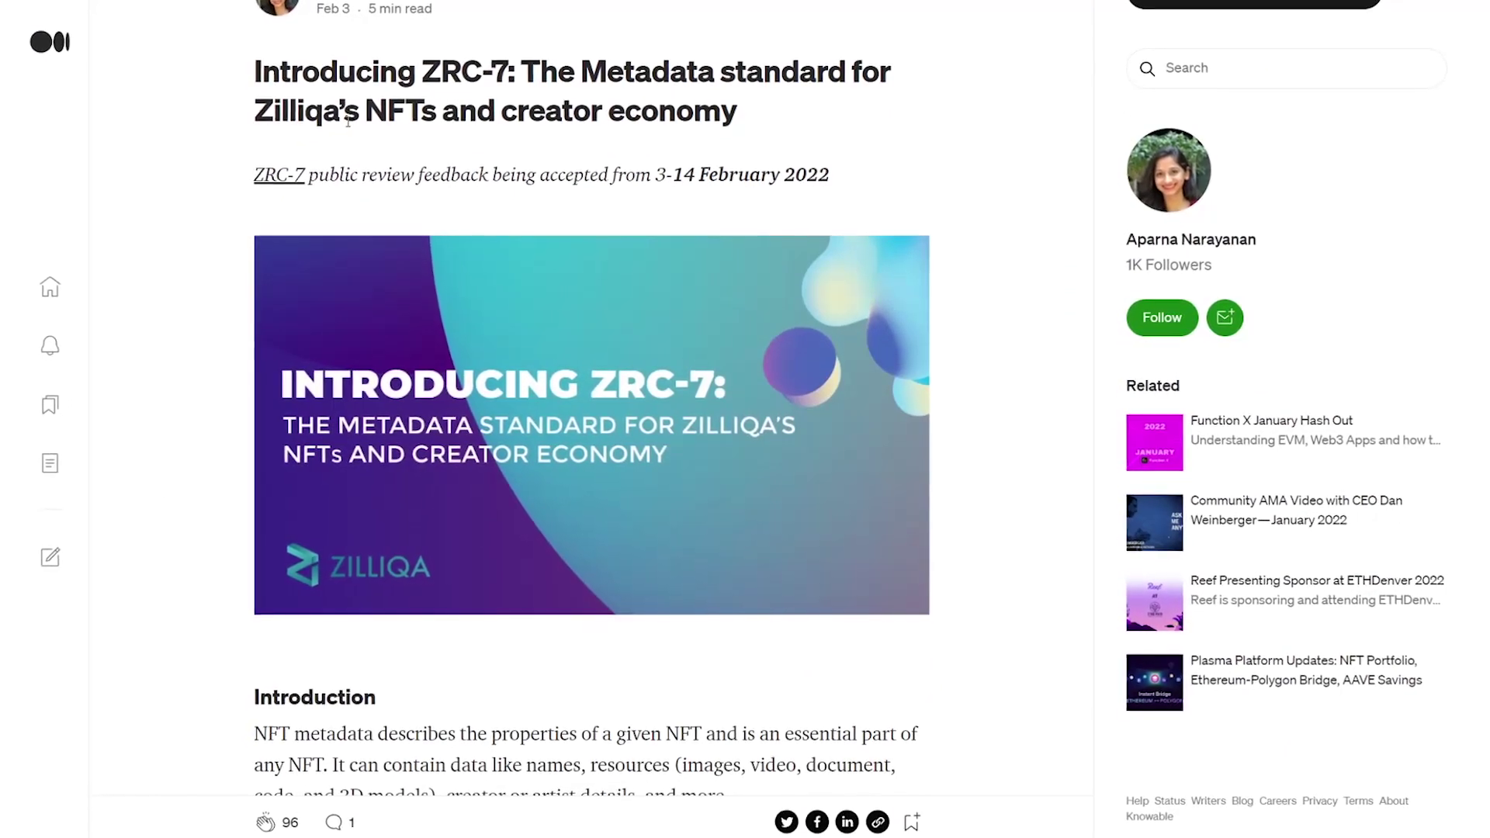
drag(419, 69, 506, 70)
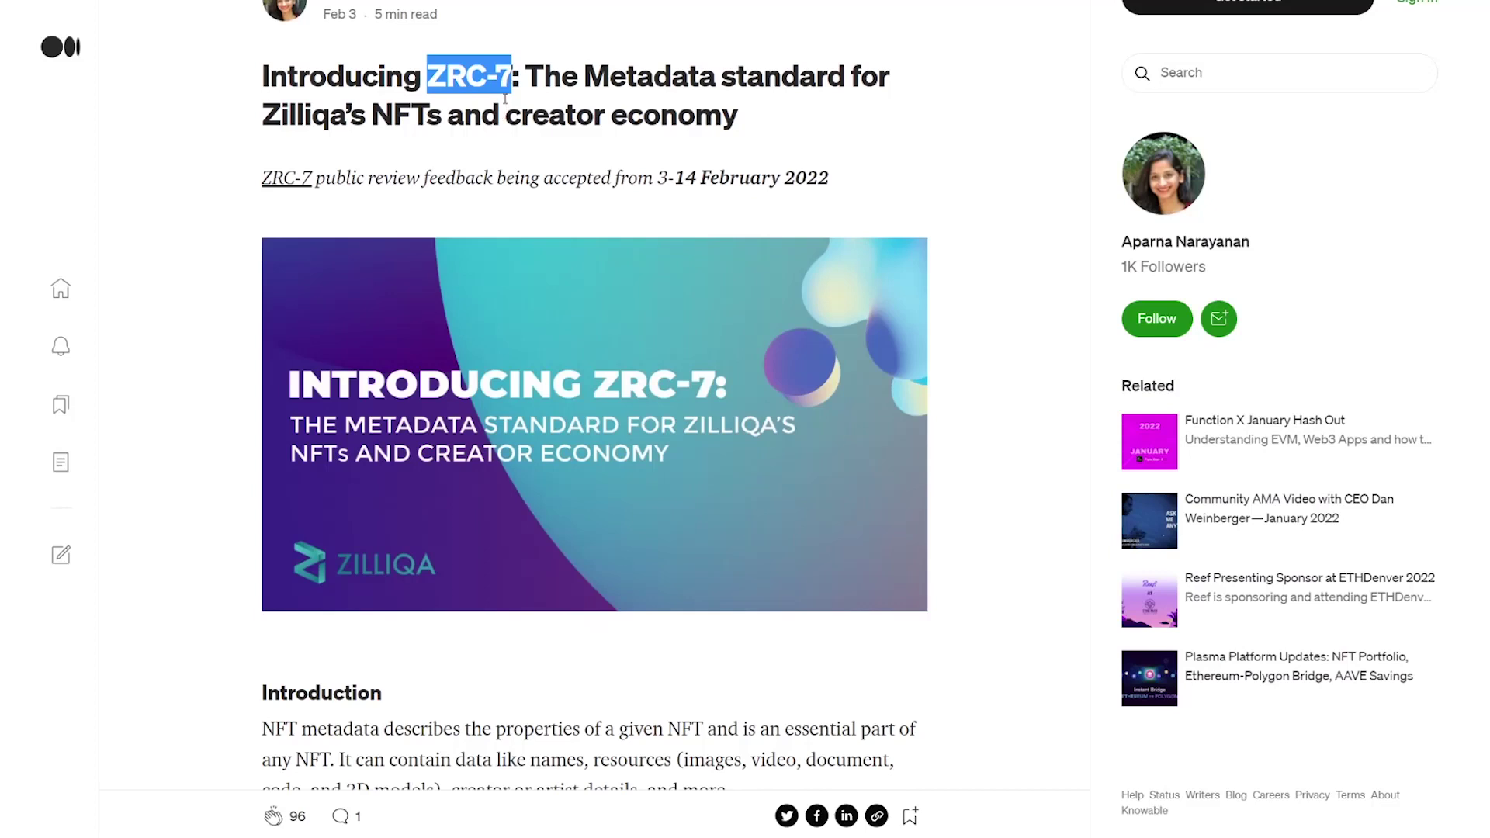
click(562, 74)
drag(621, 70, 881, 75)
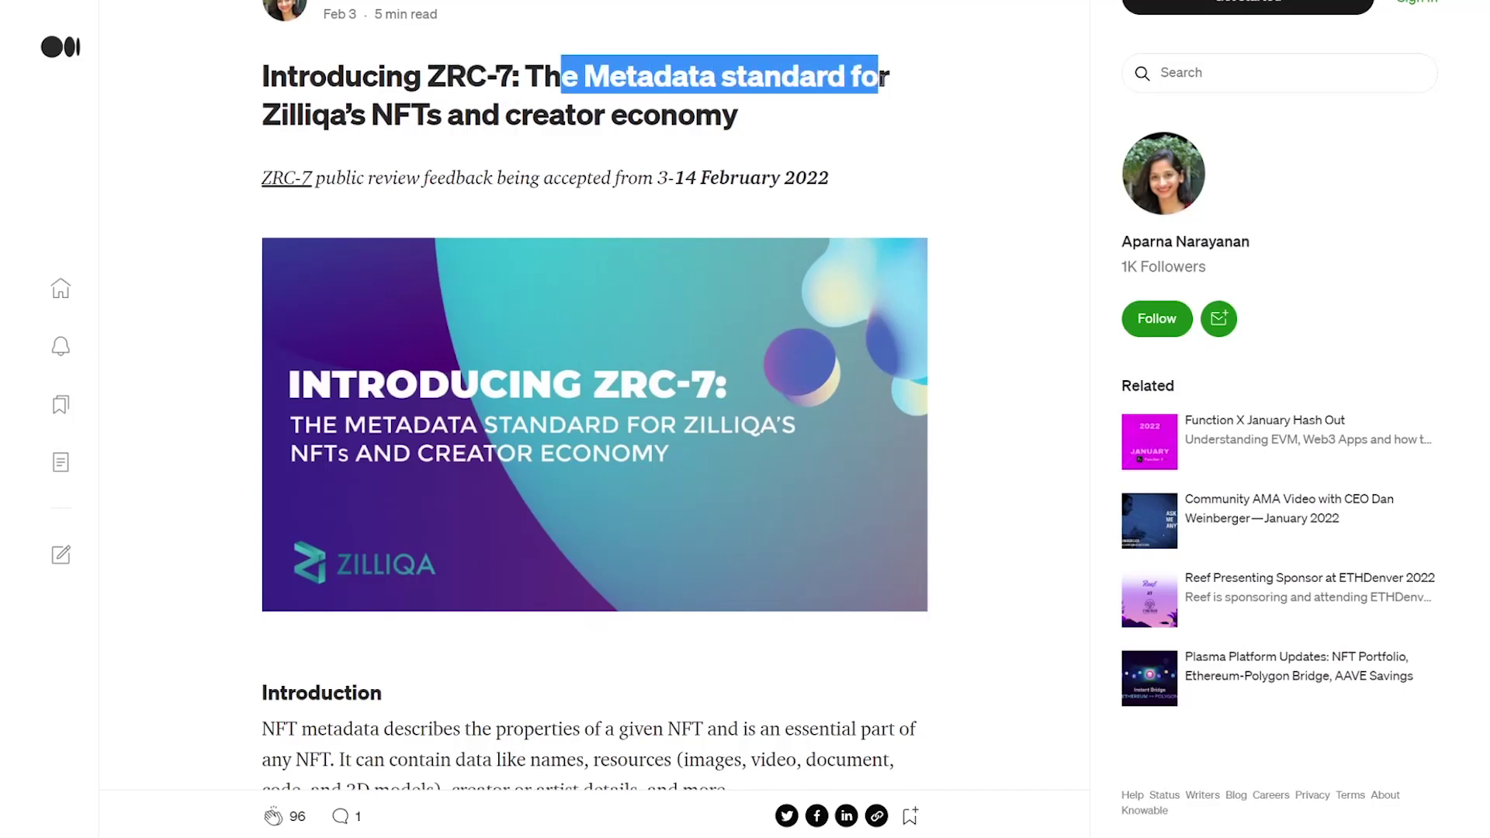
drag(244, 118, 747, 130)
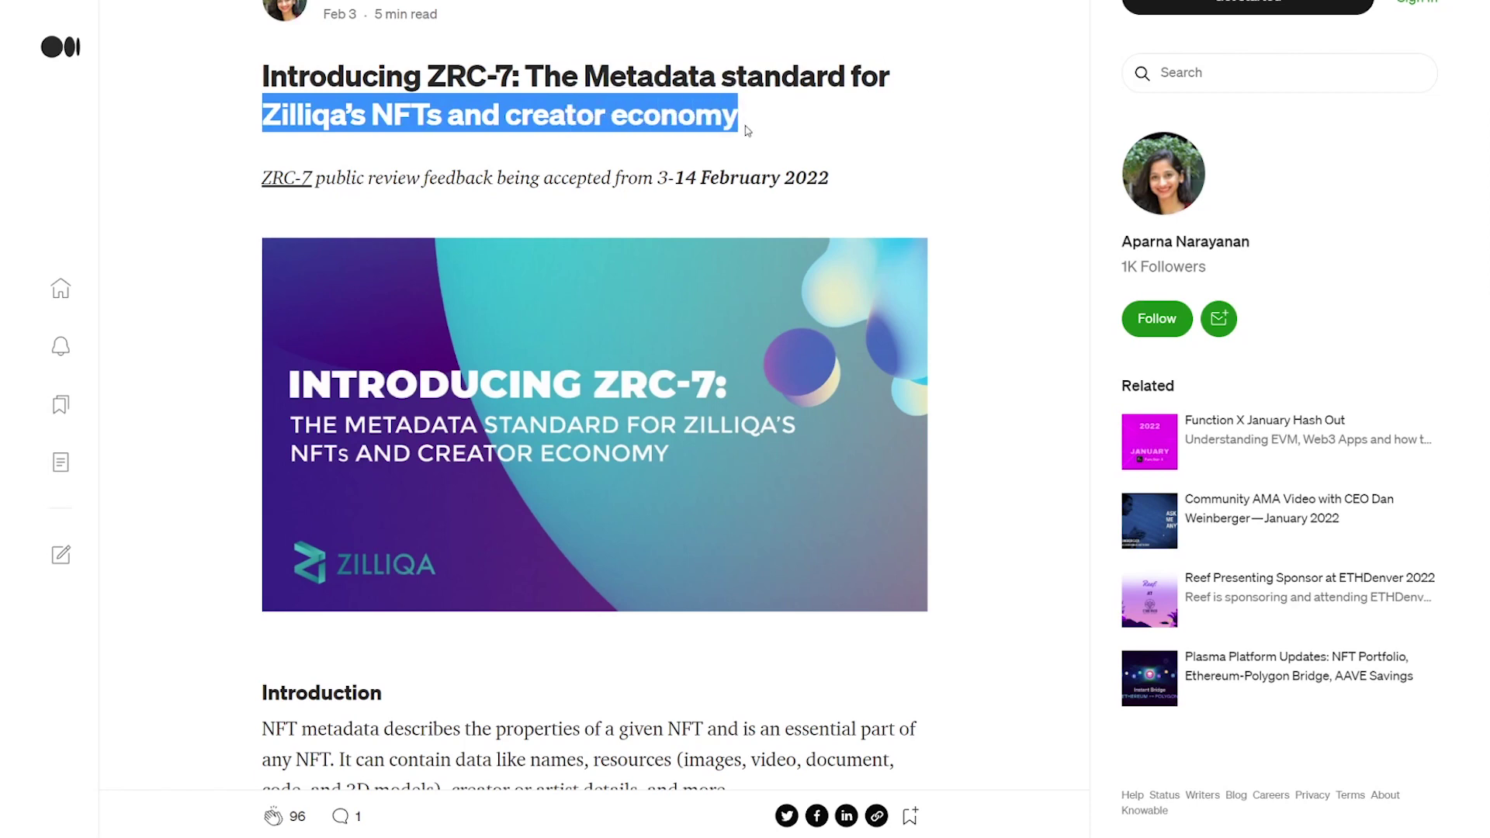
scroll(291, 433, down, 5)
scroll(291, 433, up, 1)
scroll(557, 575, down, 1)
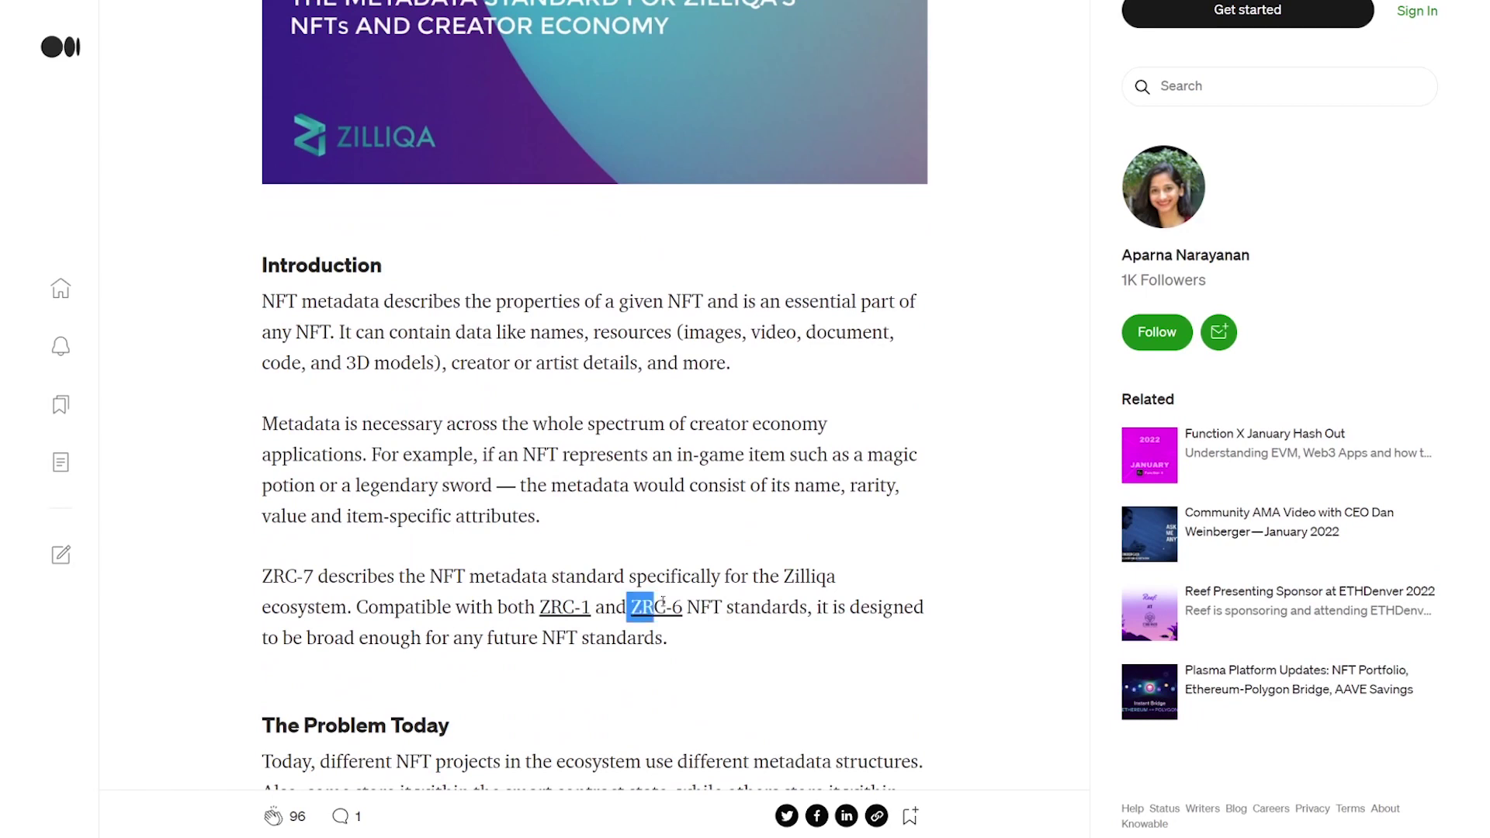
drag(700, 607, 702, 607)
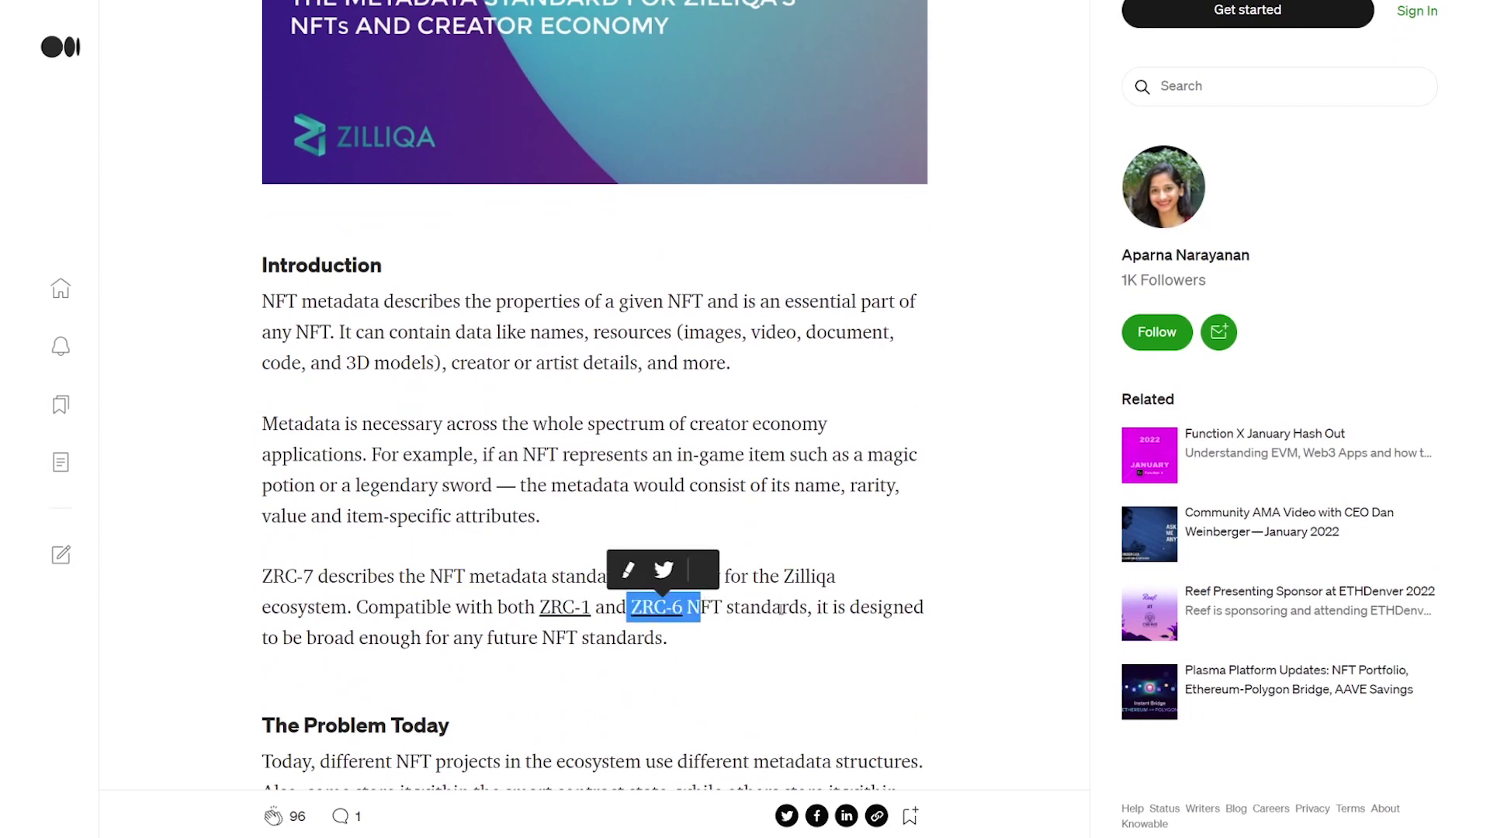
click(734, 611)
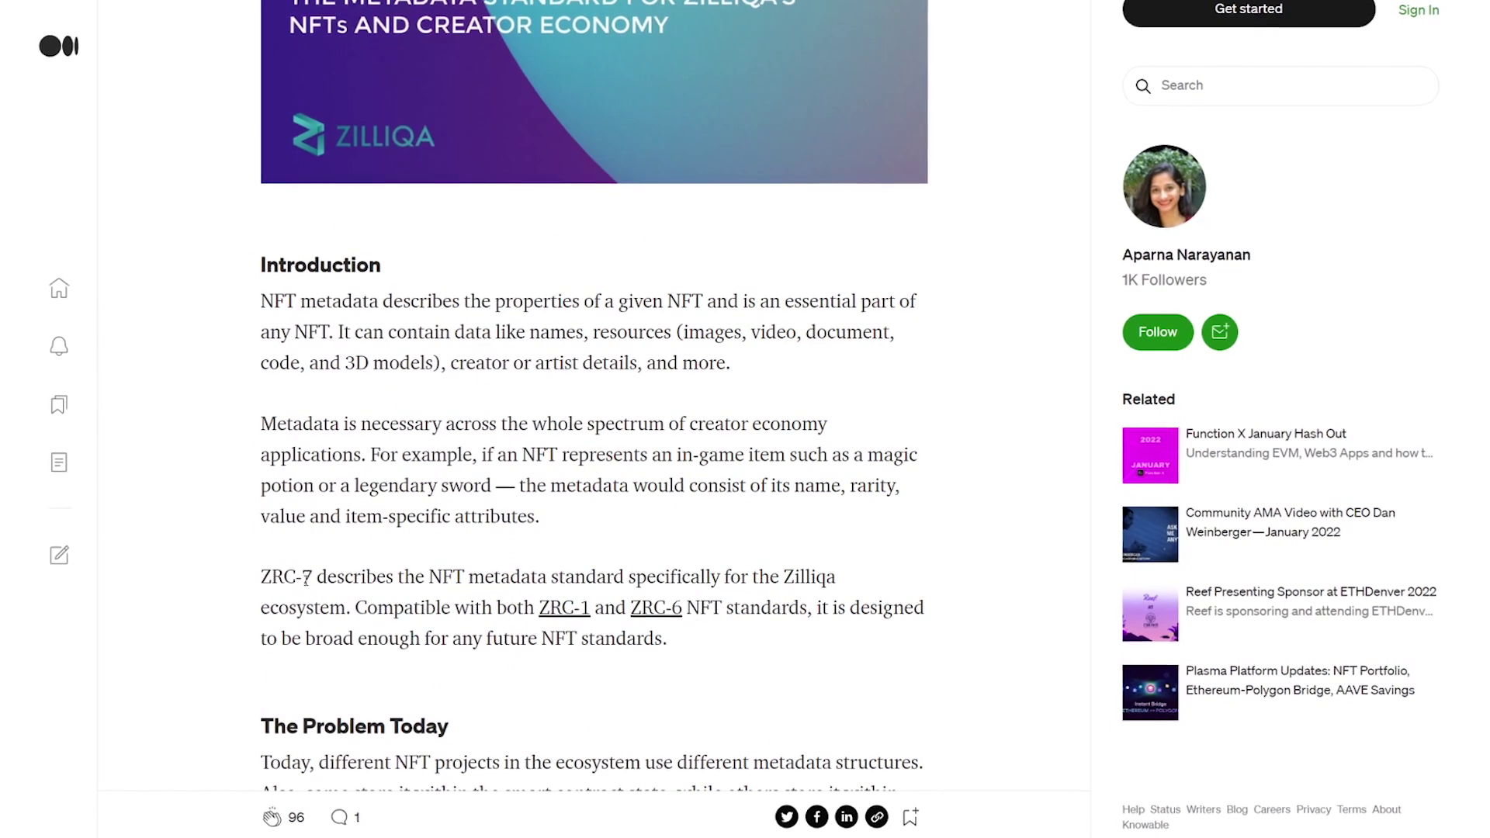
drag(263, 576, 315, 576)
click(310, 578)
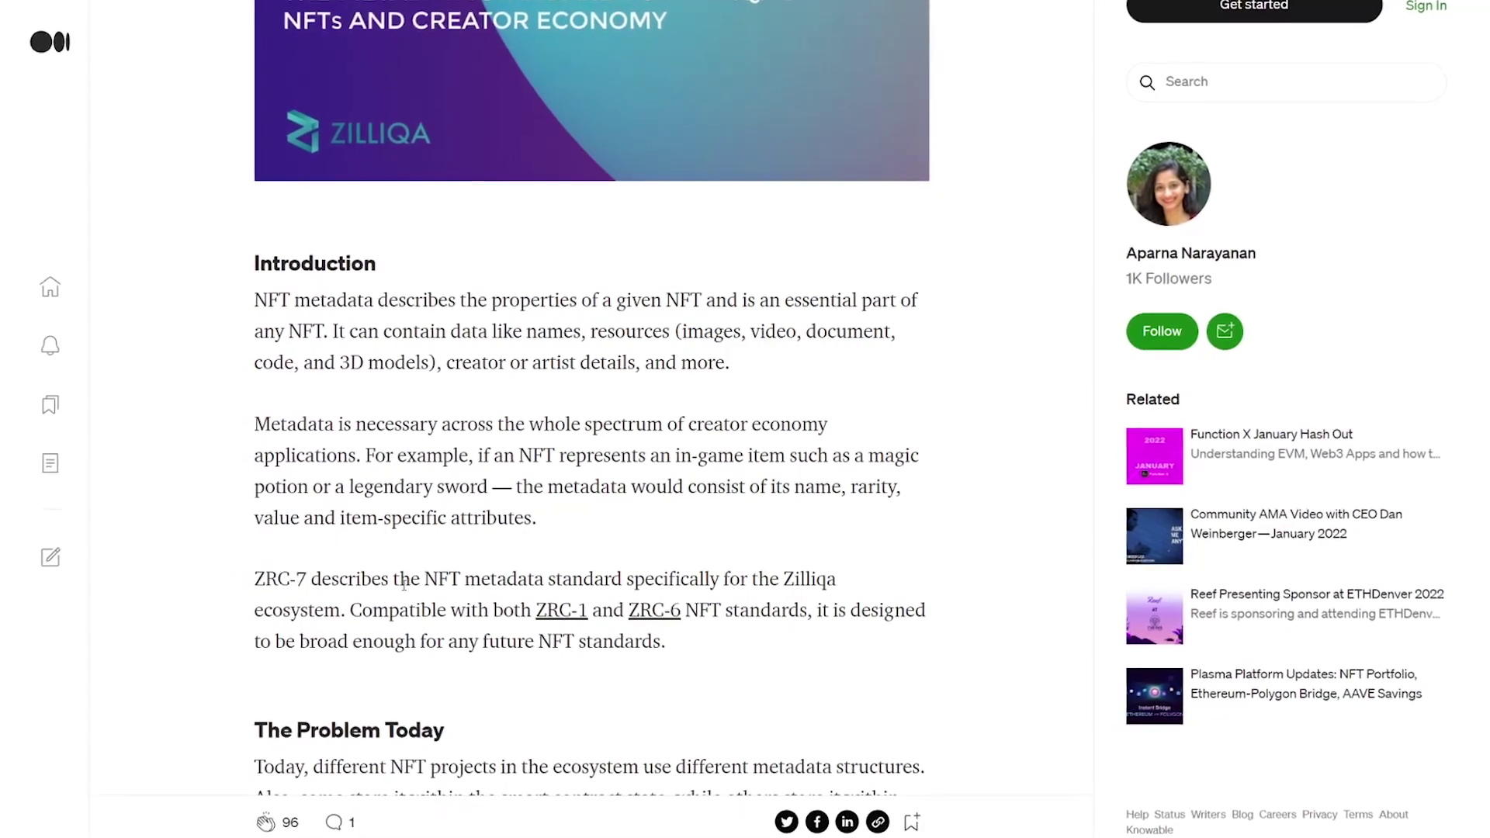
scroll(330, 528, down, 2)
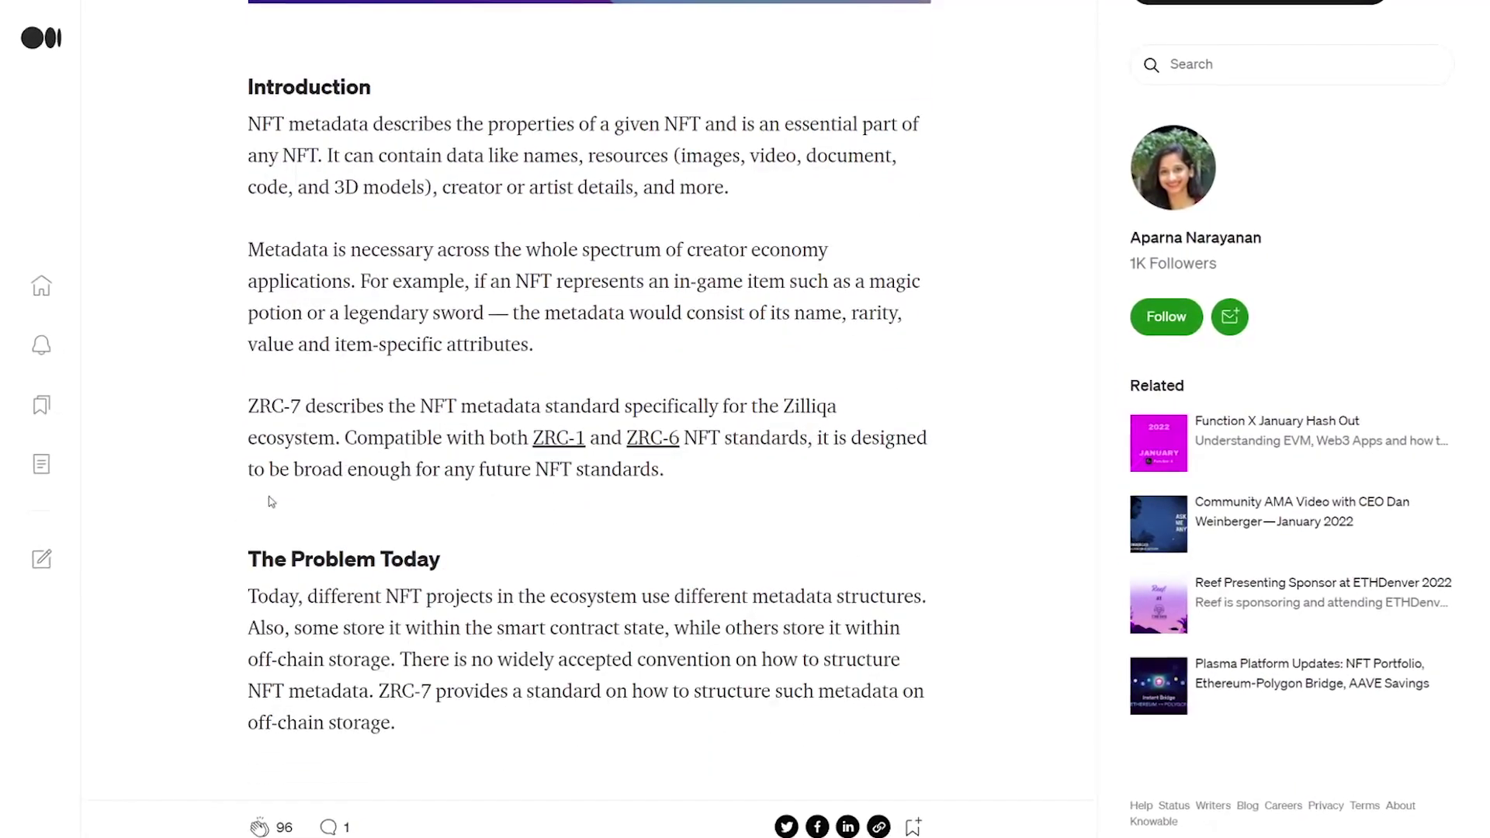
drag(358, 438, 535, 438)
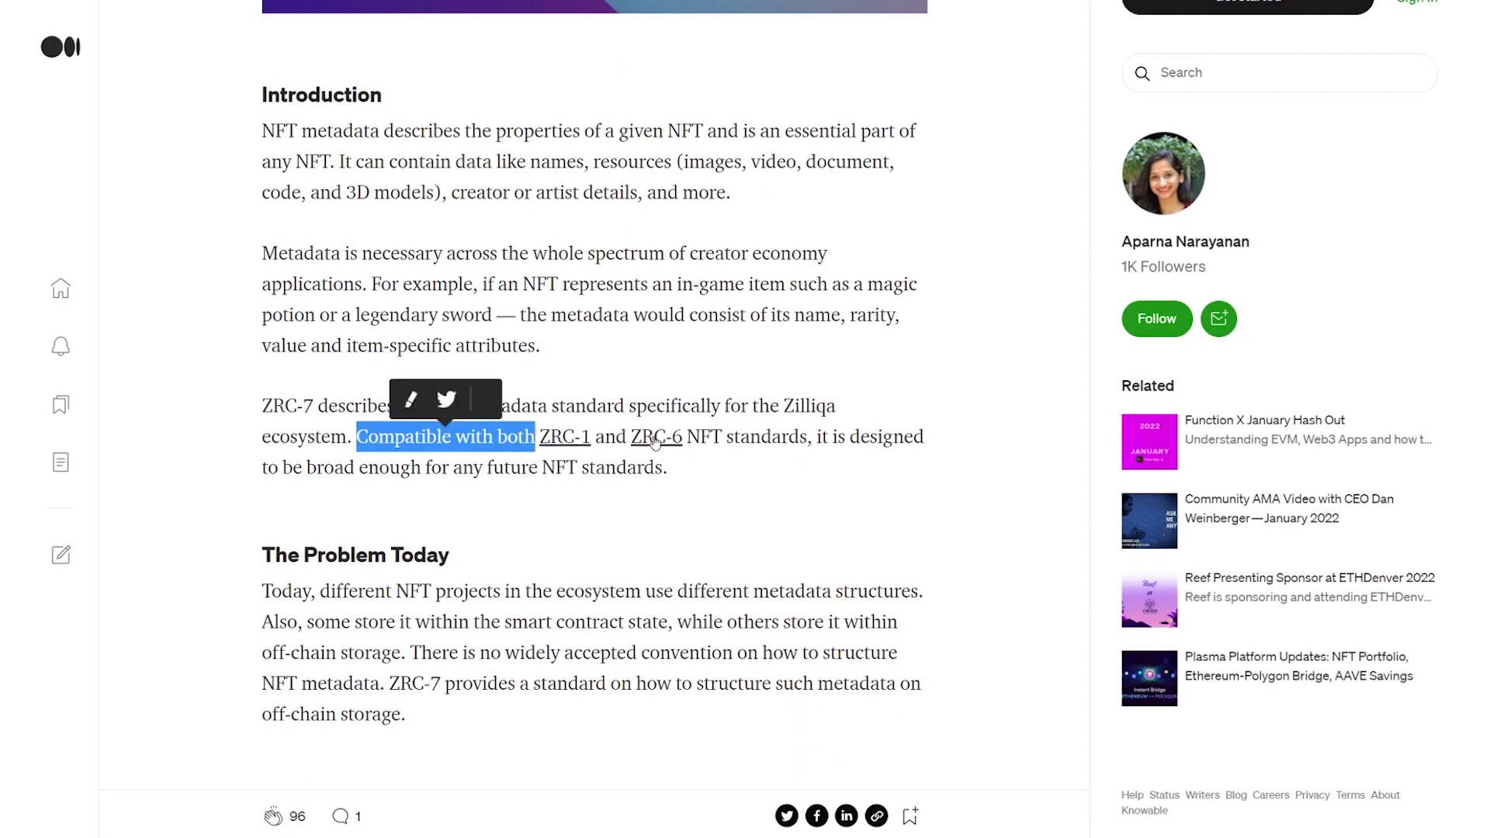
click(483, 497)
scroll(398, 512, down, 2)
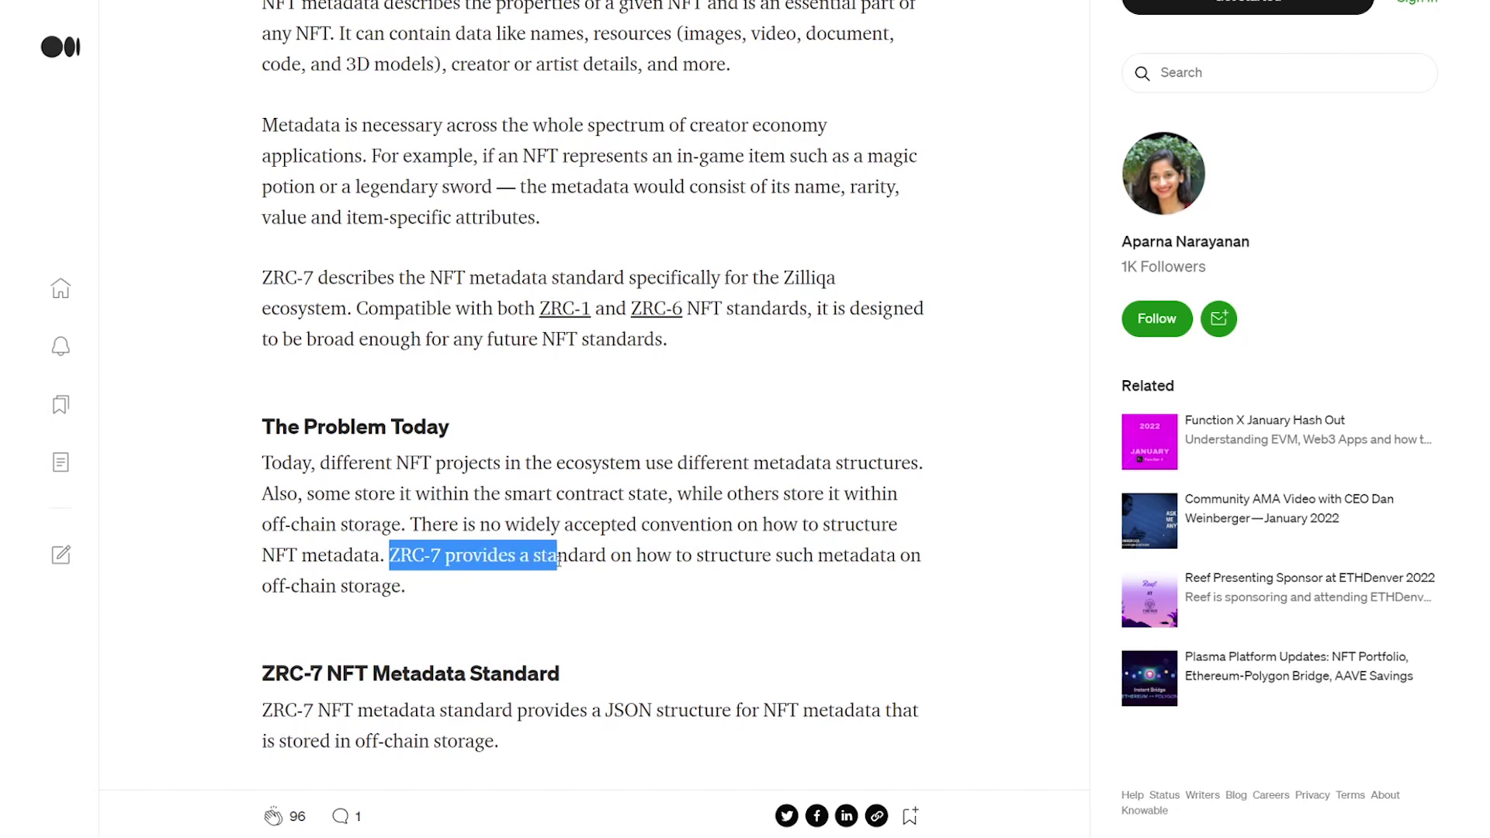
drag(559, 557, 806, 556)
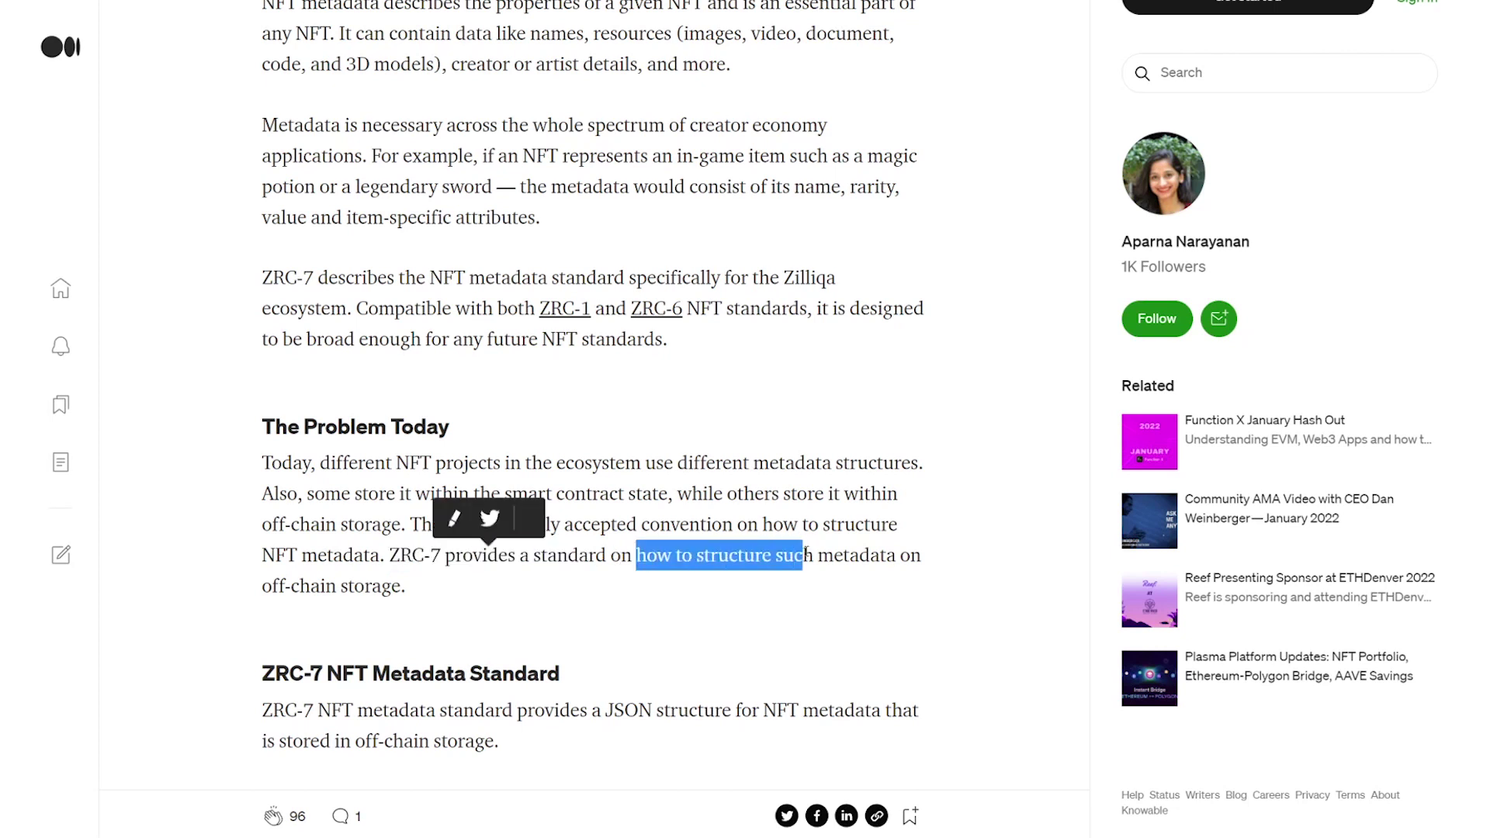
drag(898, 555, 885, 555)
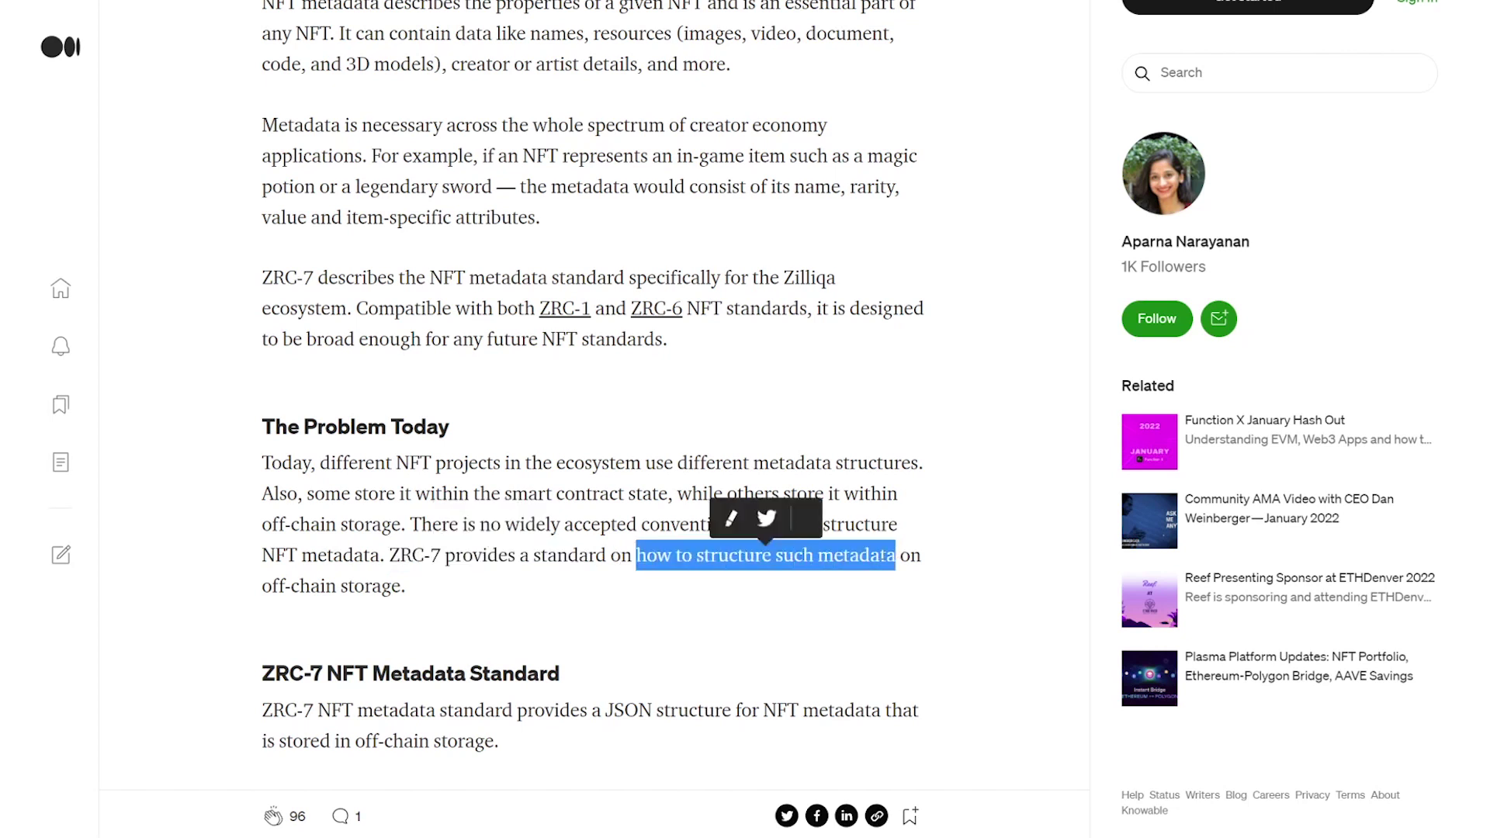
drag(264, 586, 436, 594)
click(436, 586)
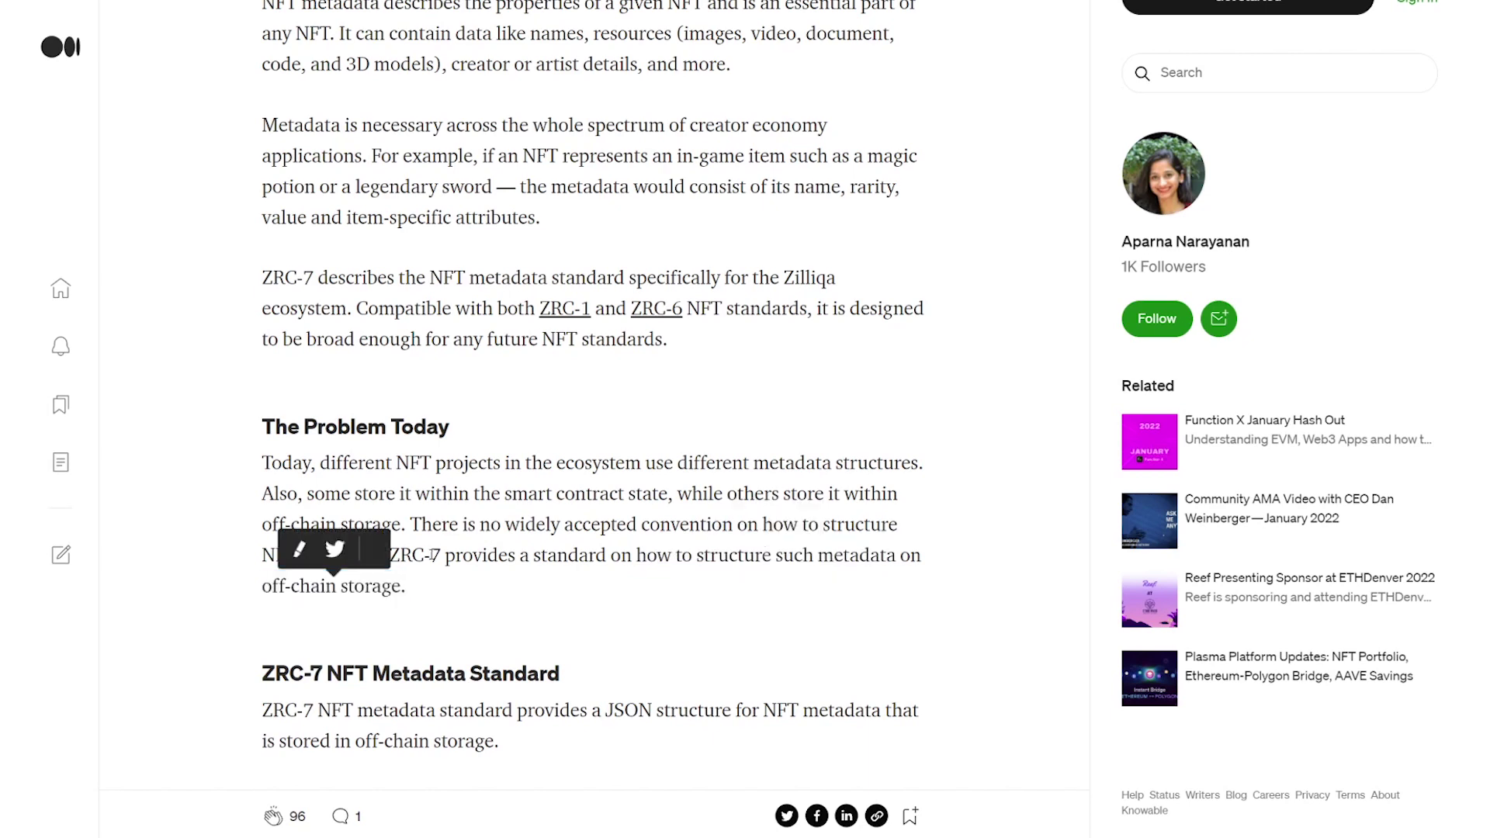
scroll(566, 672, down, 6)
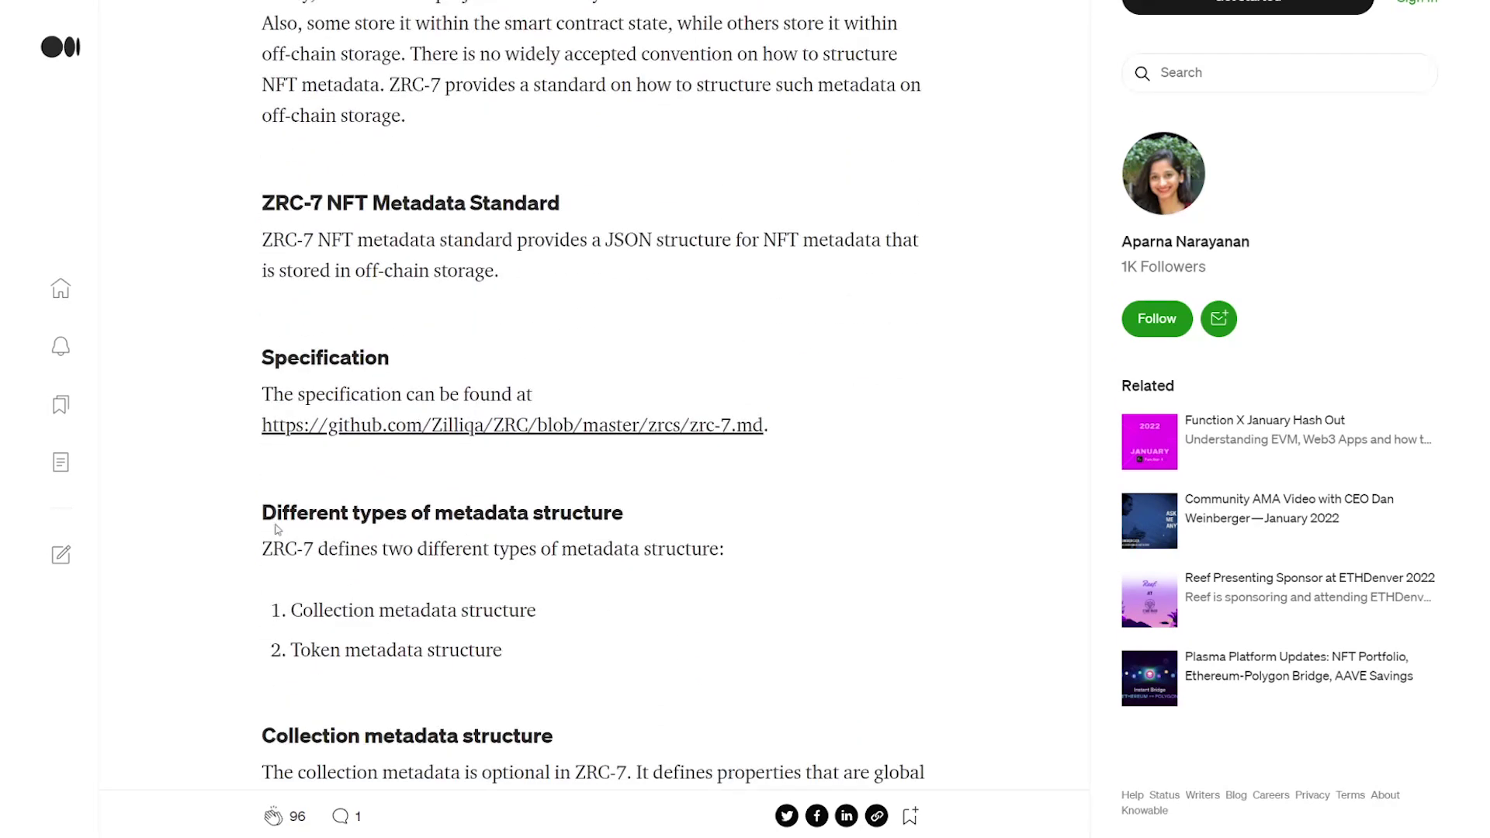
drag(273, 396, 533, 397)
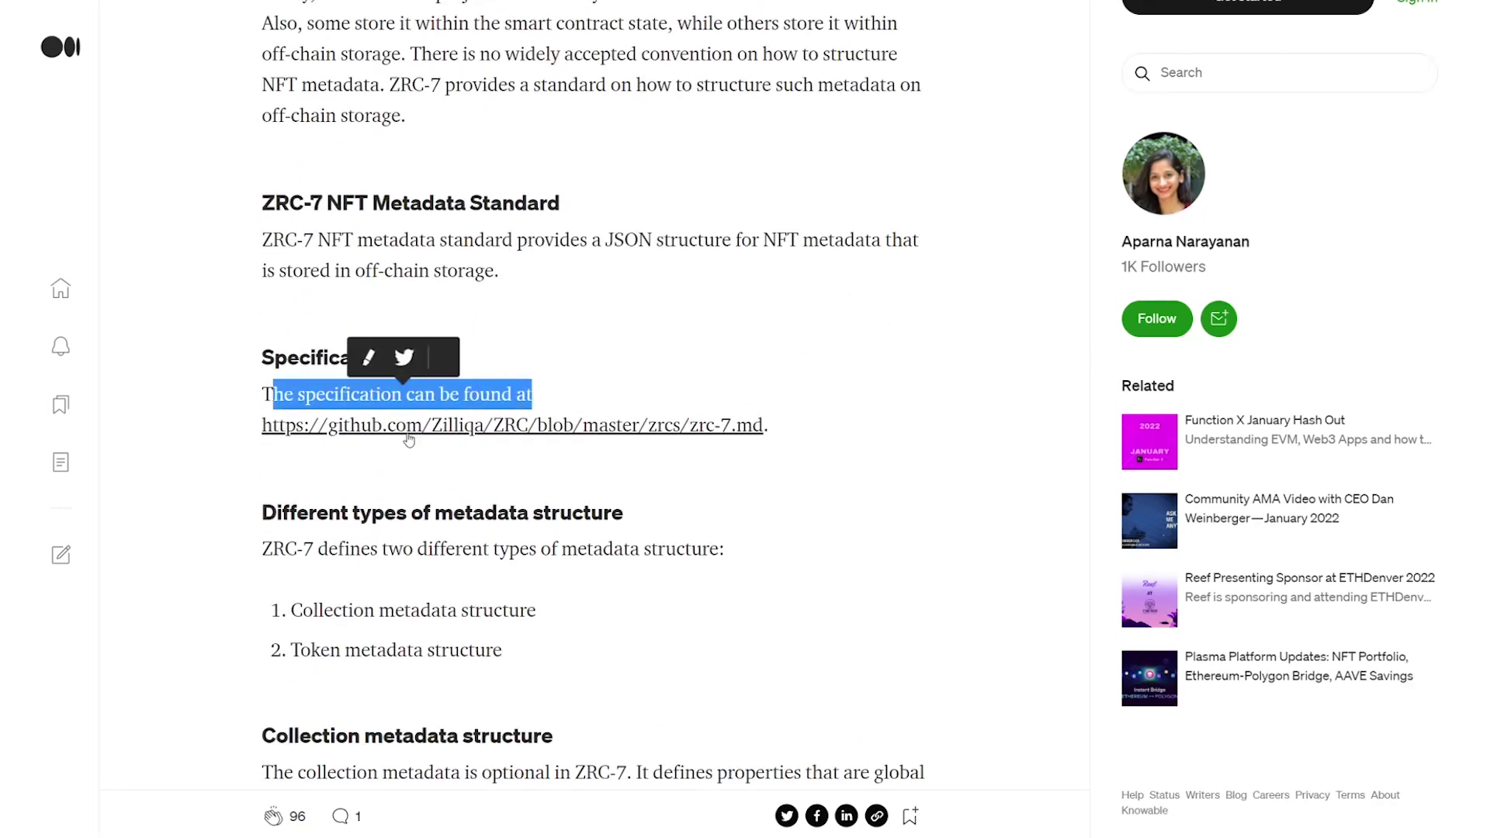
click(323, 264)
scroll(291, 404, down, 5)
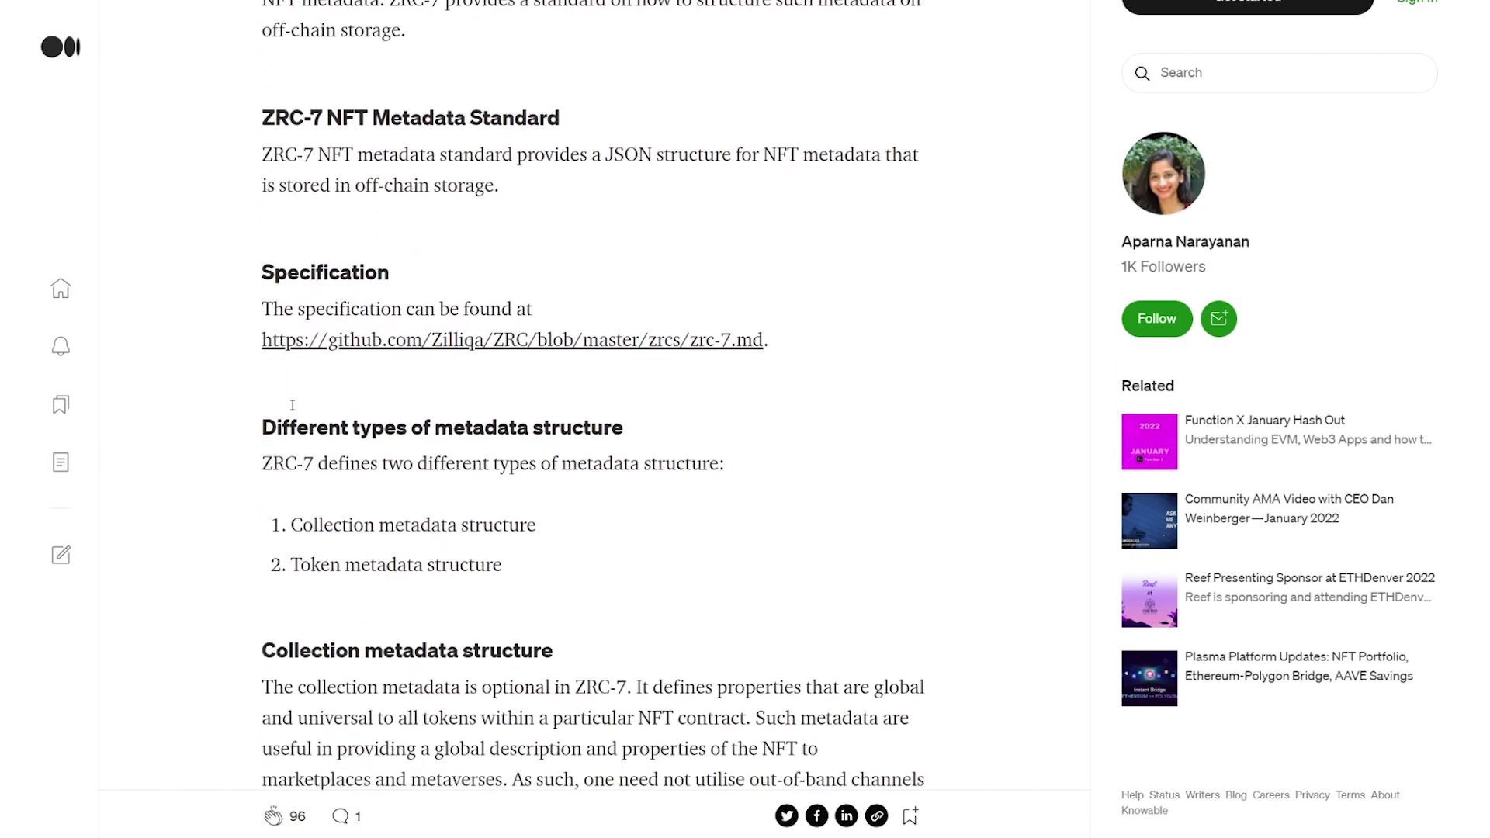
scroll(316, 381, down, 4)
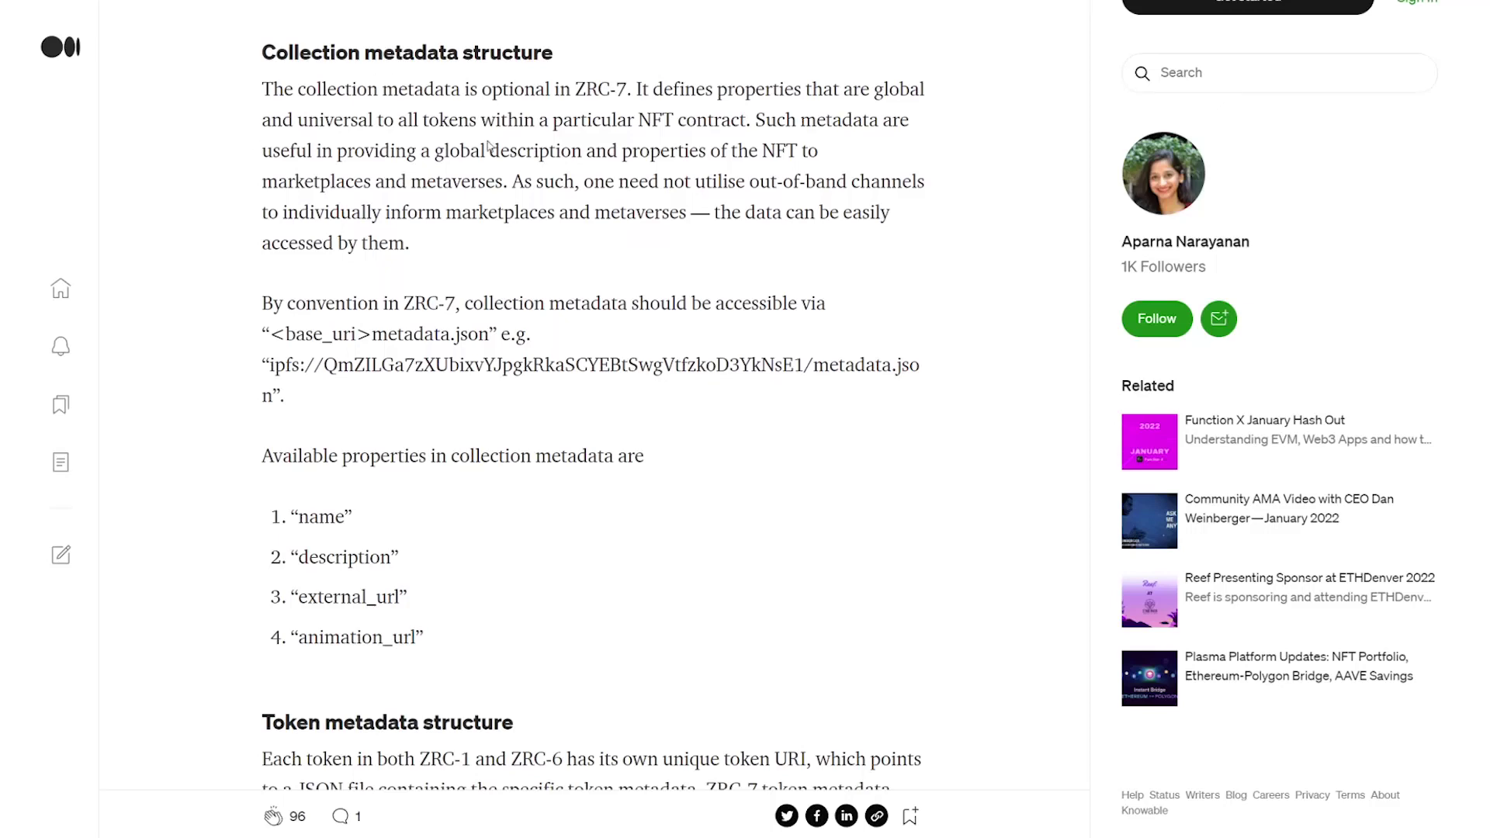
- Highlight Resource paragraph phrases: its opening, Opensea, 'geared towards images' and 'further into Web3'
scroll(257, 479, down, 8)
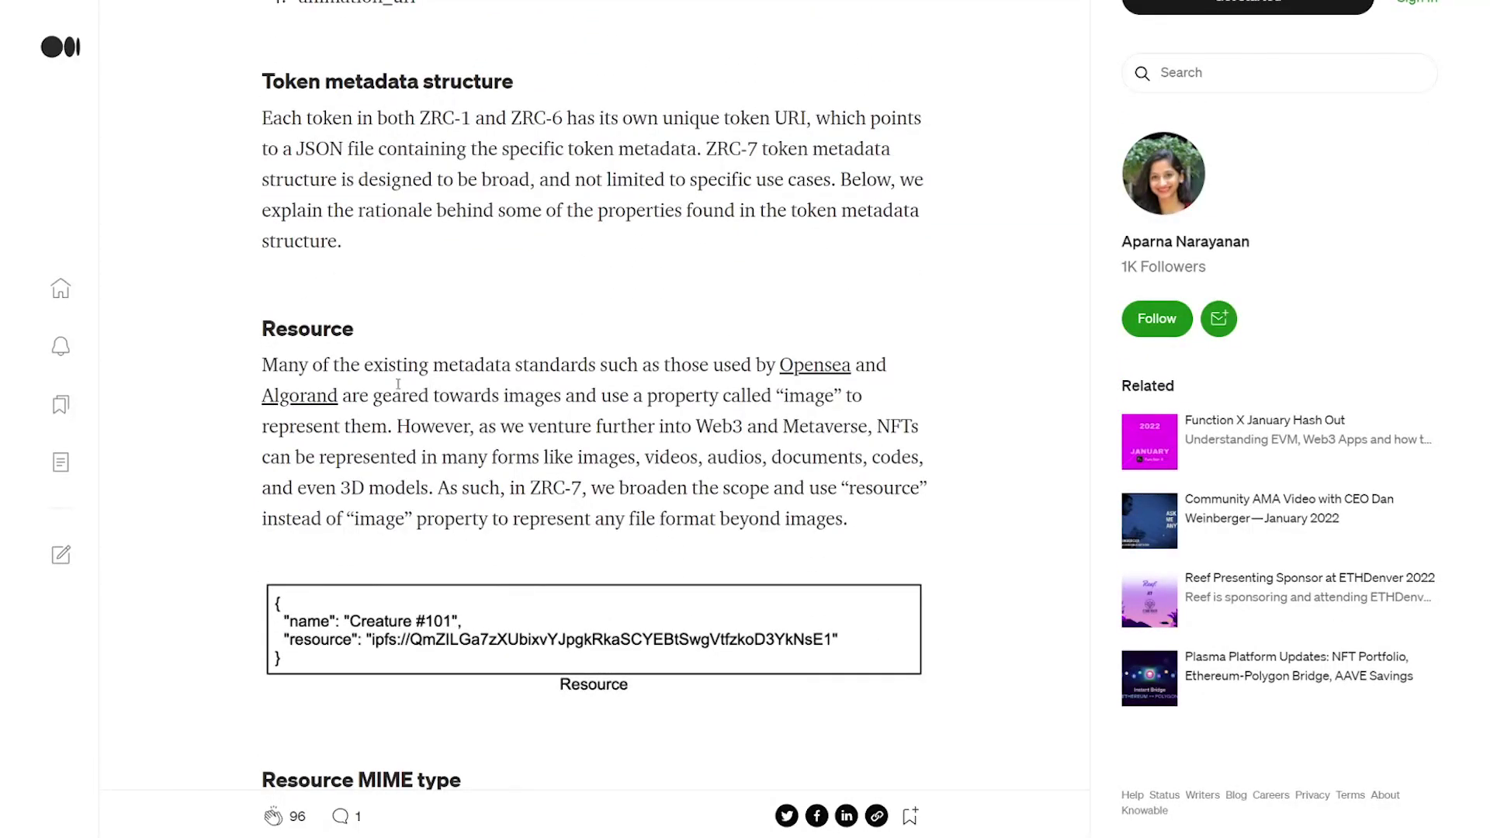
drag(261, 364, 611, 365)
click(755, 374)
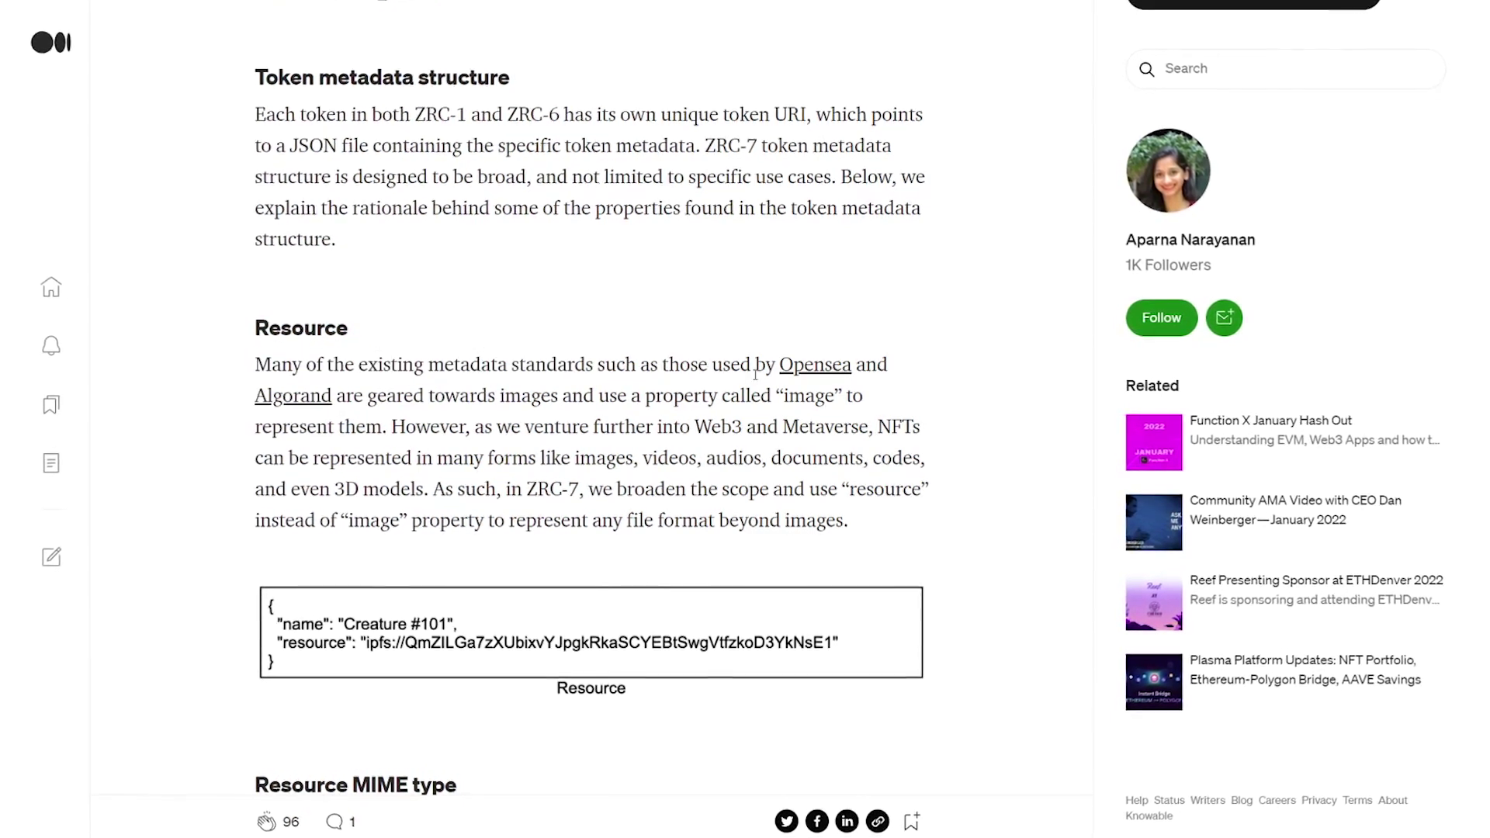
drag(741, 364, 877, 365)
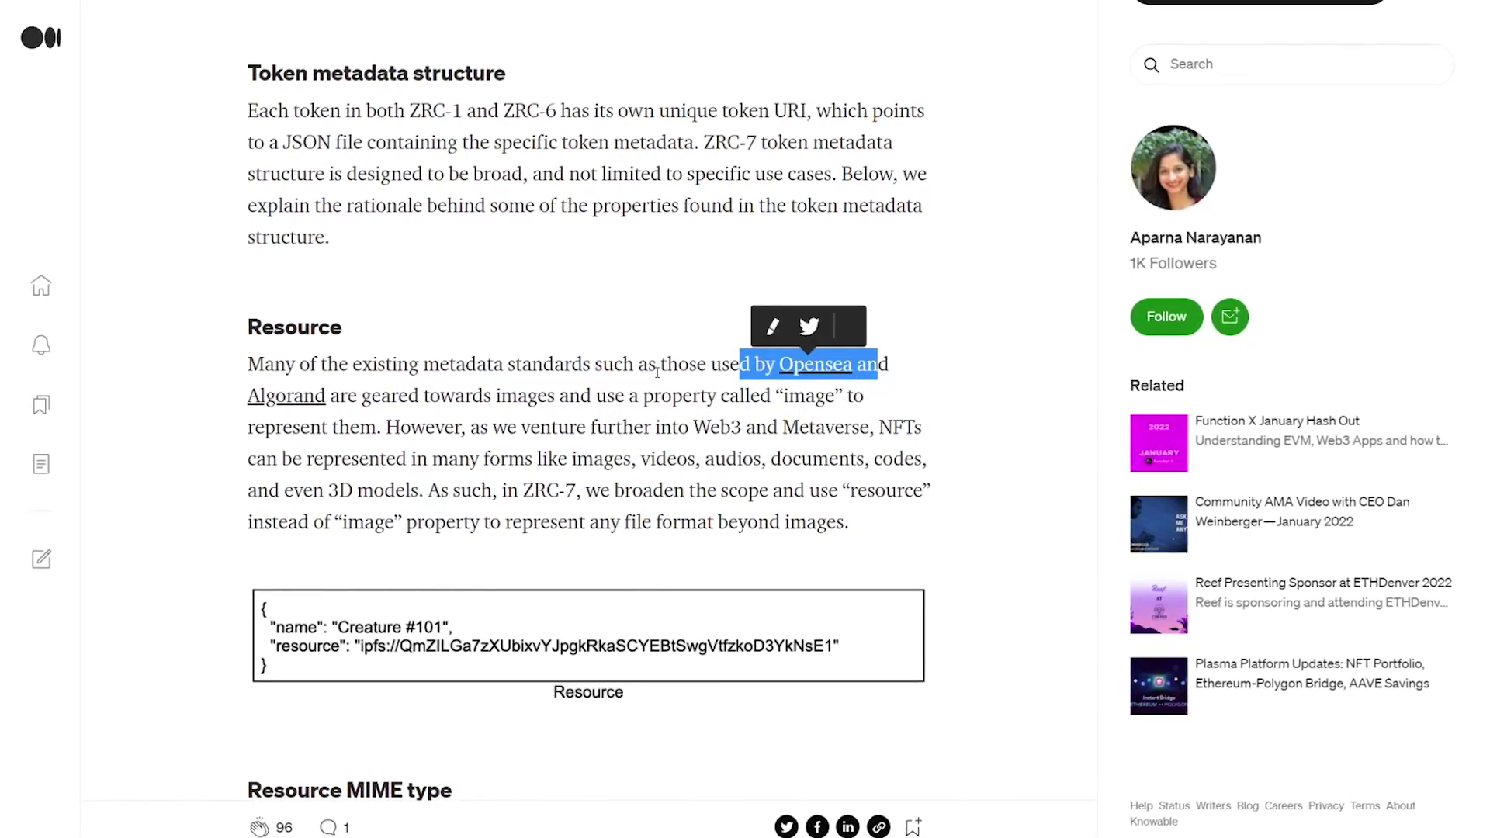
click(848, 395)
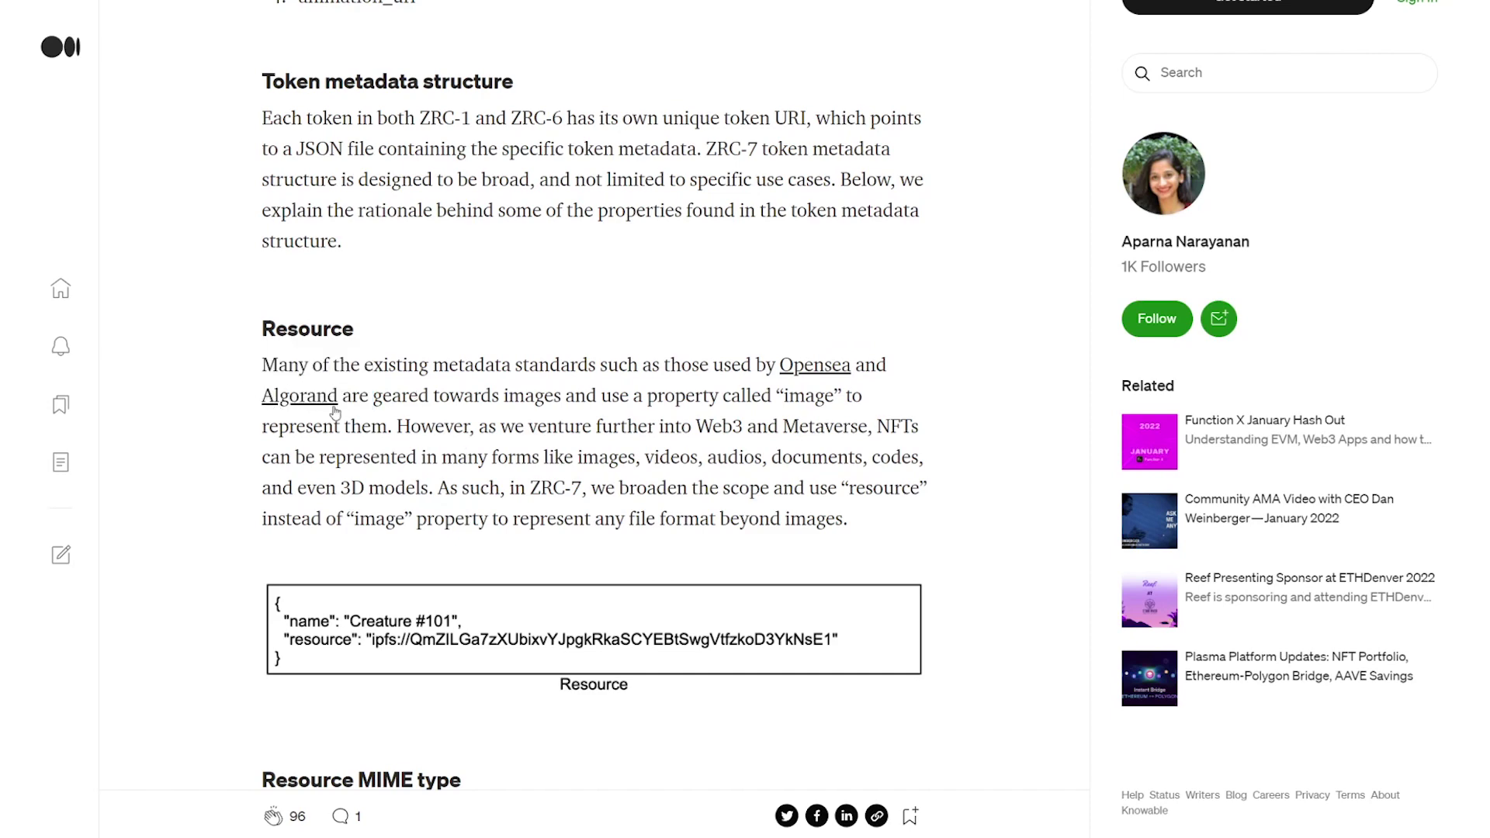
drag(392, 396, 837, 396)
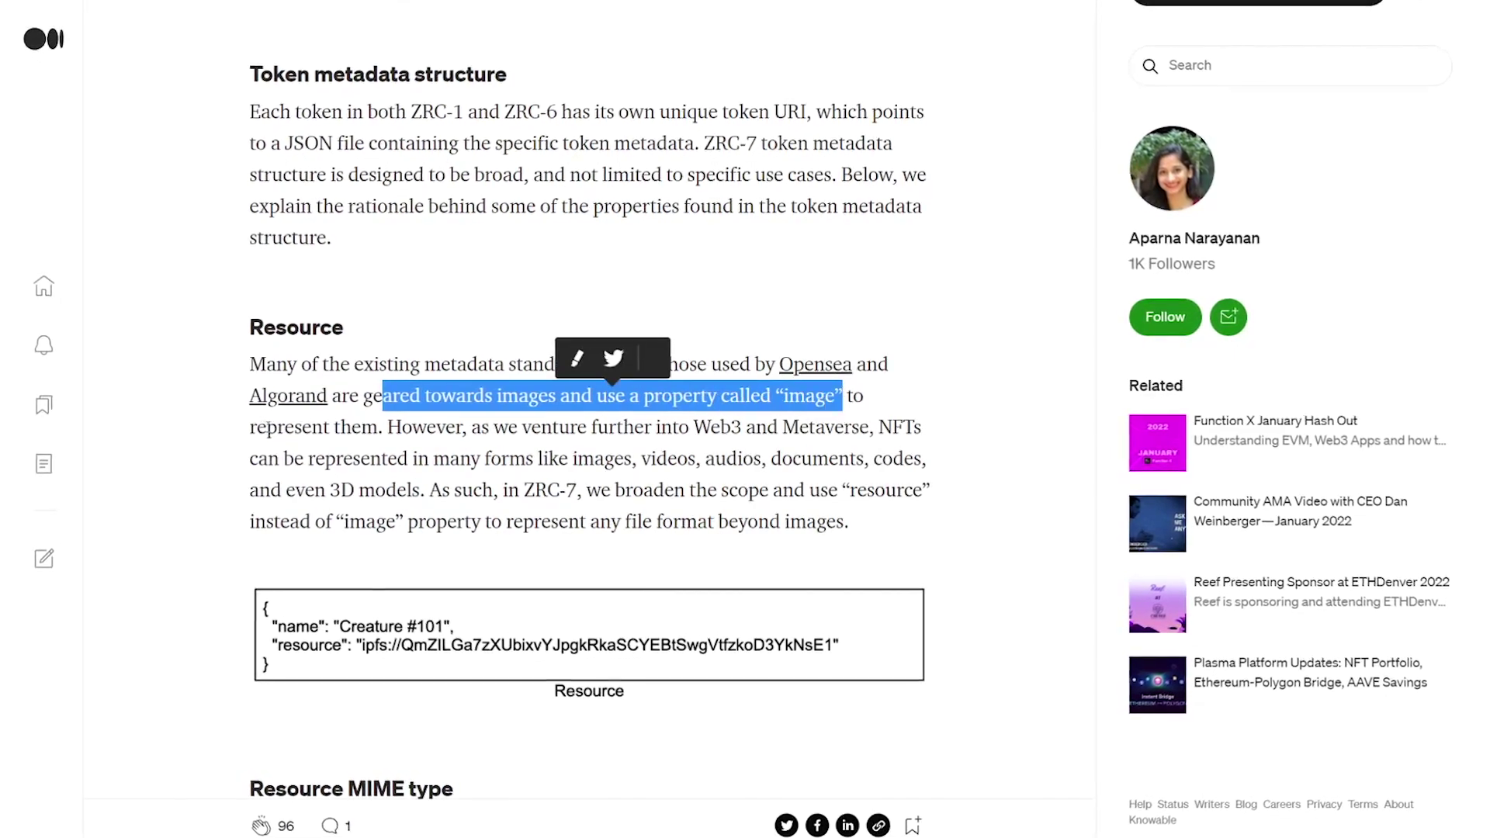
drag(265, 426, 382, 431)
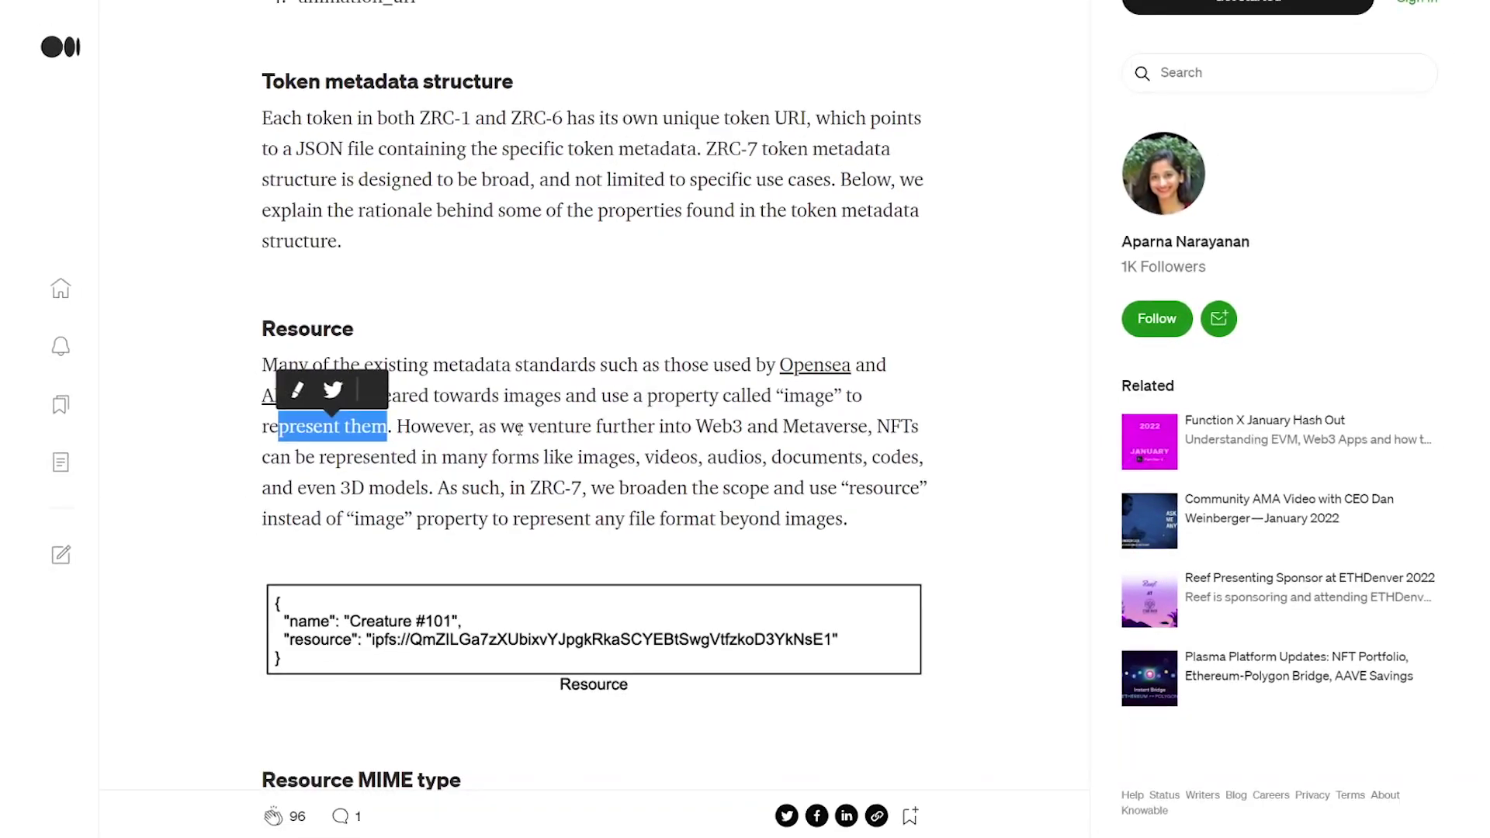
click(504, 420)
drag(601, 426, 873, 426)
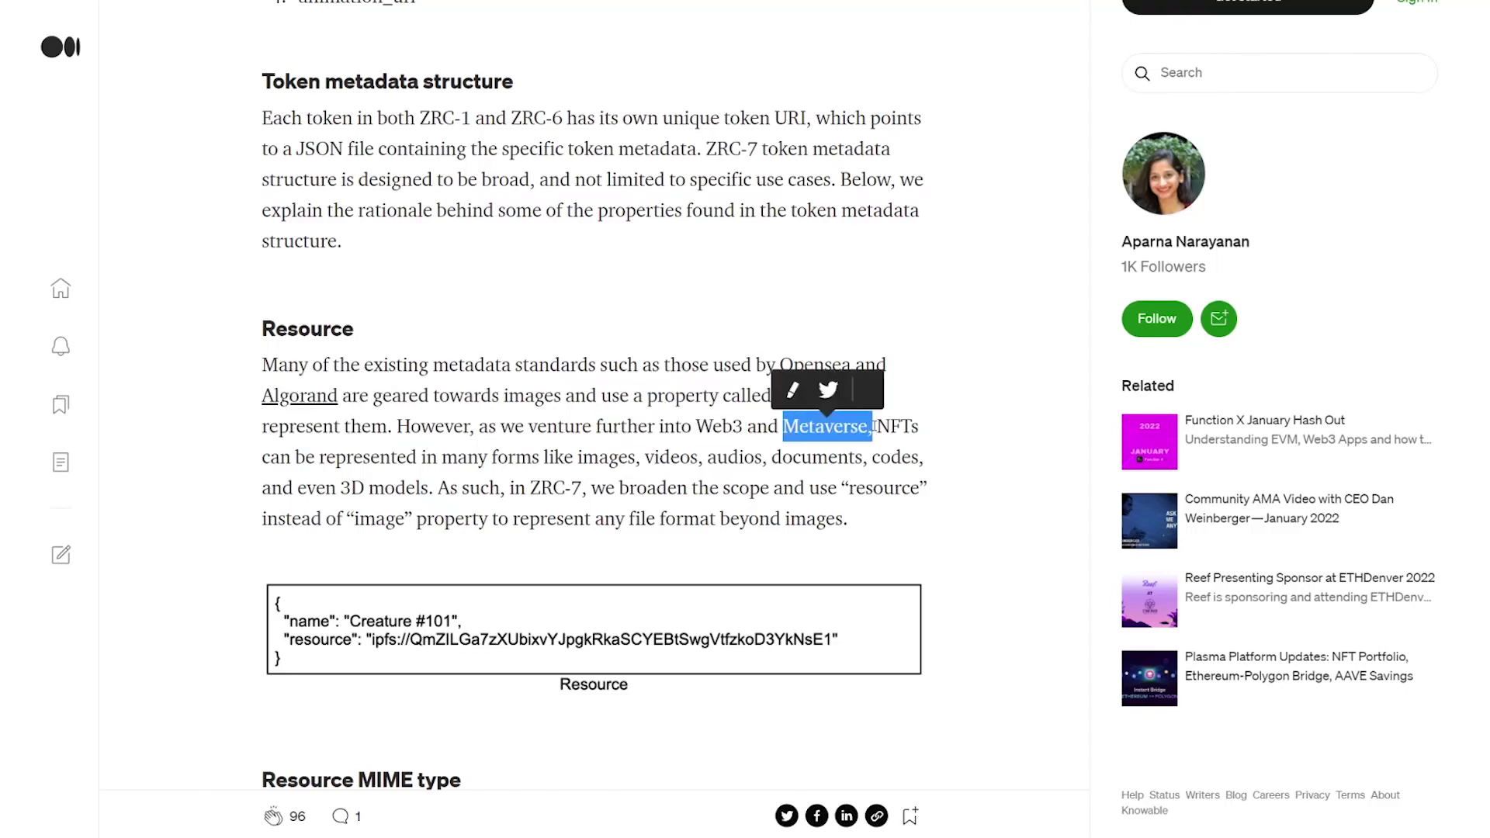
- Highlight 'represented in many forms like', audios, '3D models', 'ZRC-7, we broaden' and the image property wording
drag(314, 457, 565, 459)
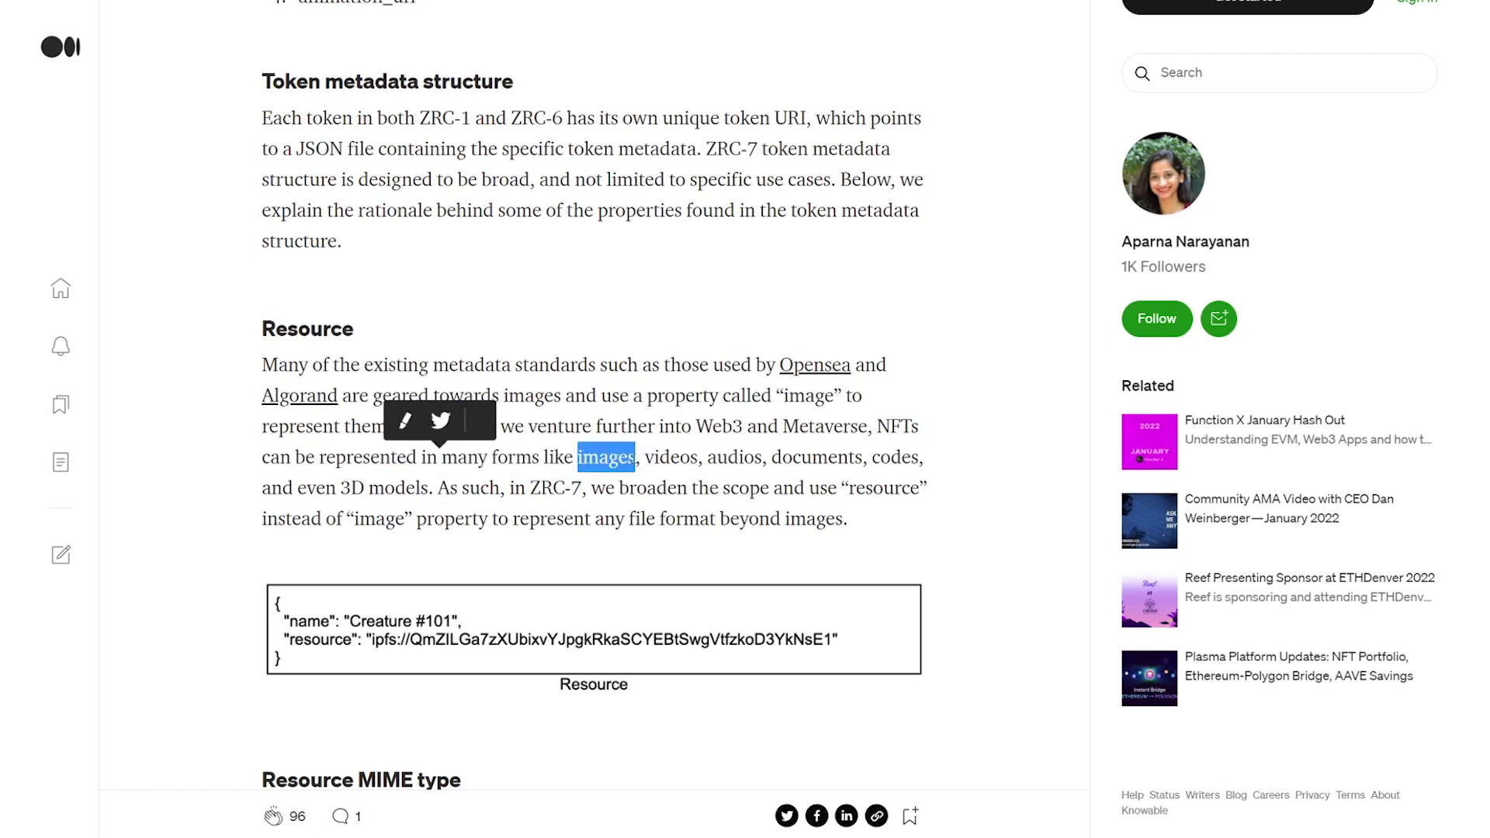
drag(741, 458, 891, 463)
click(280, 485)
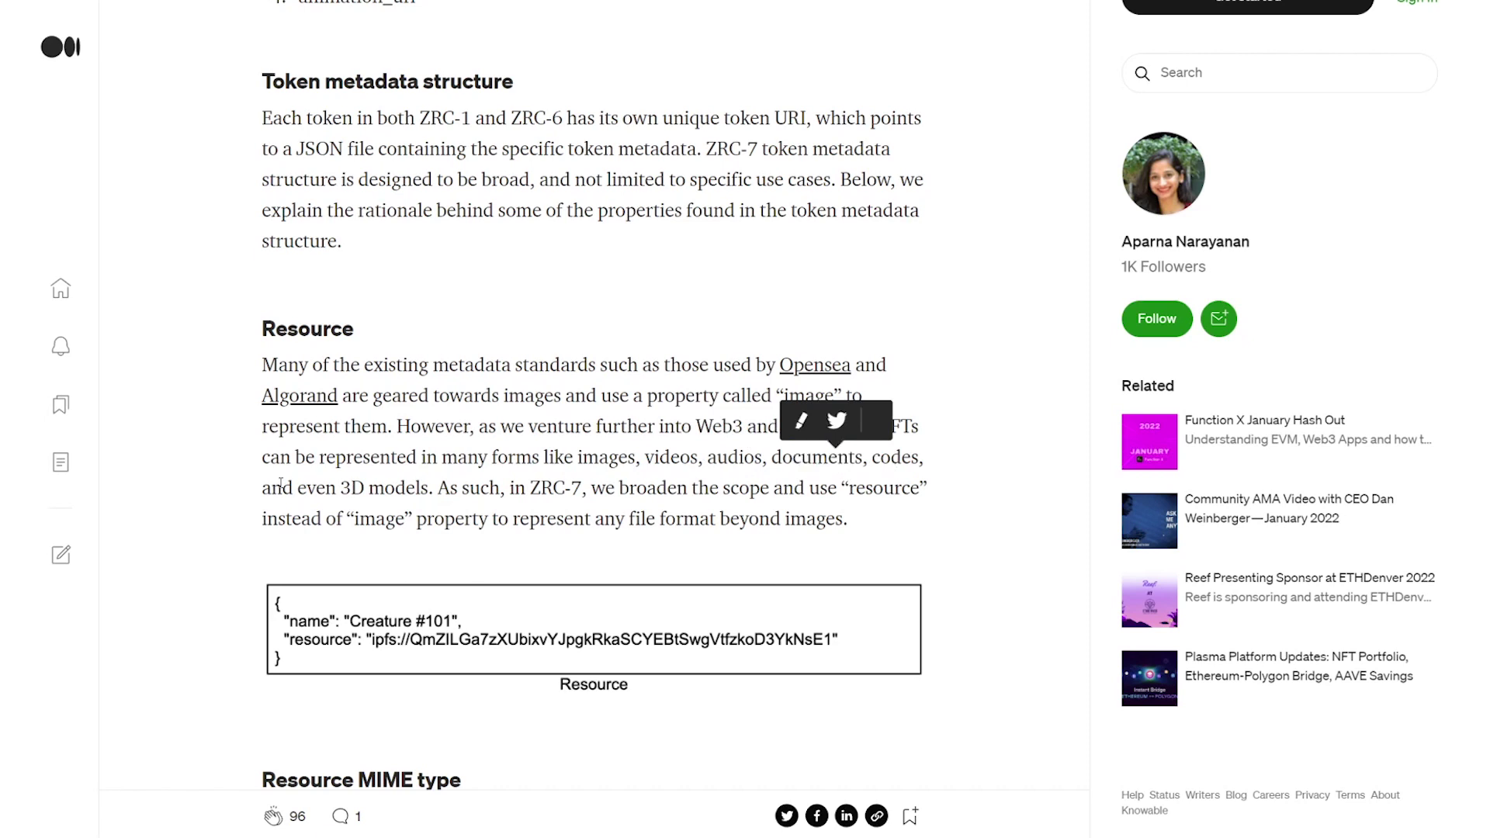
drag(430, 490, 420, 489)
drag(526, 489, 636, 488)
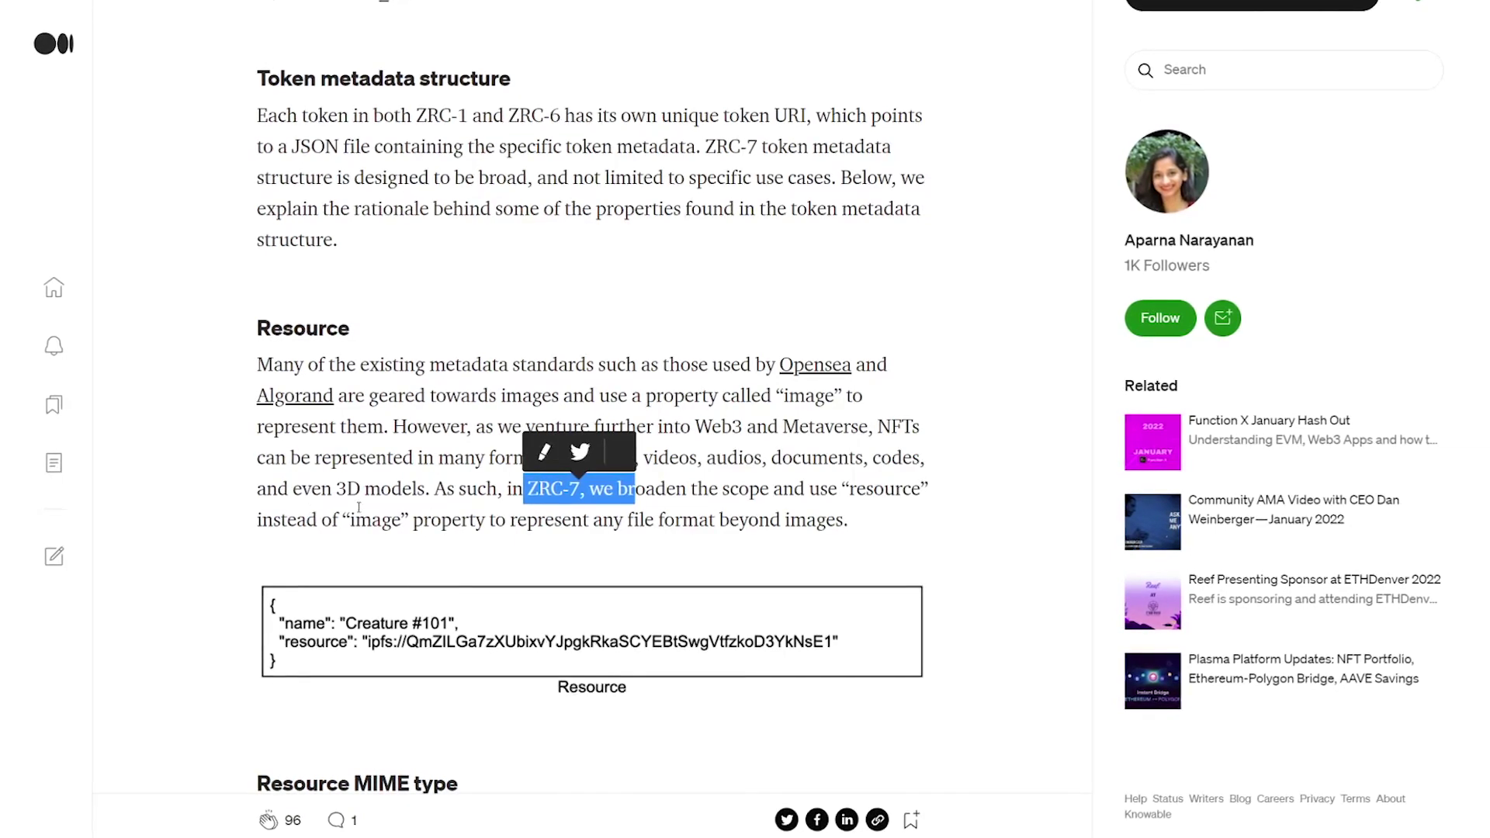
drag(317, 520, 336, 497)
click(789, 464)
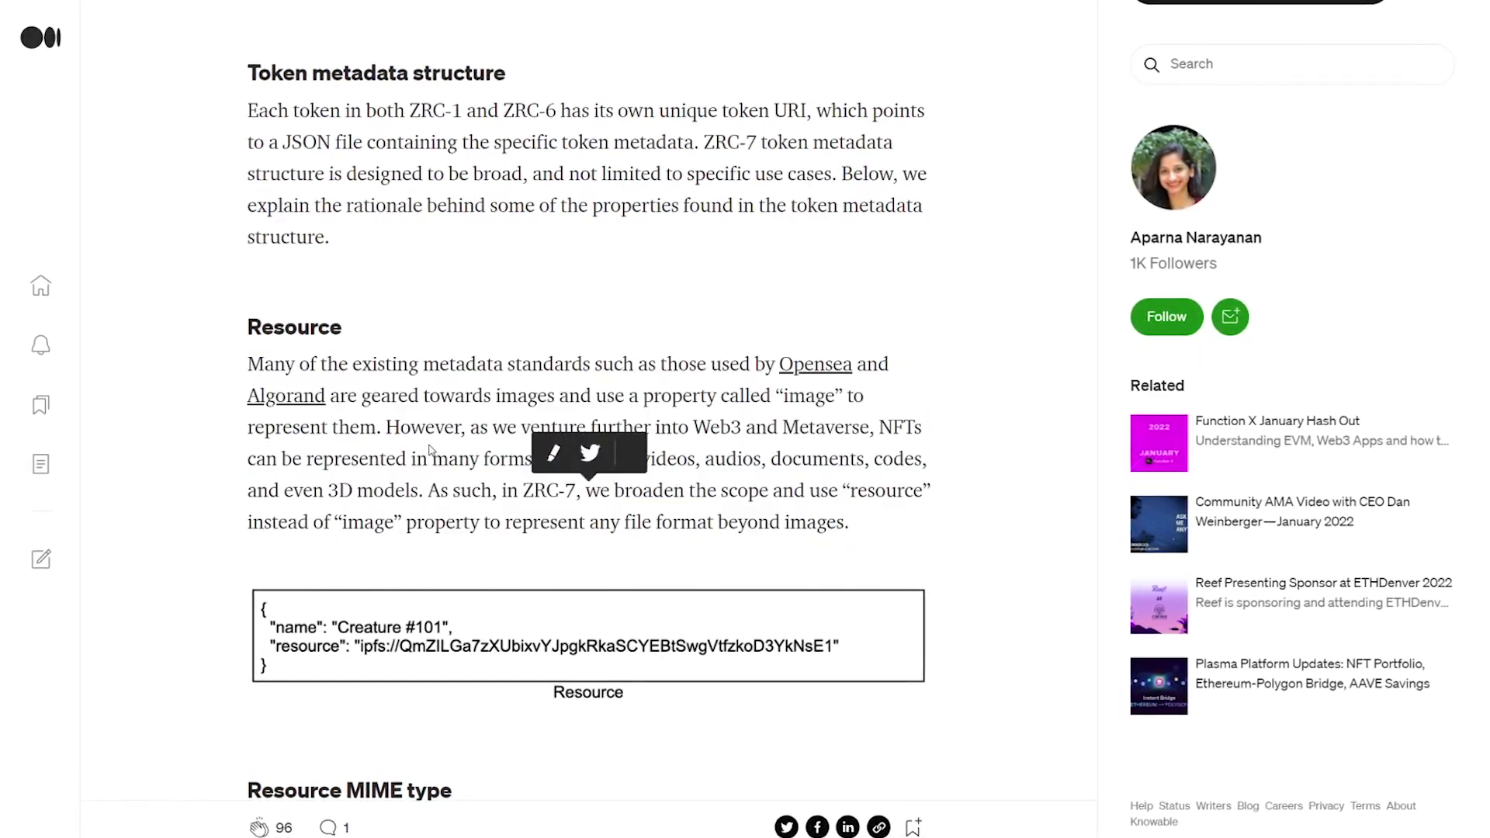
click(336, 496)
- Scroll down to the Other useful properties and Community Review sections
scroll(264, 322, down, 10)
scroll(264, 322, down, 20)
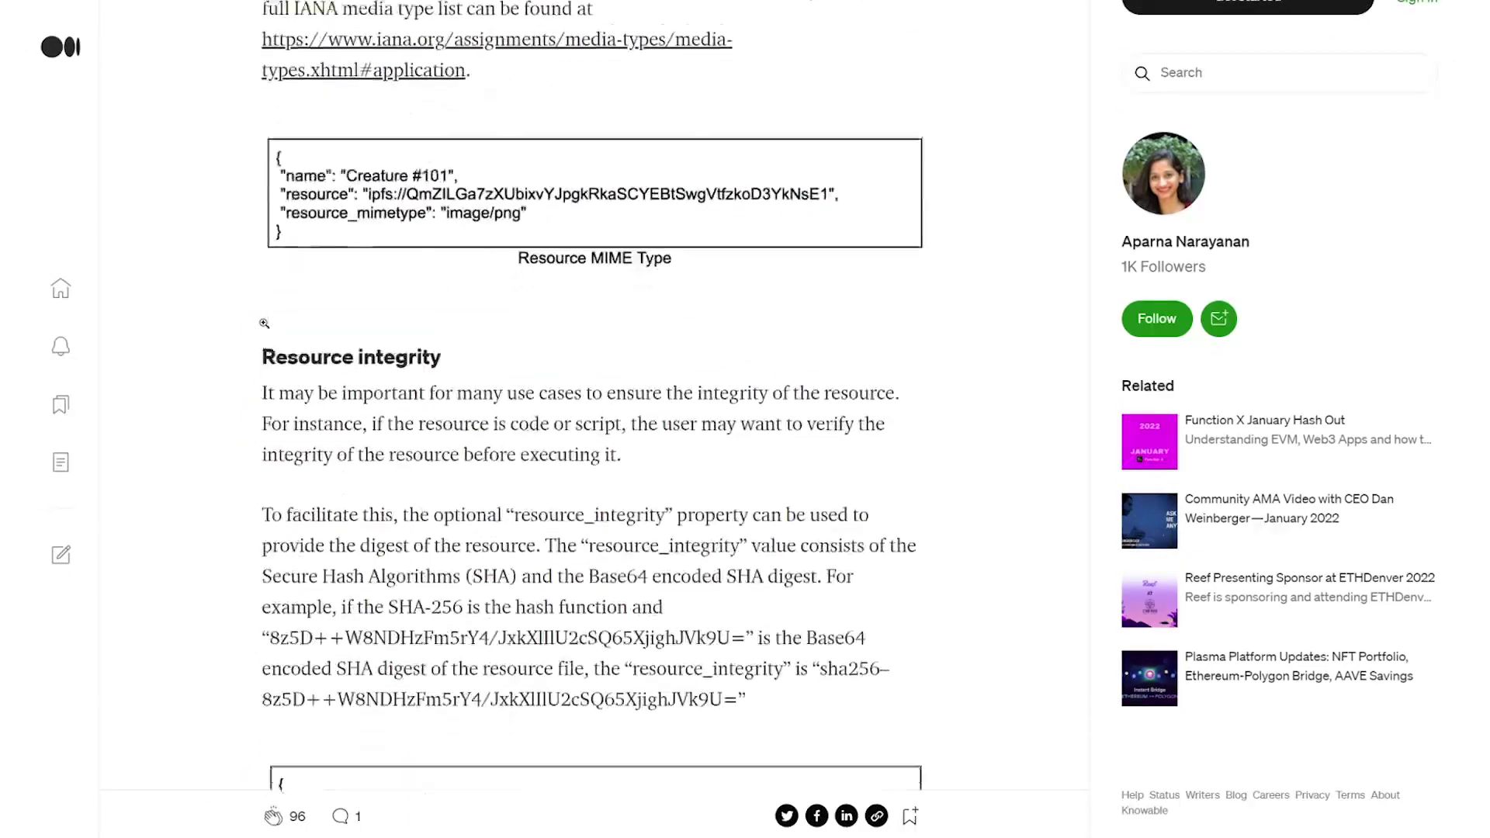
scroll(242, 263, down, 7)
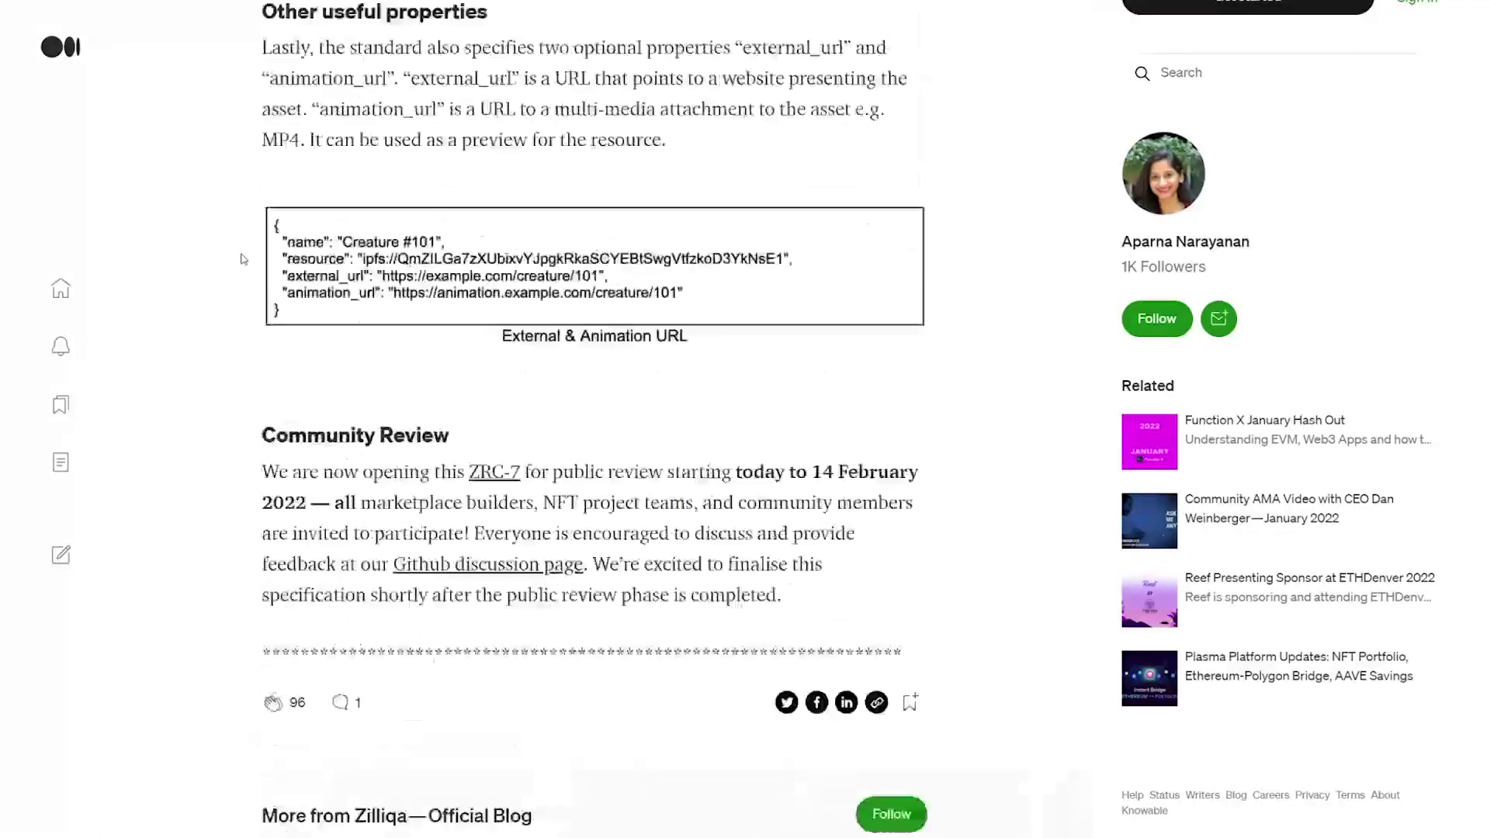
scroll(242, 258, up, 5)
scroll(233, 267, down, 2)
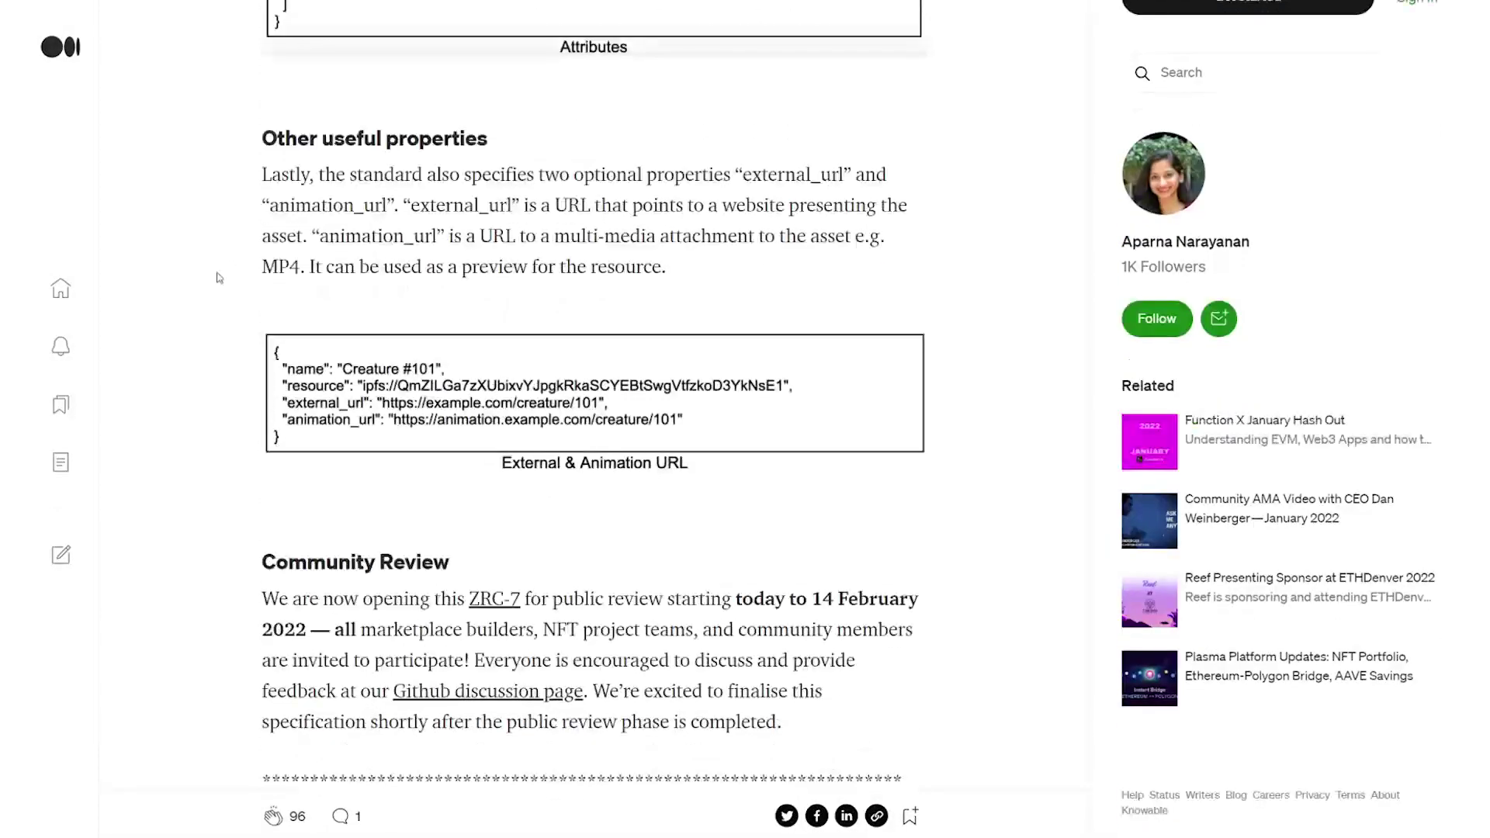
scroll(225, 282, up, 10)
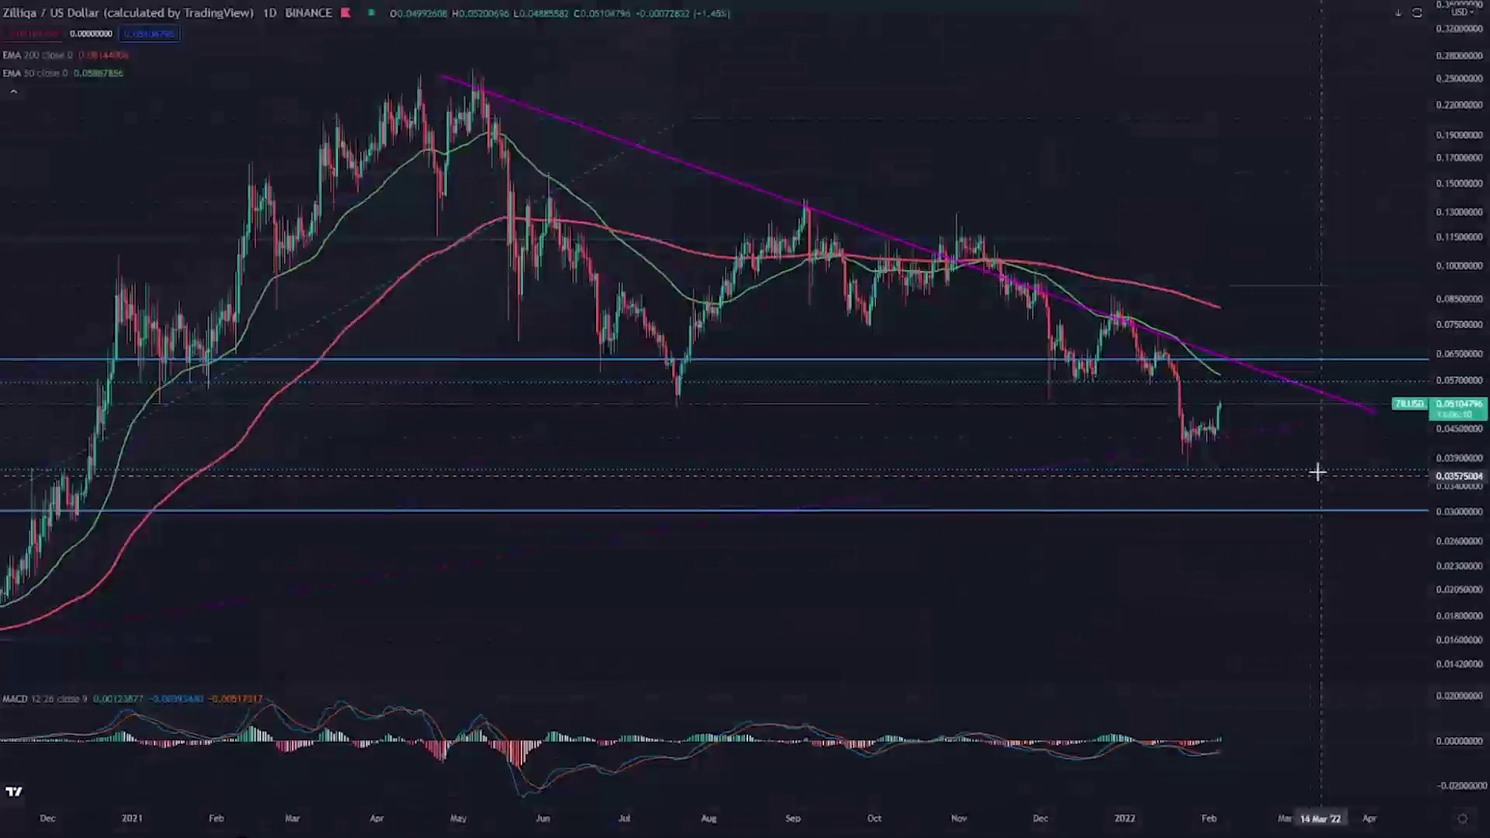
- Draw a yellow support line along the December level, extended back to July
scroll(1437, 442, up, 1)
scroll(1125, 491, up, 1)
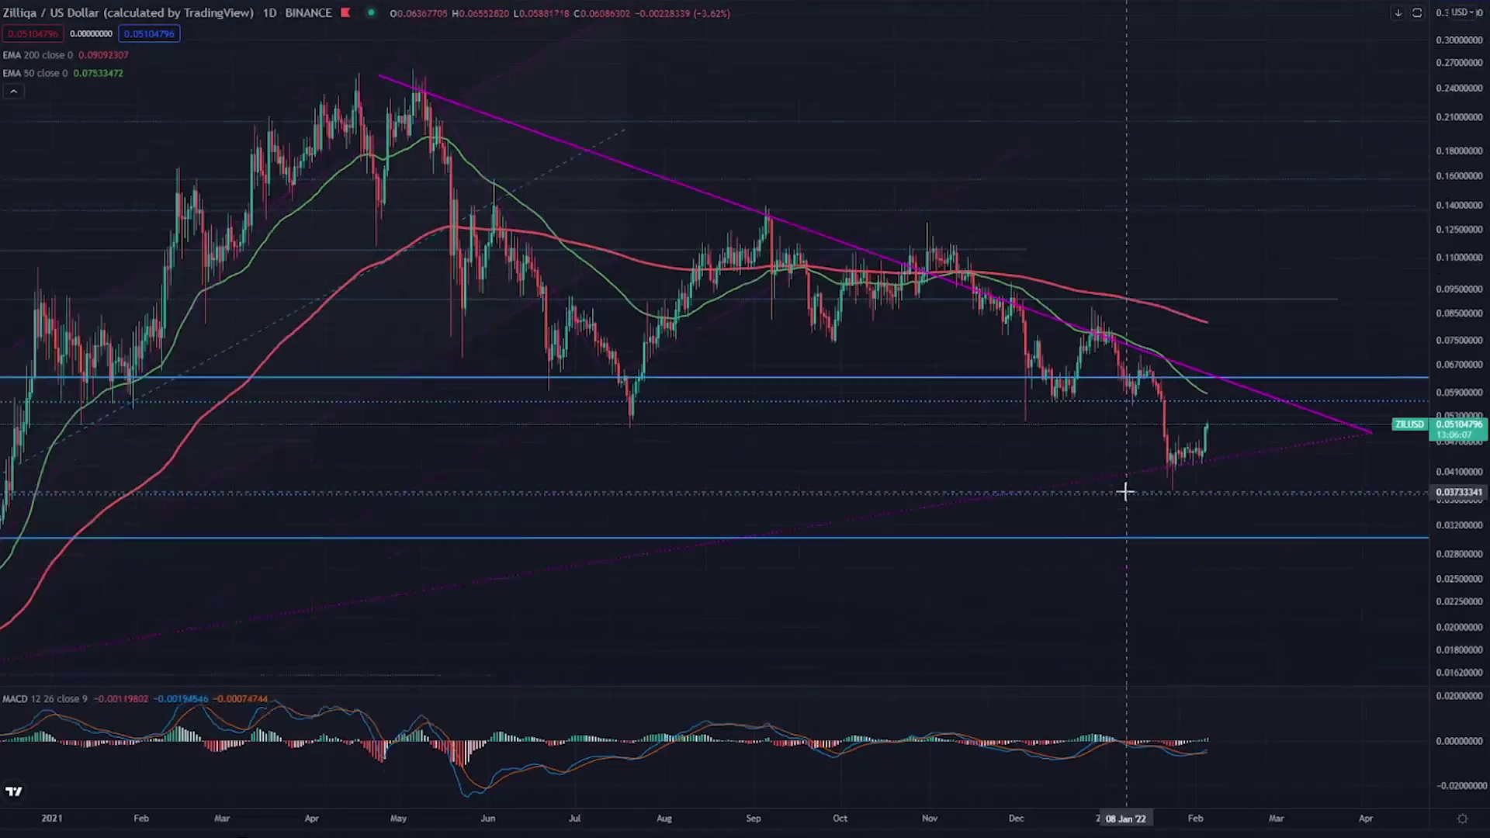
scroll(1157, 465, down, 1)
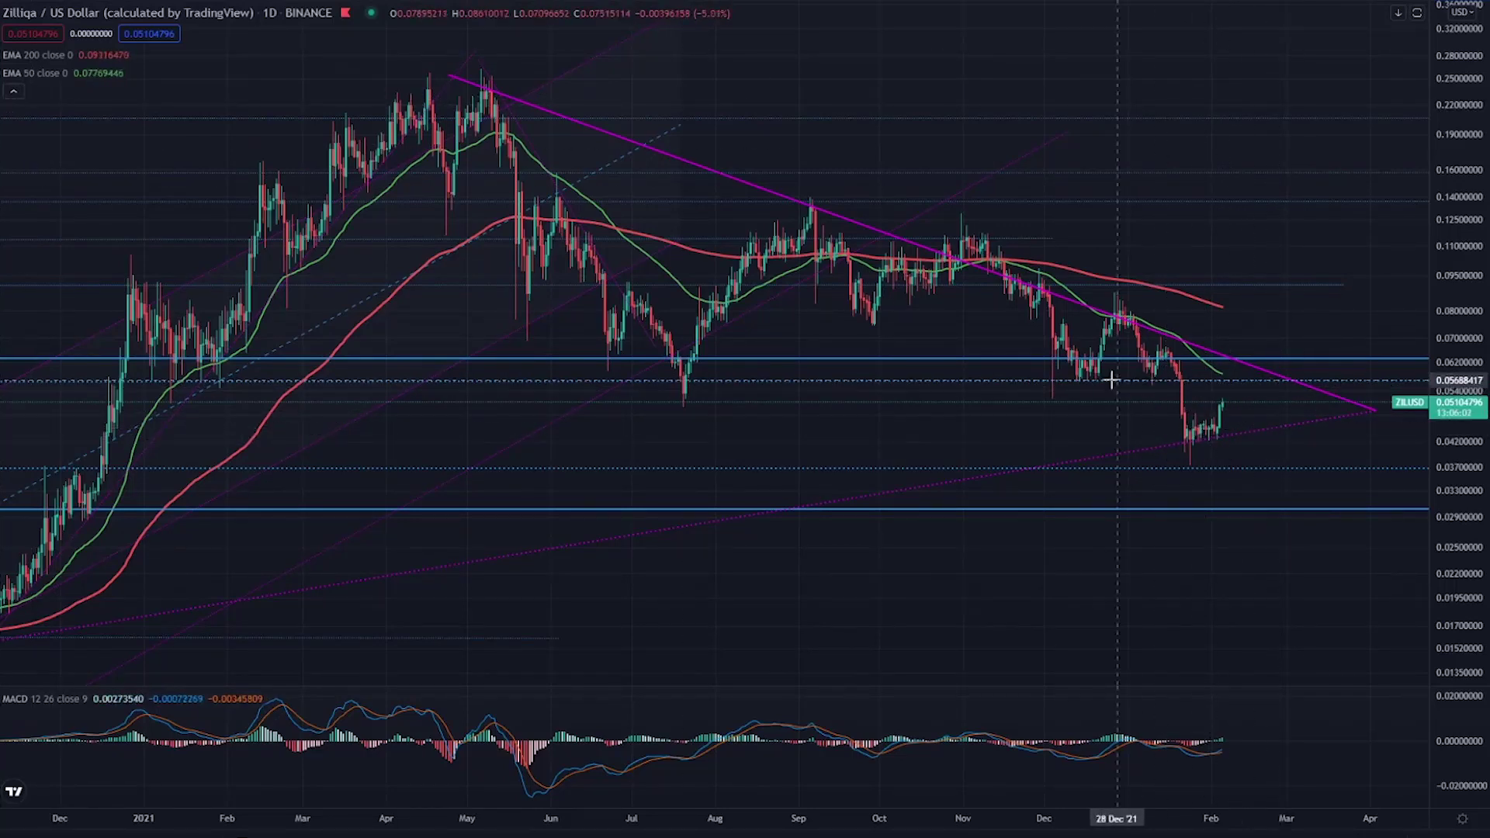
drag(1057, 380, 1281, 382)
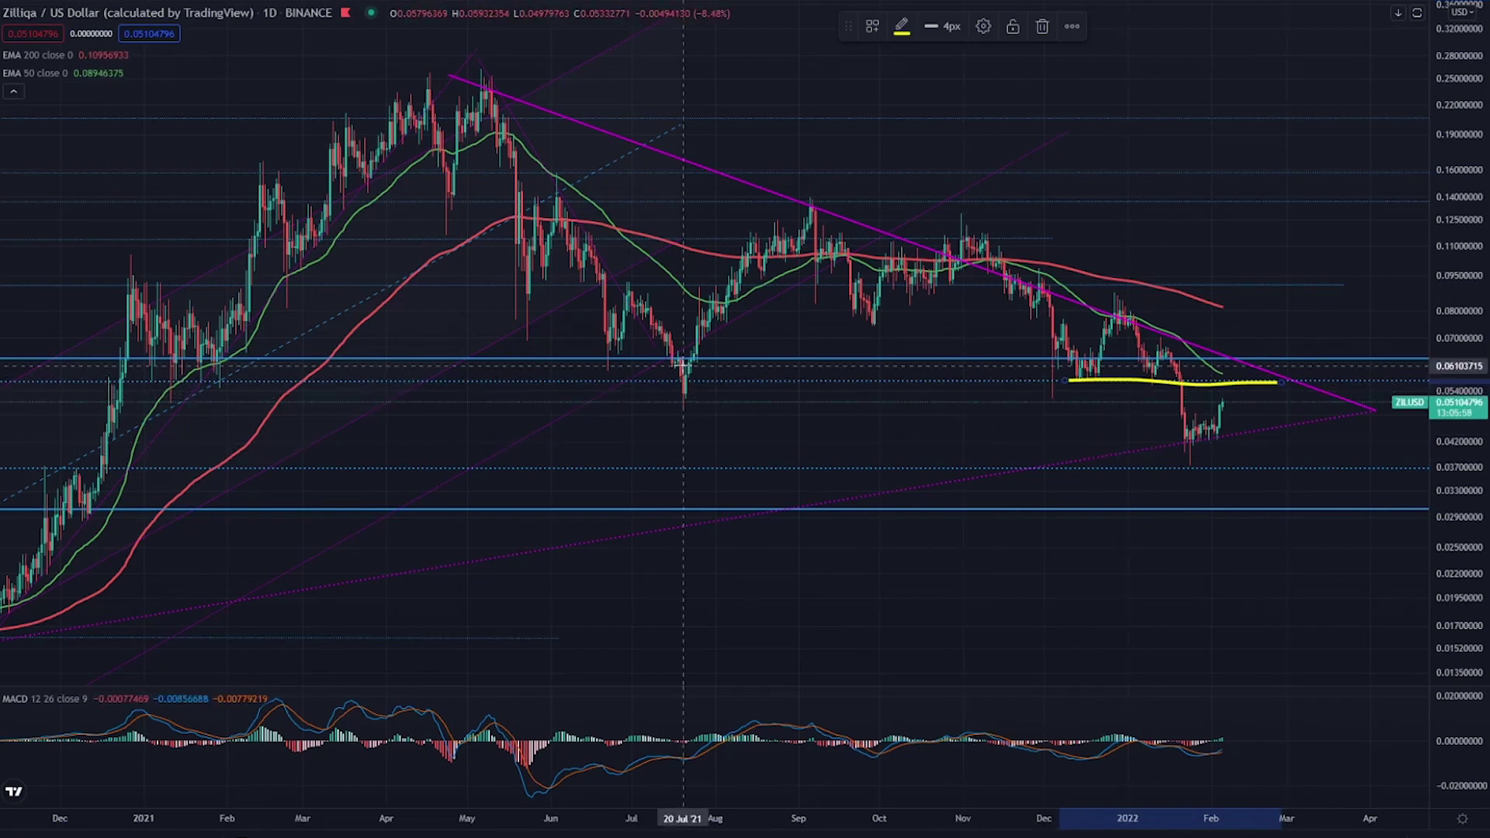
drag(1032, 381, 773, 386)
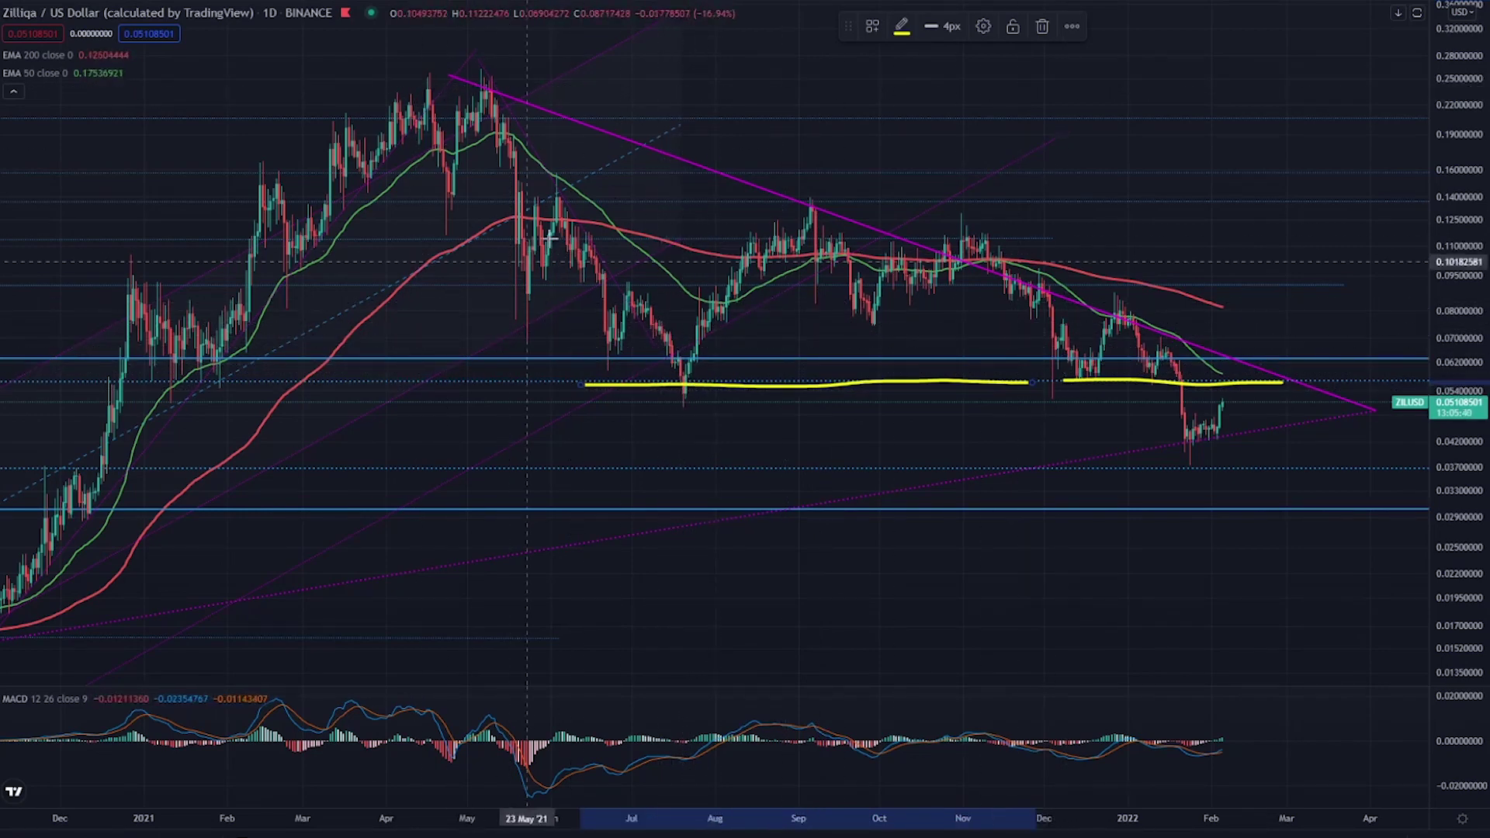
- Trace the downtrend from the April peak, the February drop and rebound, and mark the late-January lows
drag(456, 75, 1299, 385)
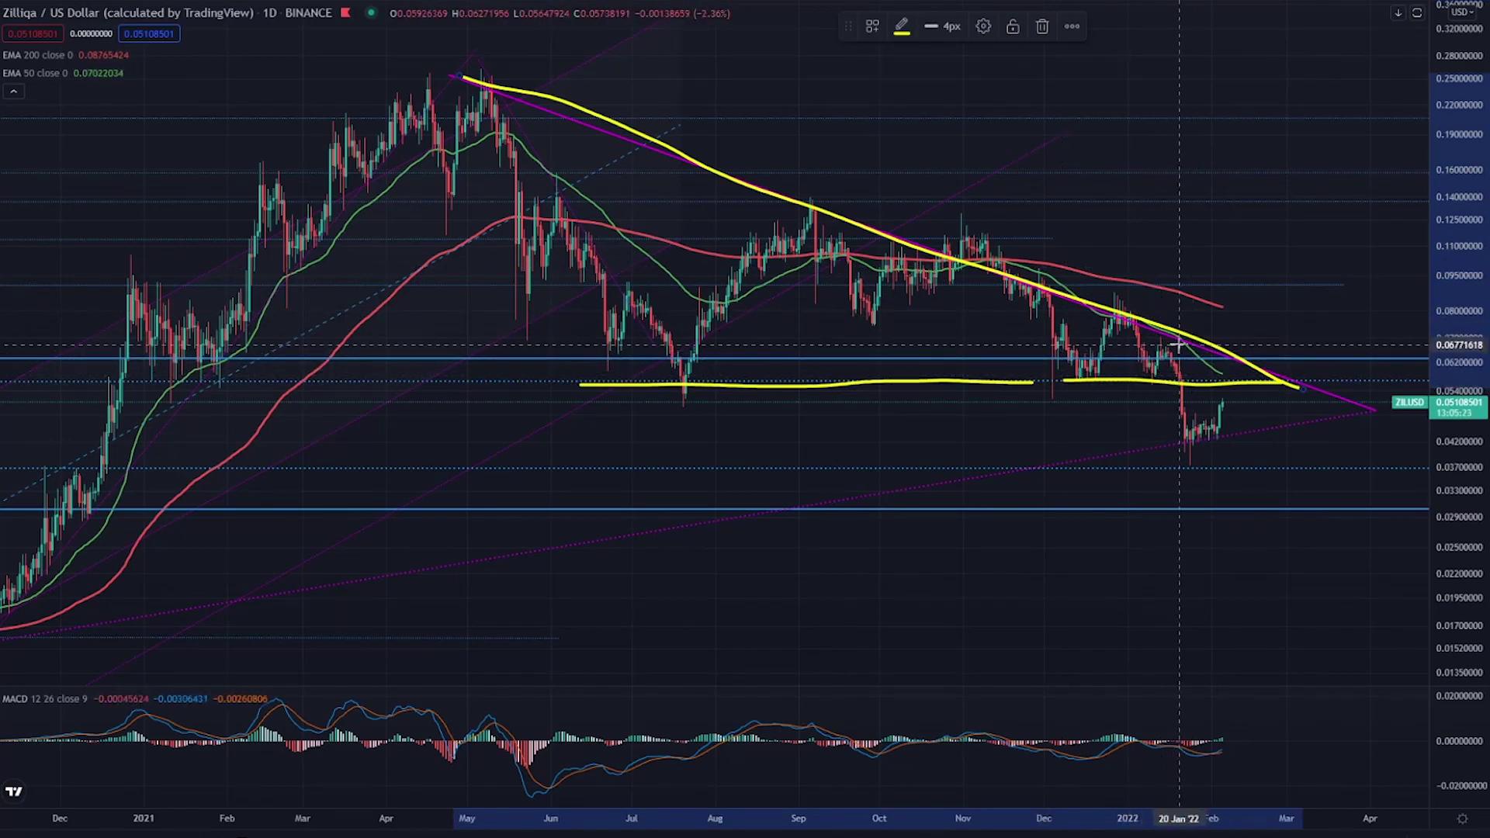
mouse_move(1177, 378)
mouse_down()
mouse_move(1182, 430)
mouse_move(1223, 401)
mouse_up()
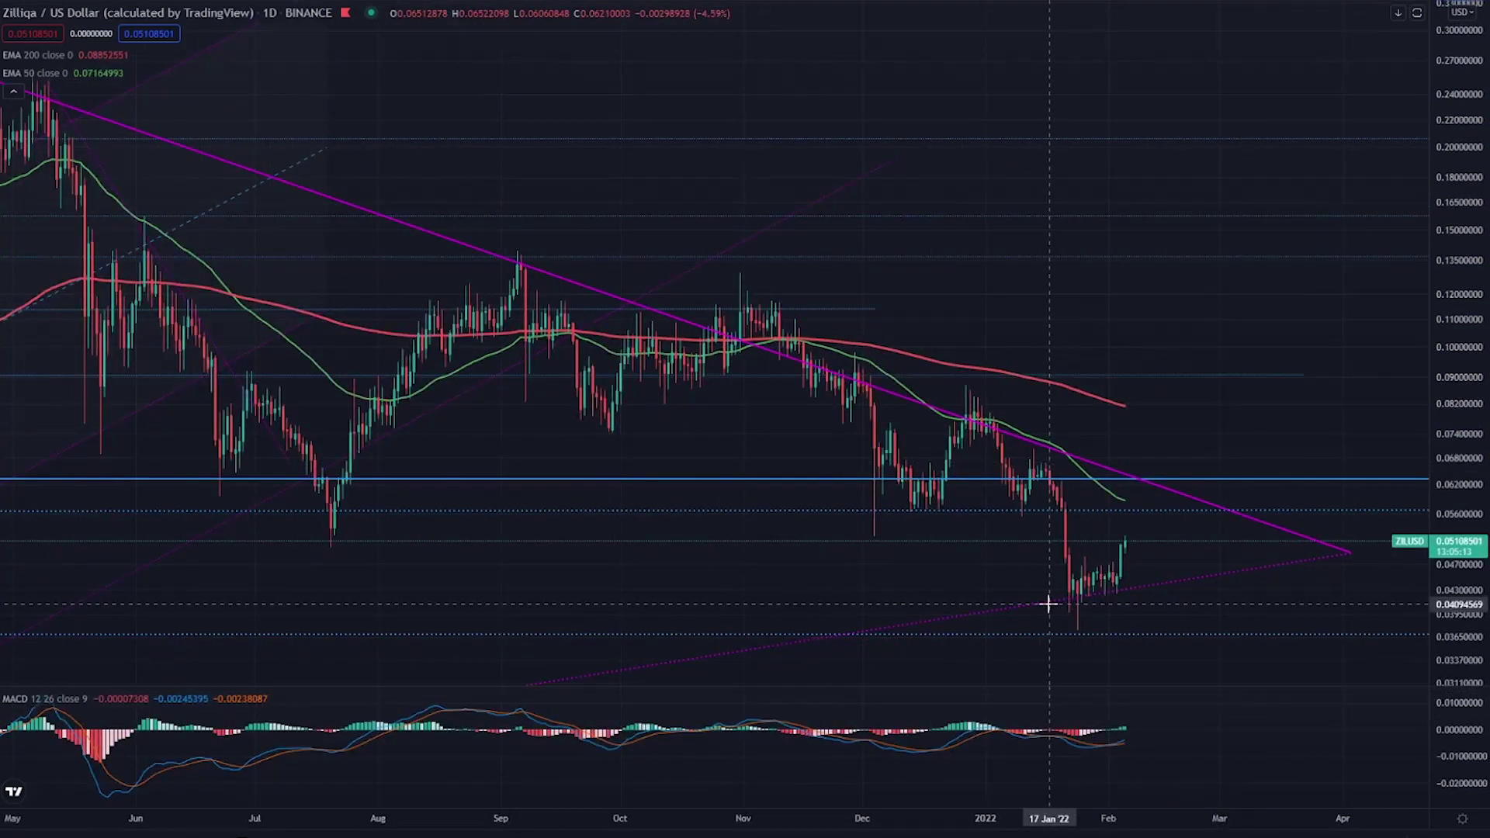
mouse_move(1051, 600)
mouse_down()
mouse_move(1135, 591)
mouse_move(1081, 597)
mouse_up()
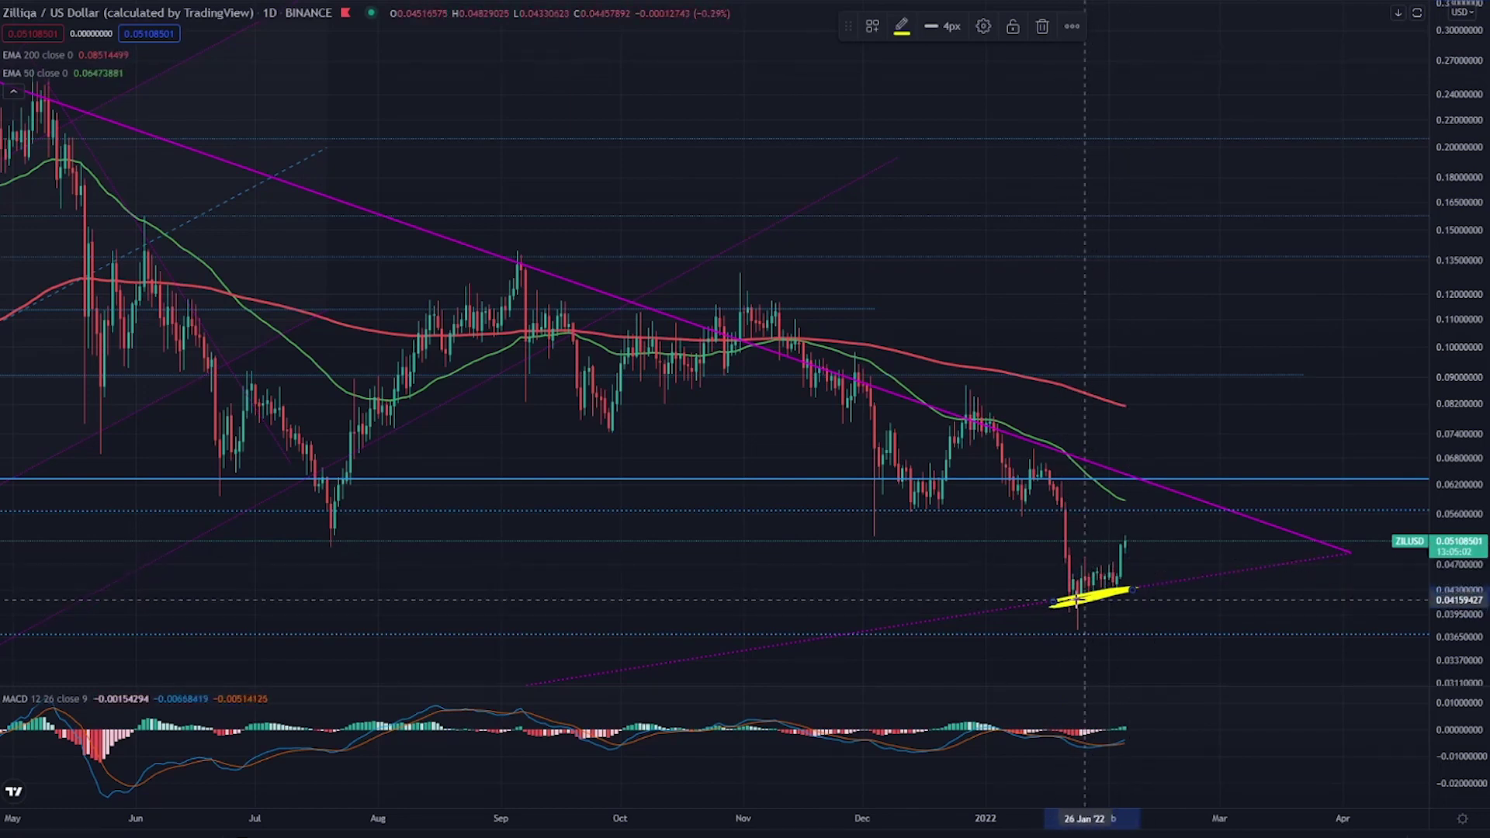
- Mark the mid-2020 high and its February 2022 level, then underline the late-January lows near 0.04
scroll(1096, 597, down, 6)
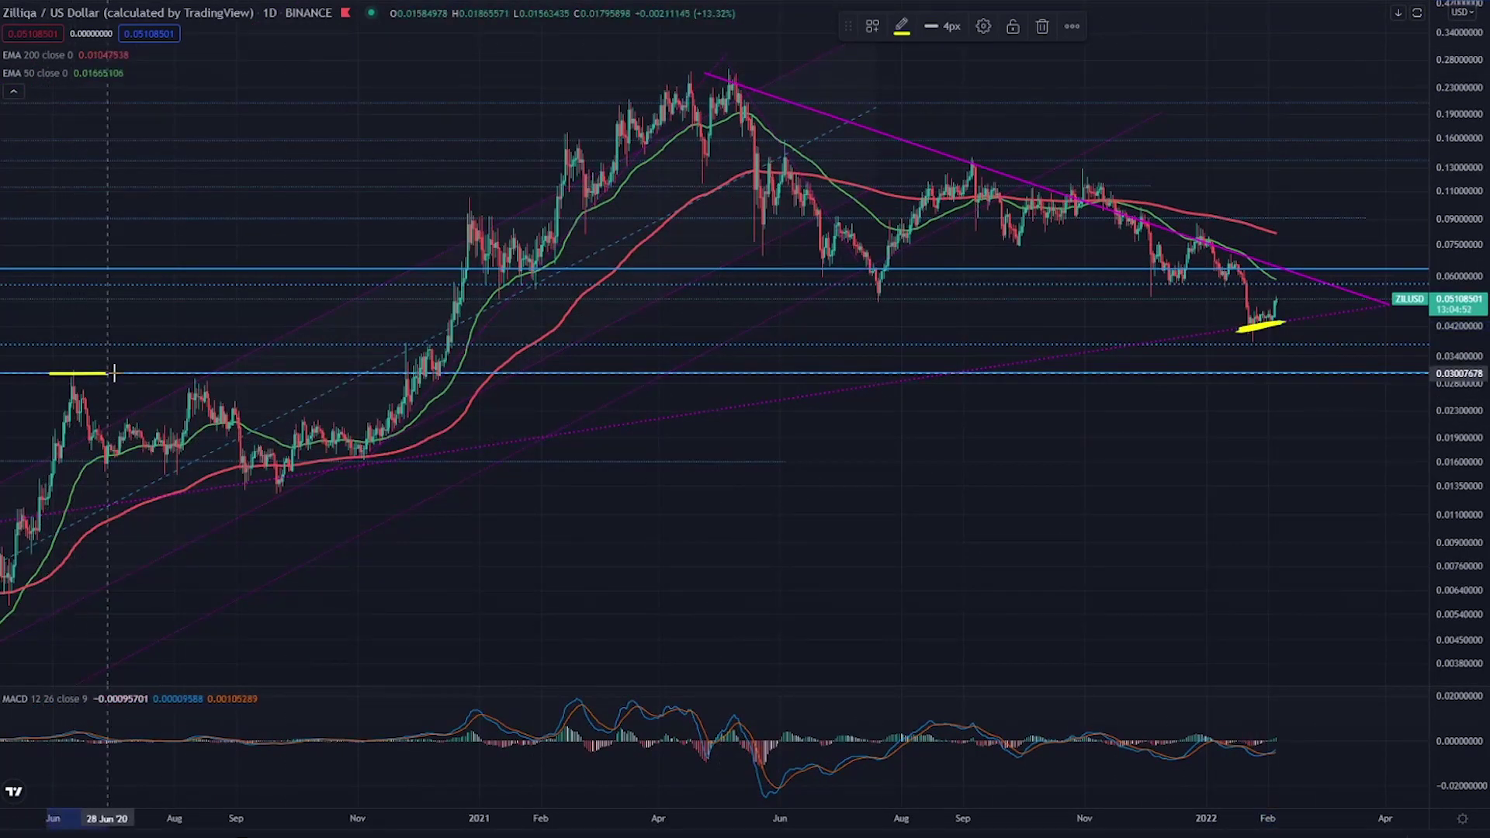
drag(113, 373, 441, 375)
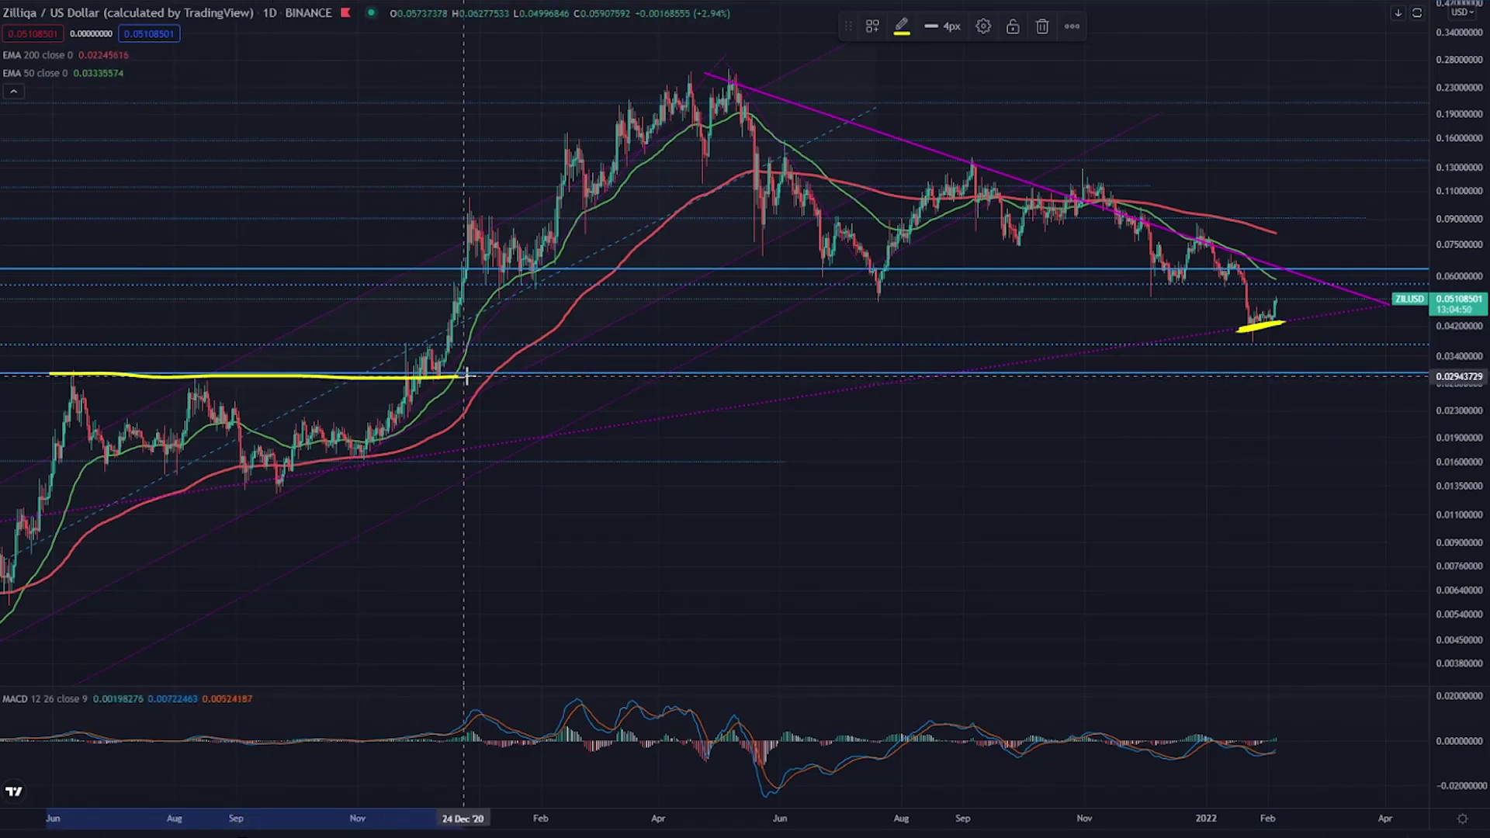
scroll(458, 375, down, 3)
scroll(1320, 330, up, 2)
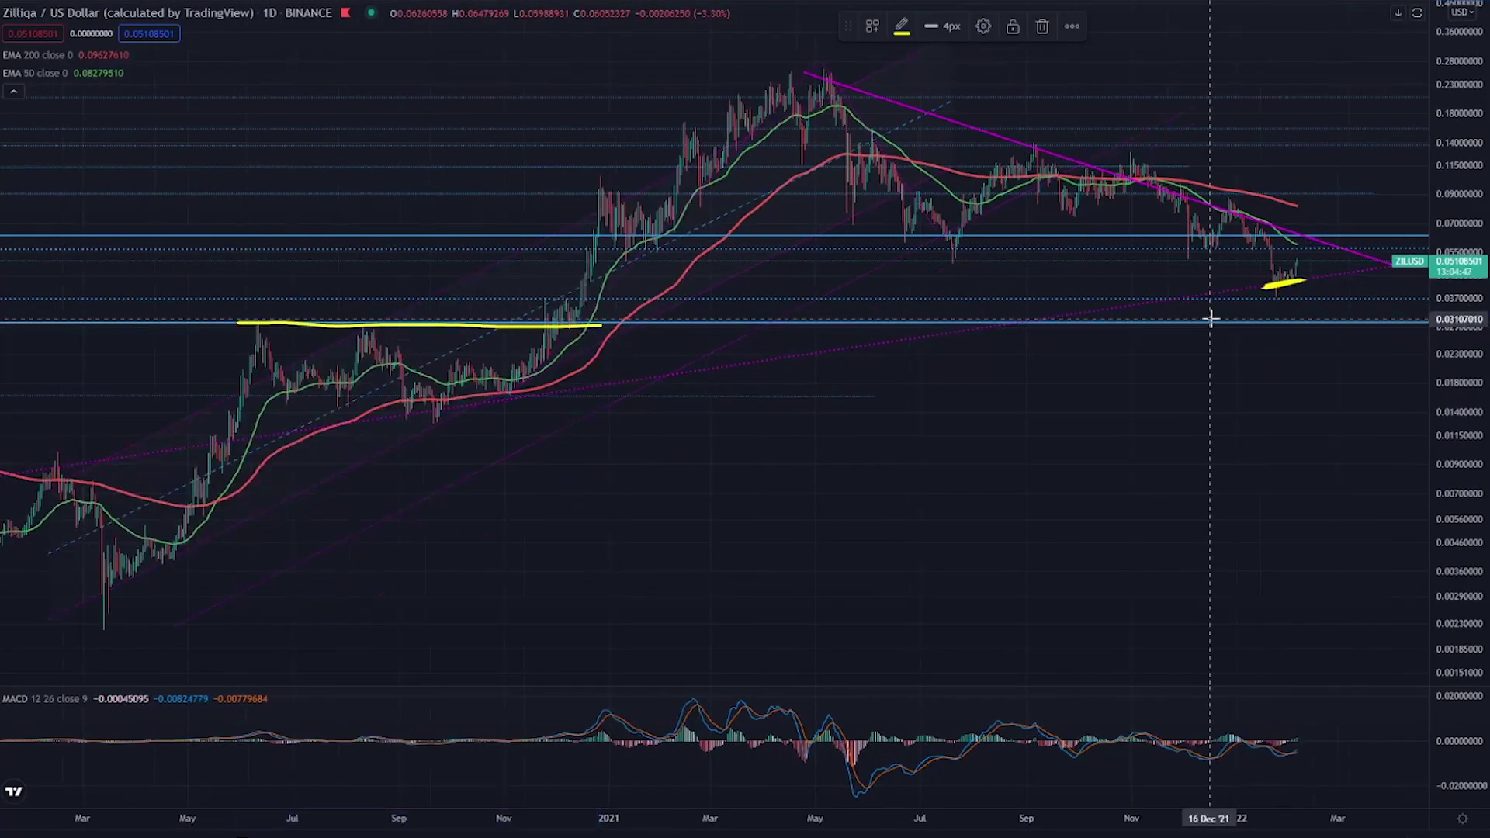
drag(1207, 320, 1352, 324)
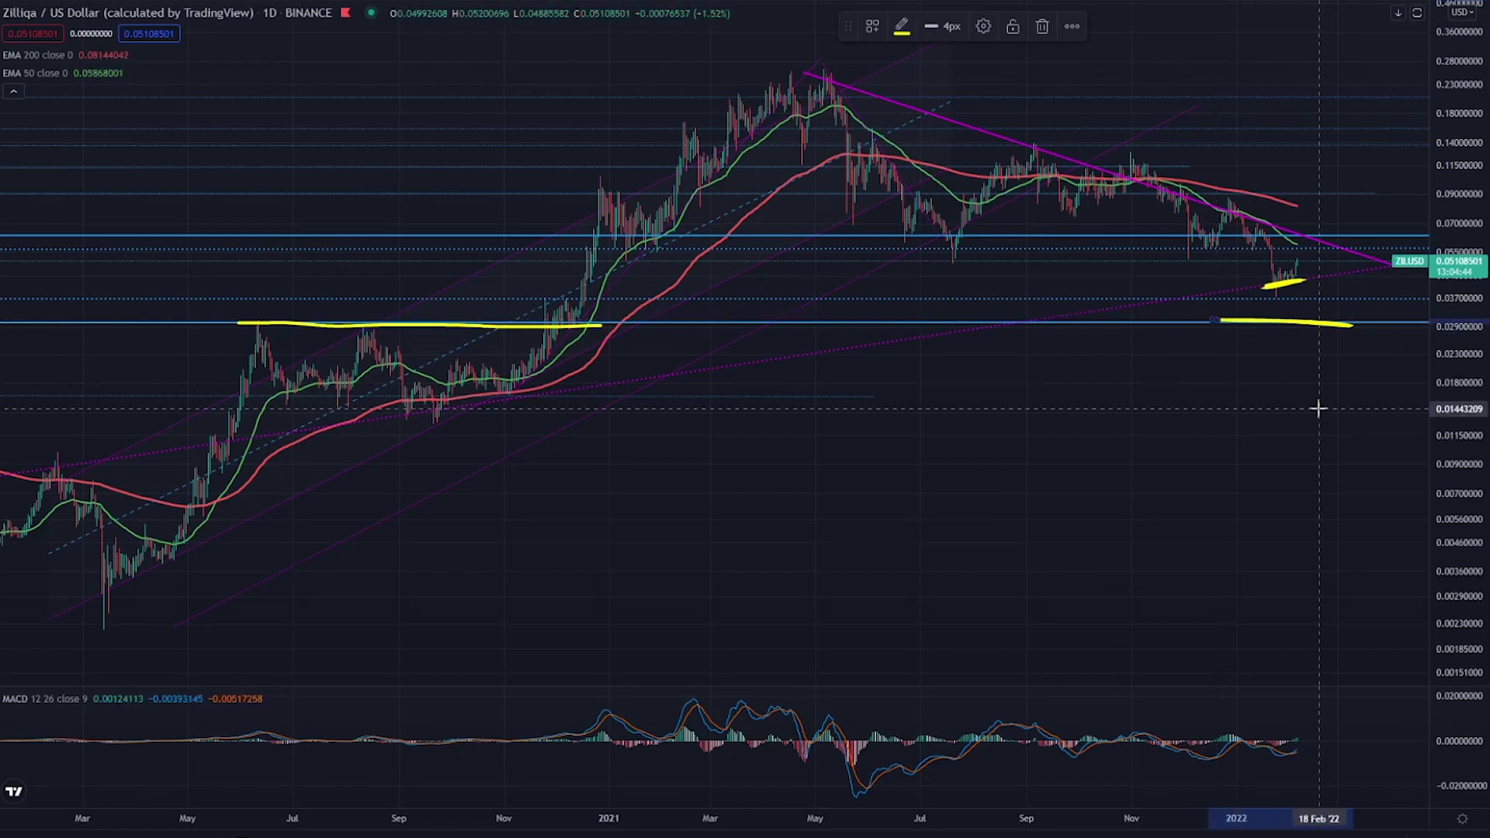
scroll(1323, 316, up, 3)
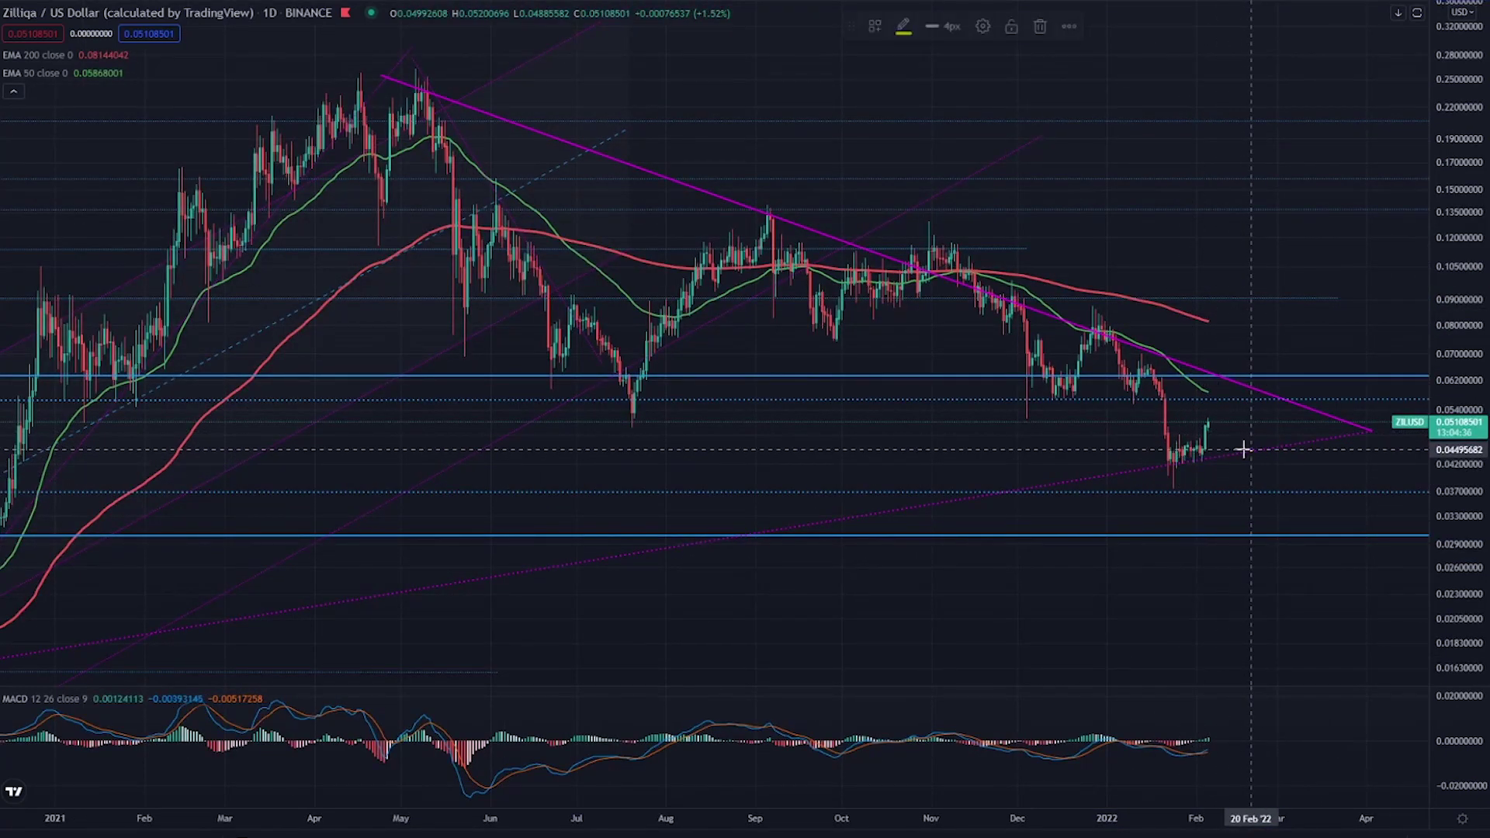
drag(1242, 449, 1134, 469)
- Draw the yellow rising trend line through 2020, extended back to late 2019
scroll(1109, 477, down, 10)
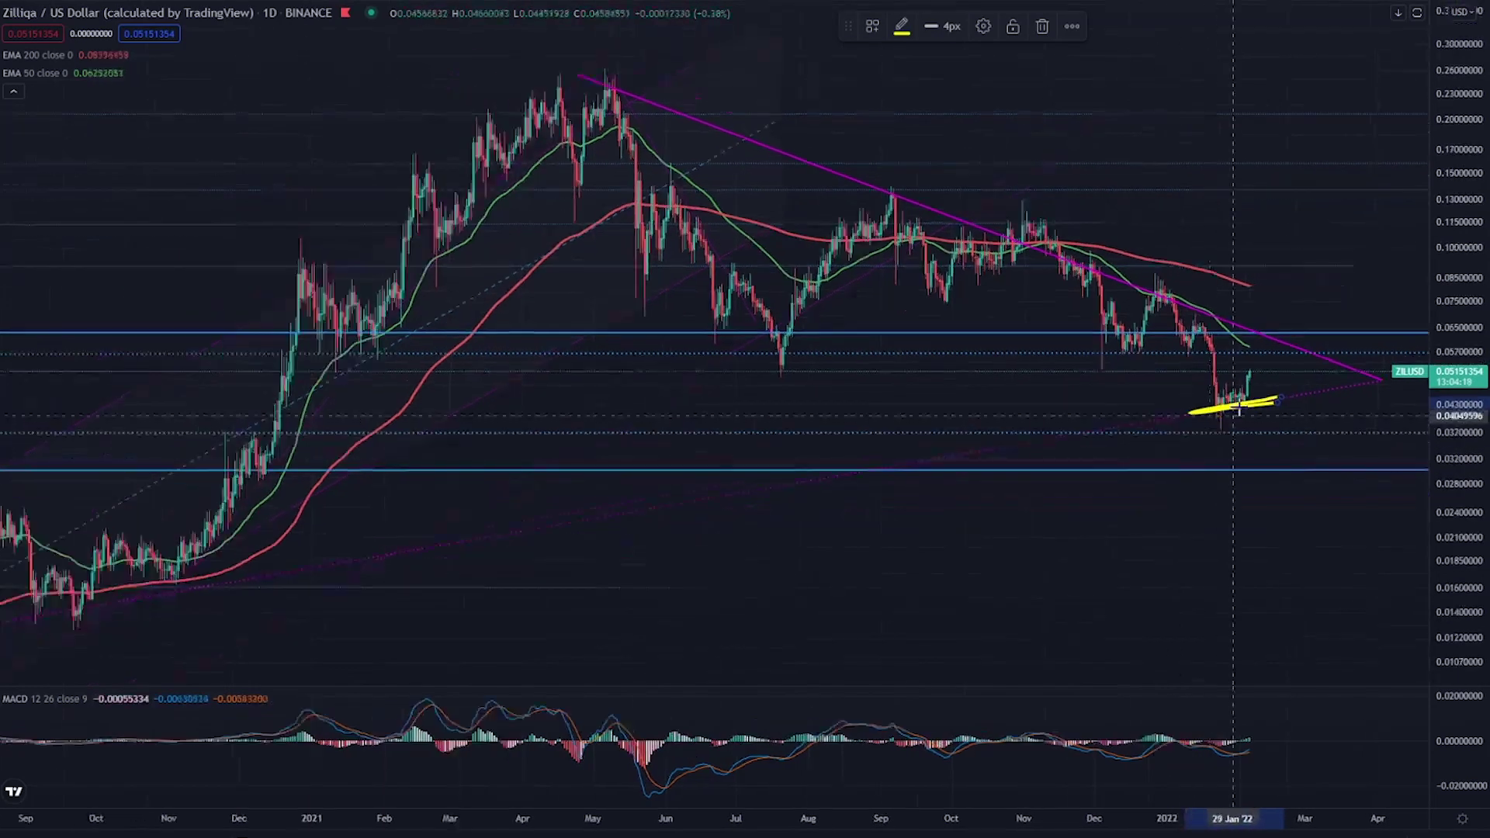
scroll(1237, 314, down, 5)
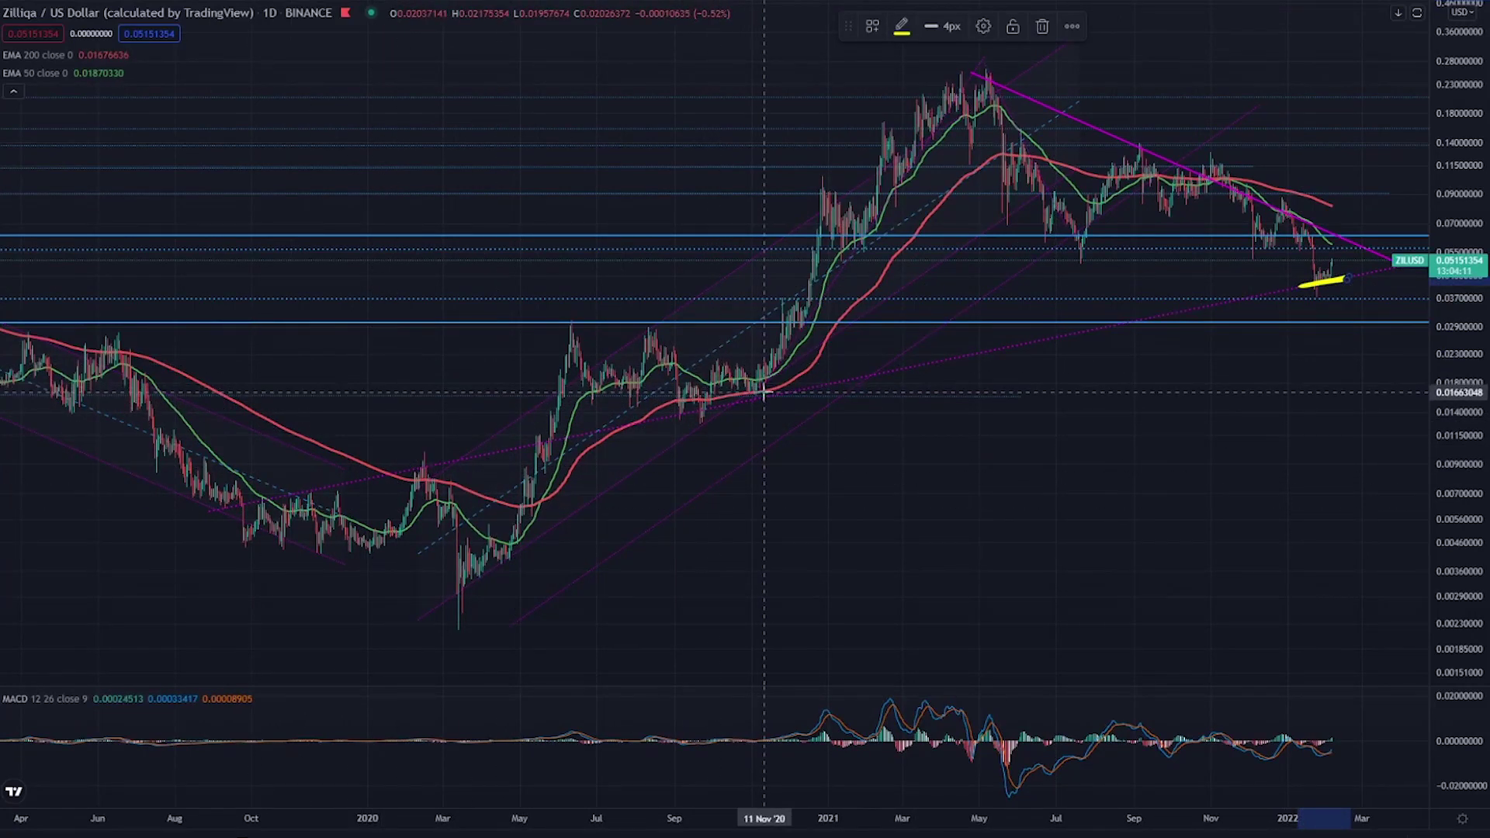
drag(772, 394, 538, 441)
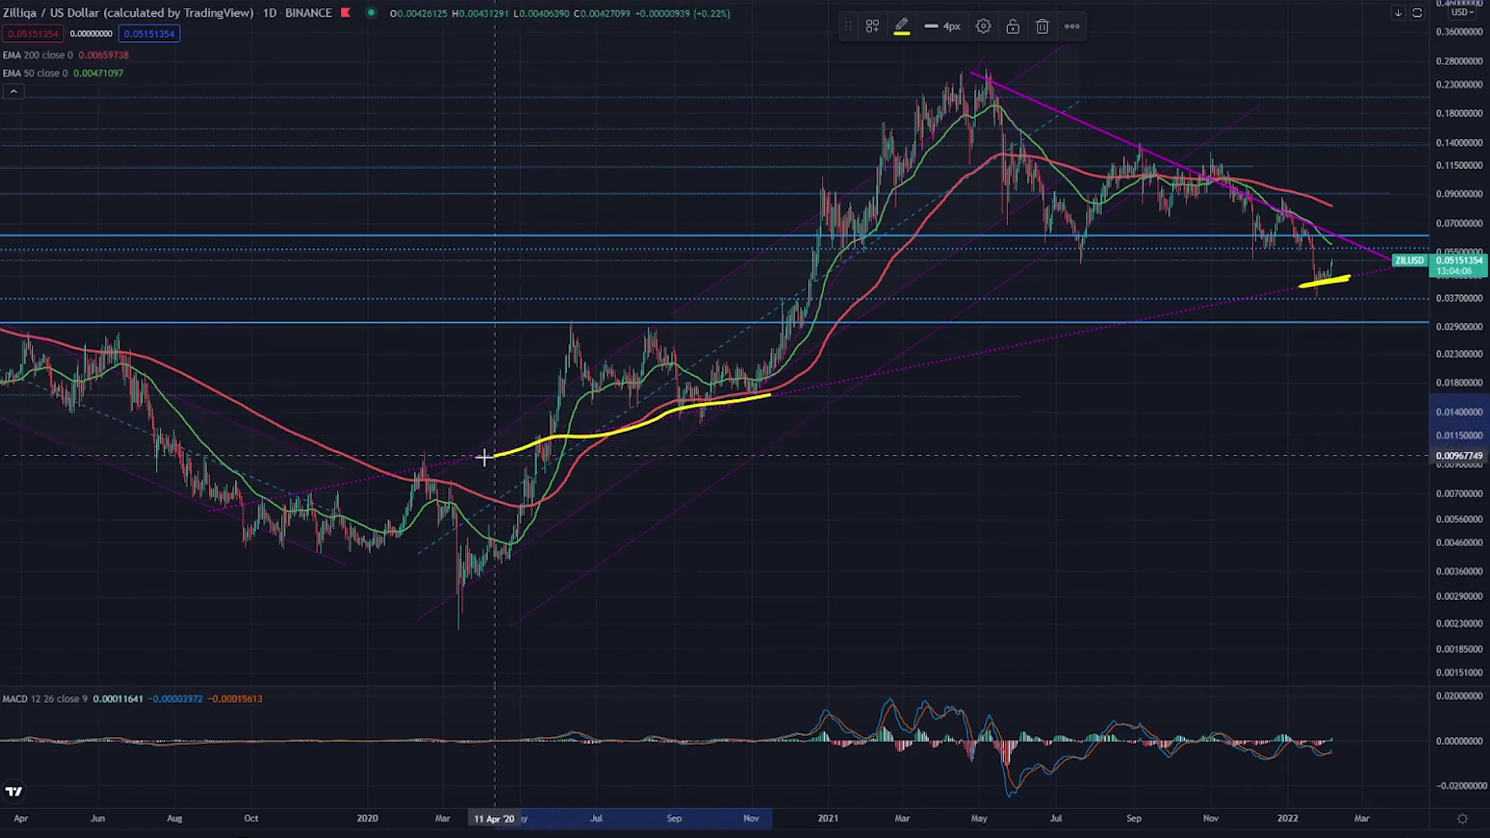
drag(398, 474, 215, 514)
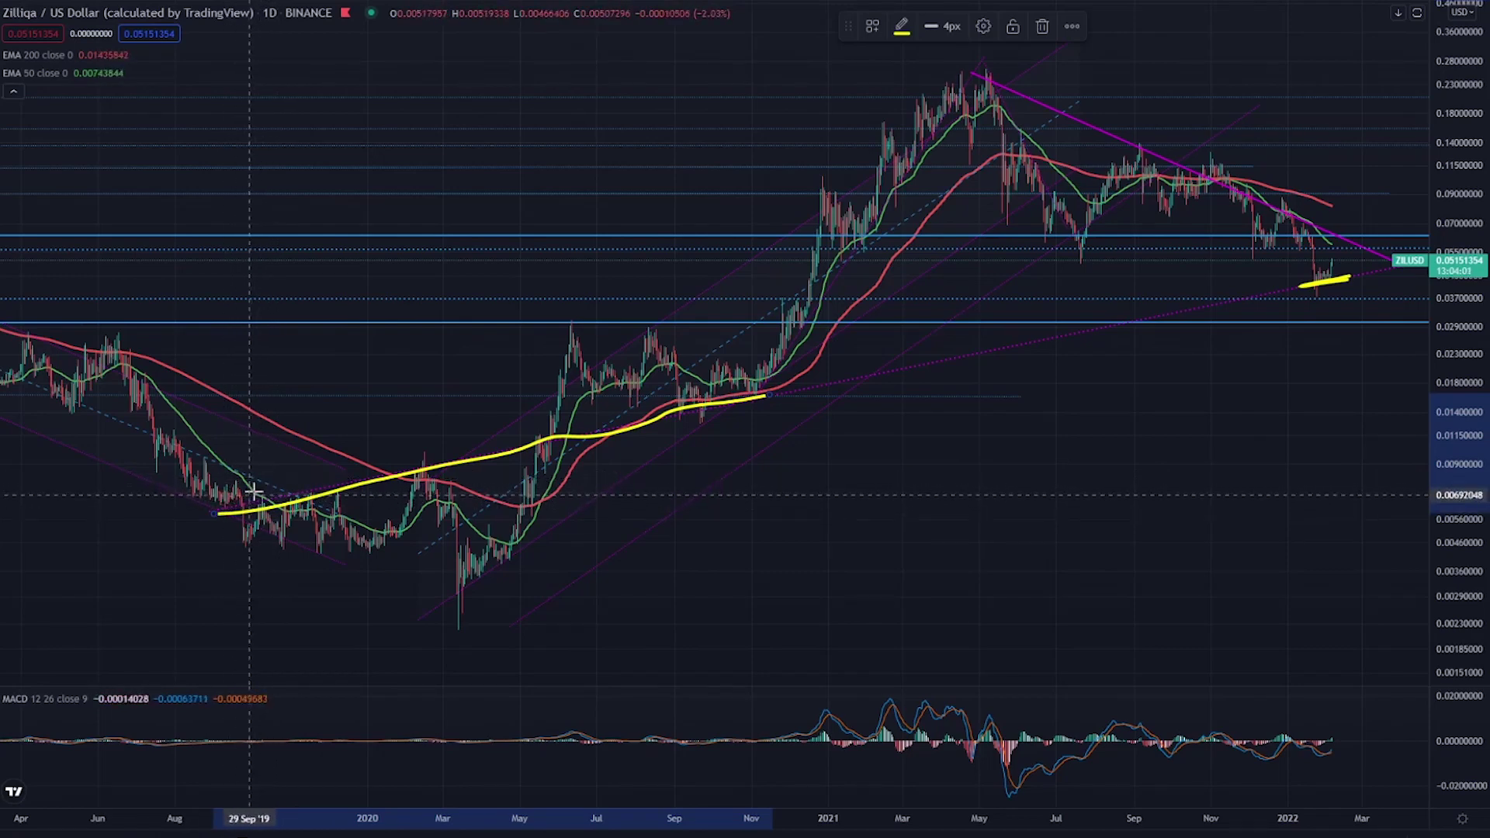
- Add yellow wave arcs at bounces in late 2019, May 2020 and September 2020
drag(289, 533, 311, 497)
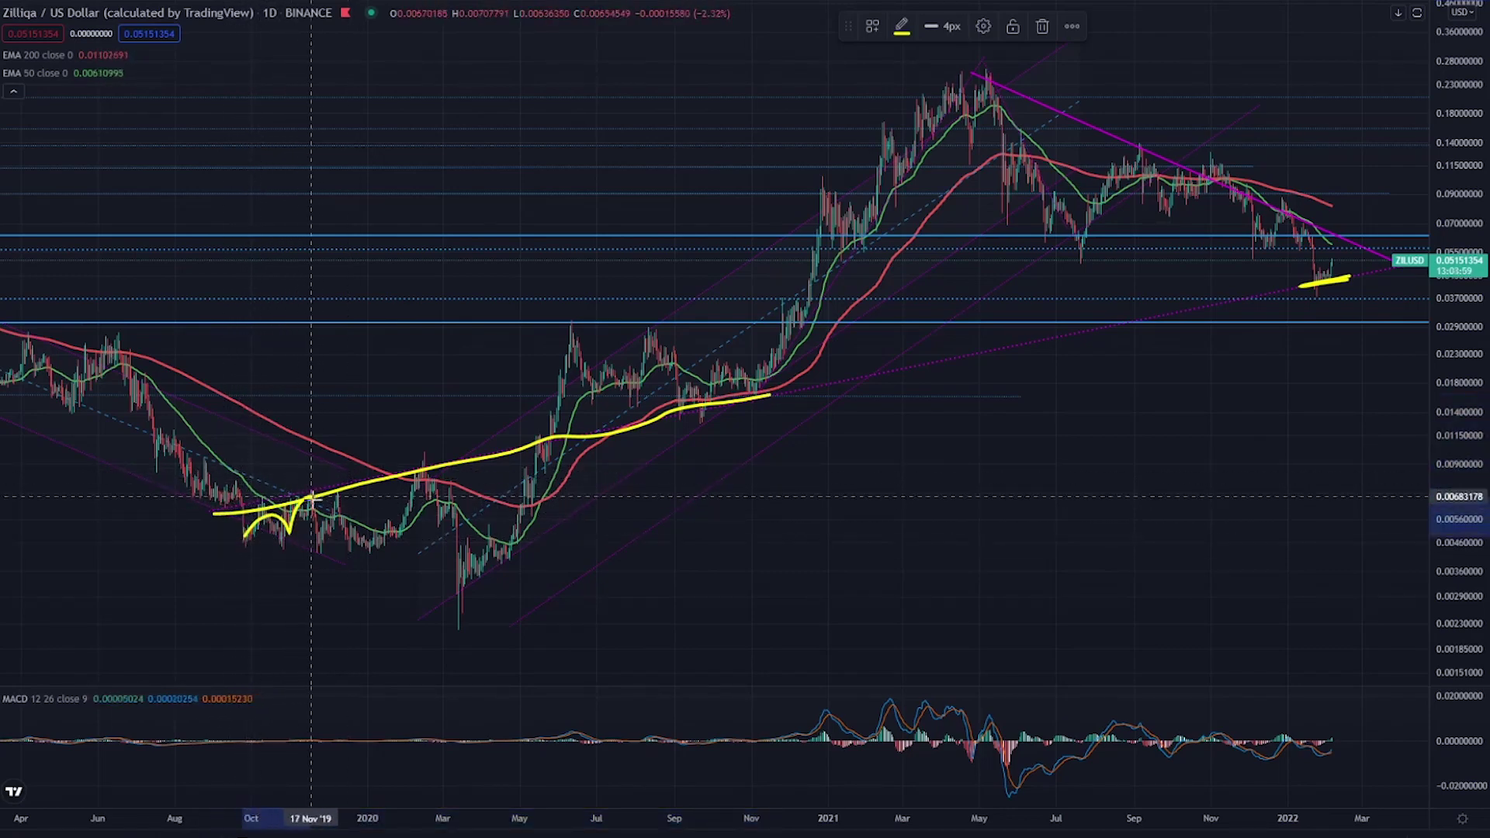
drag(419, 498, 453, 518)
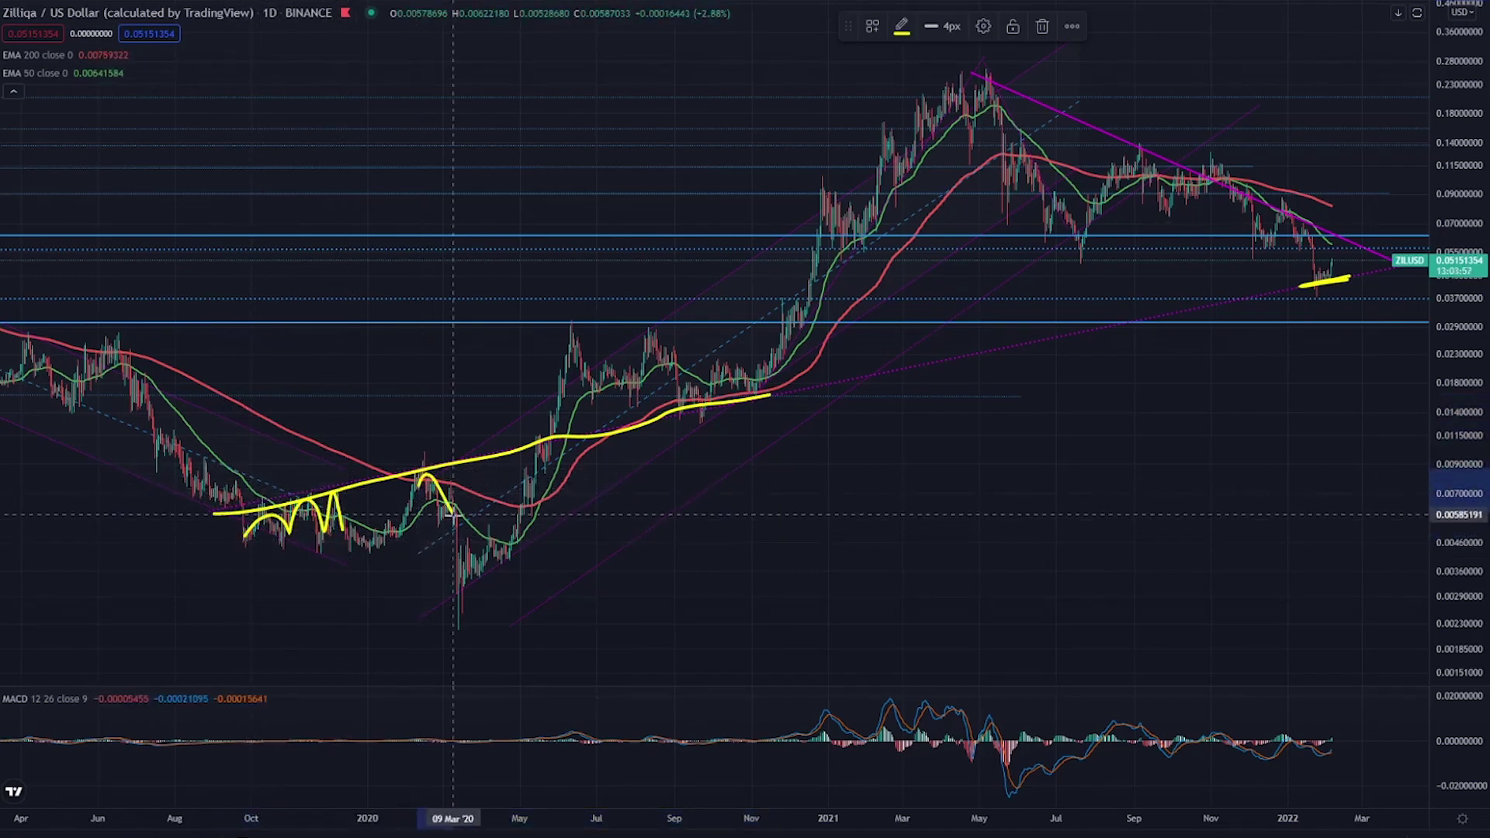
drag(534, 460, 552, 466)
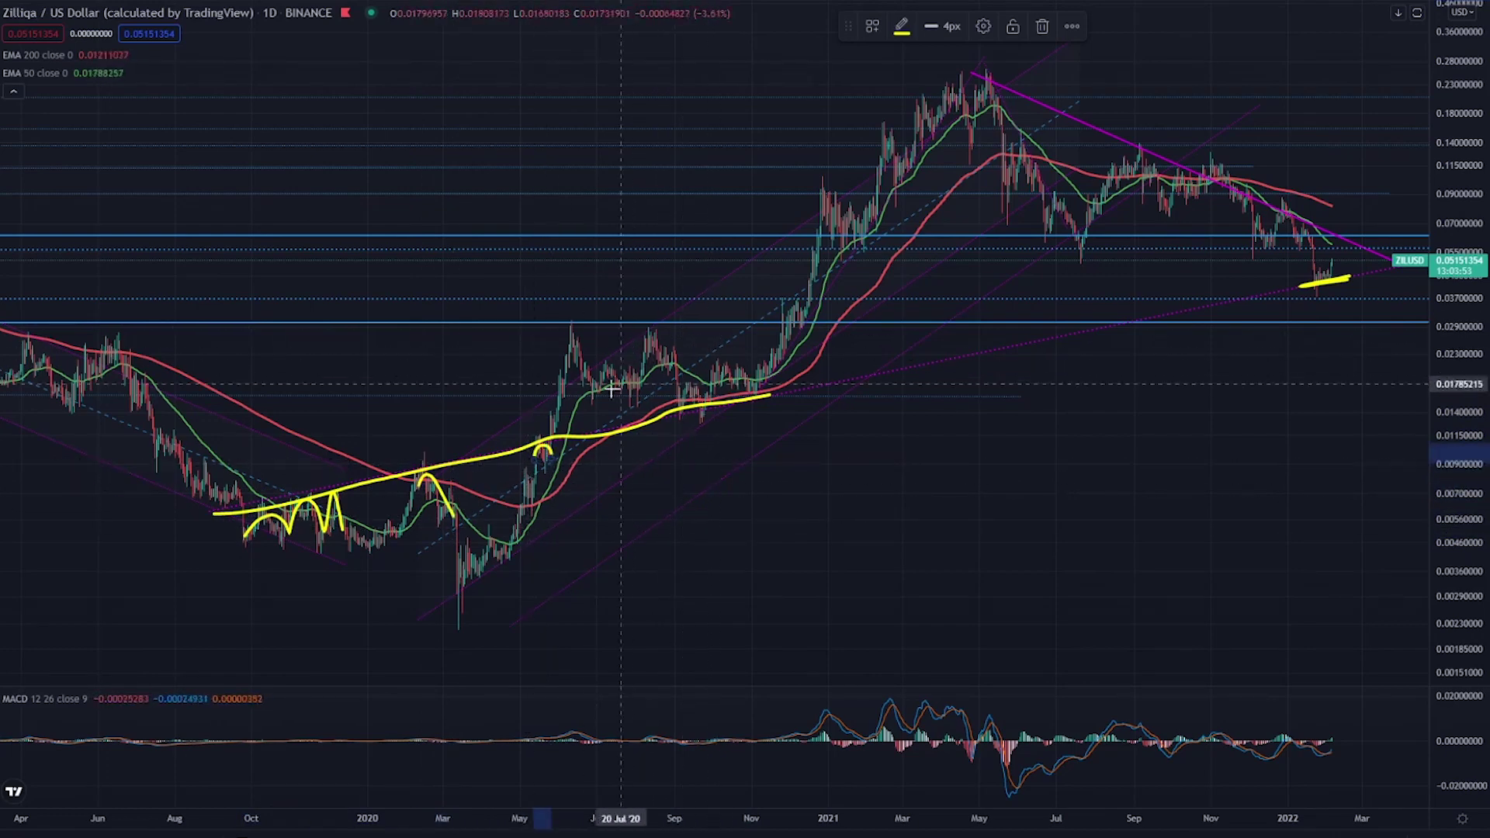
drag(675, 375, 778, 351)
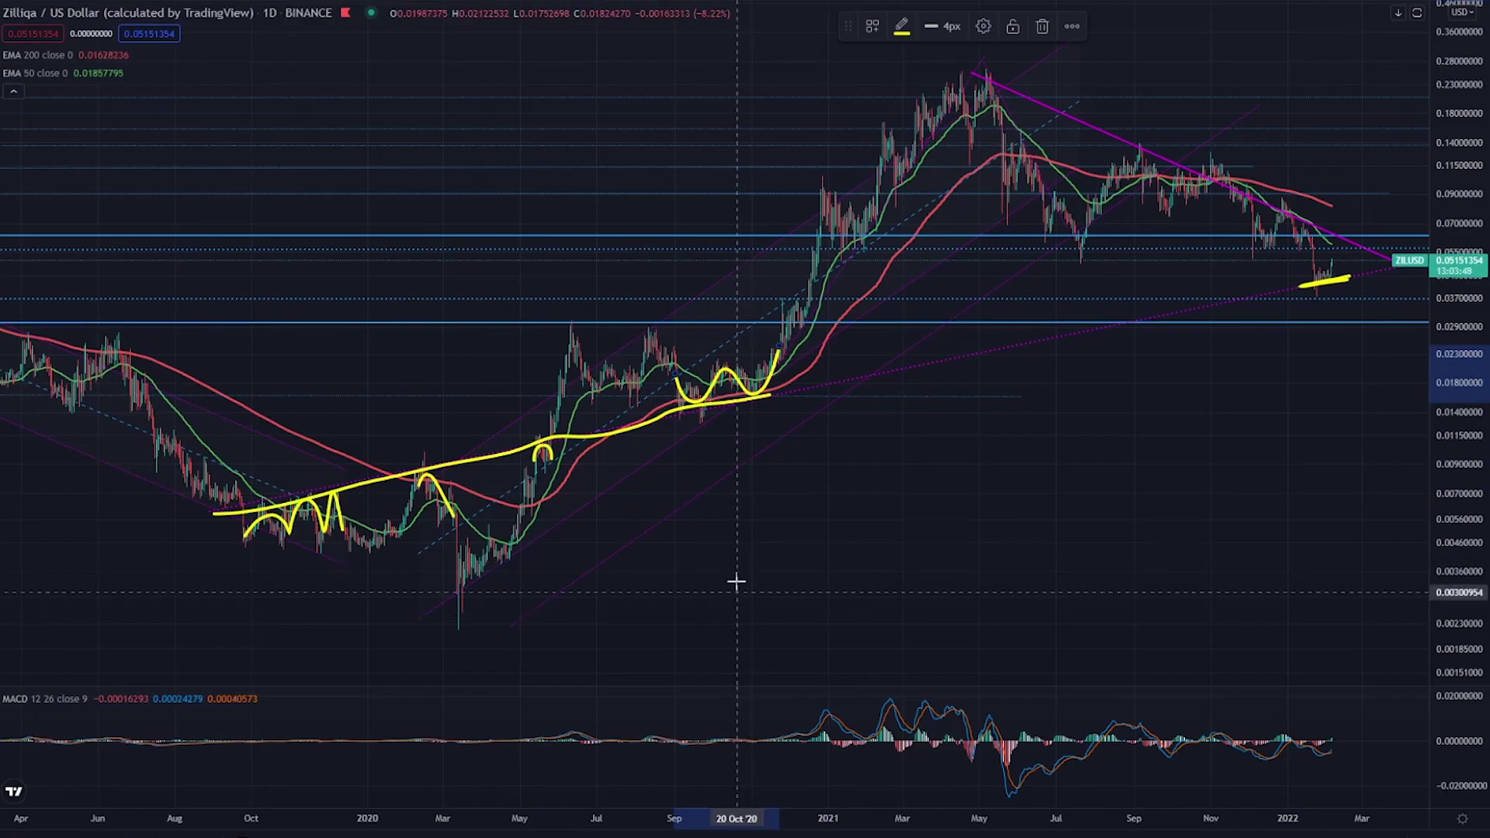
scroll(1057, 316, up, 10)
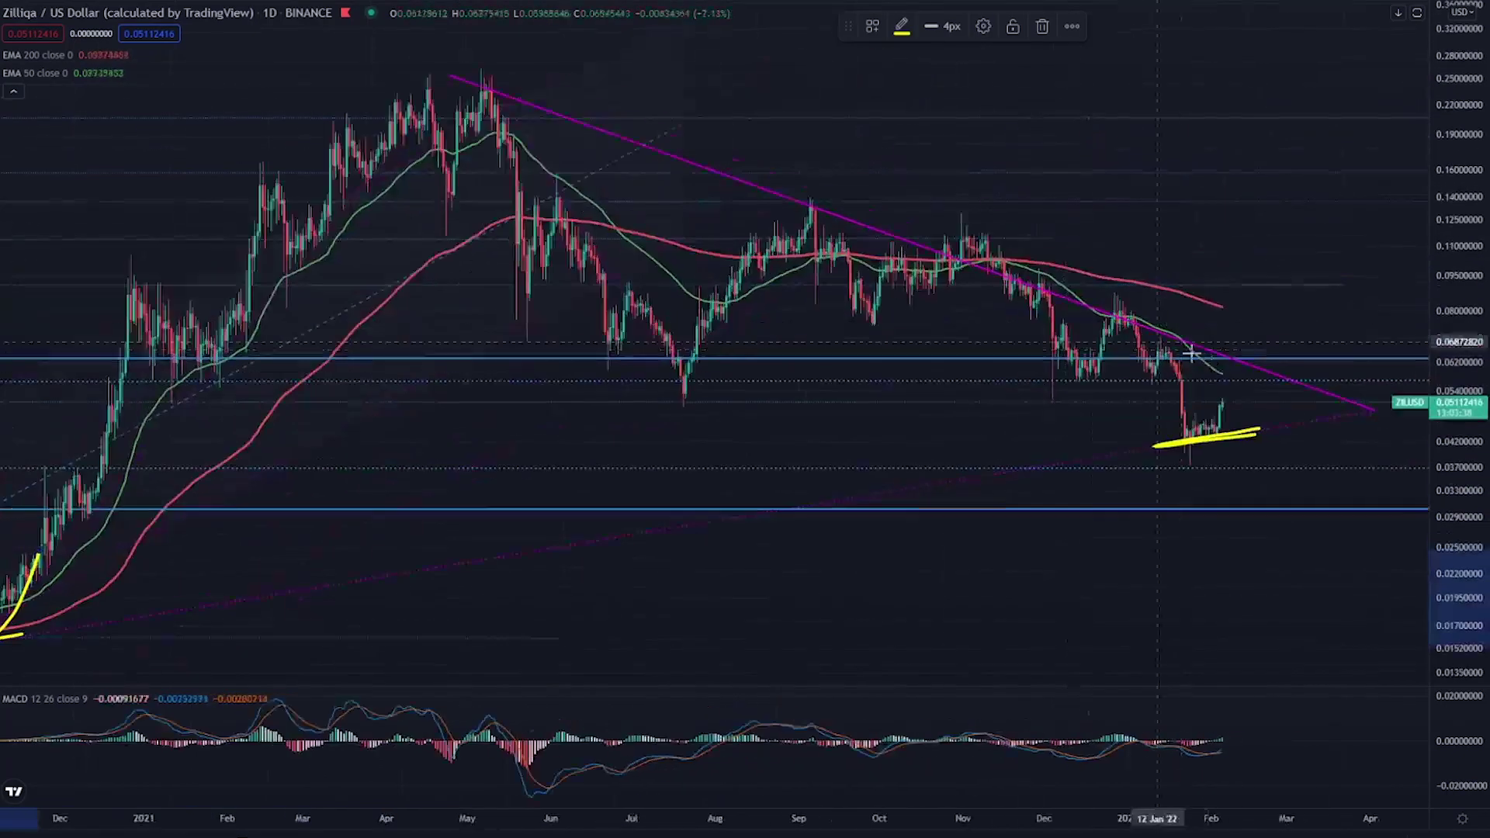
- On ZIL/BTC, box the latest bars, trace the wave from the May highs, and underline support beneath
scroll(1136, 572, down, 5)
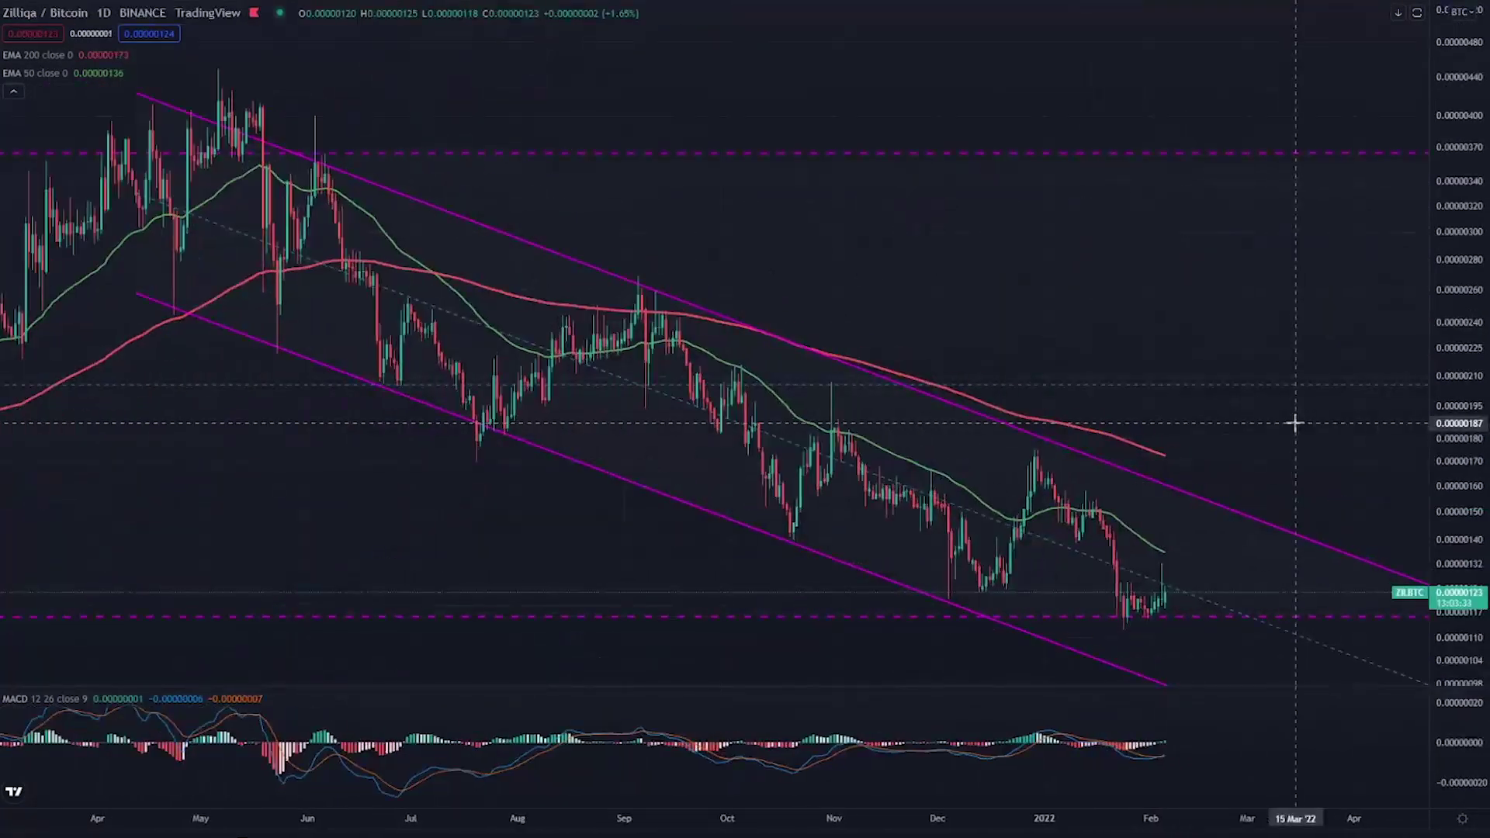
scroll(1293, 422, down, 4)
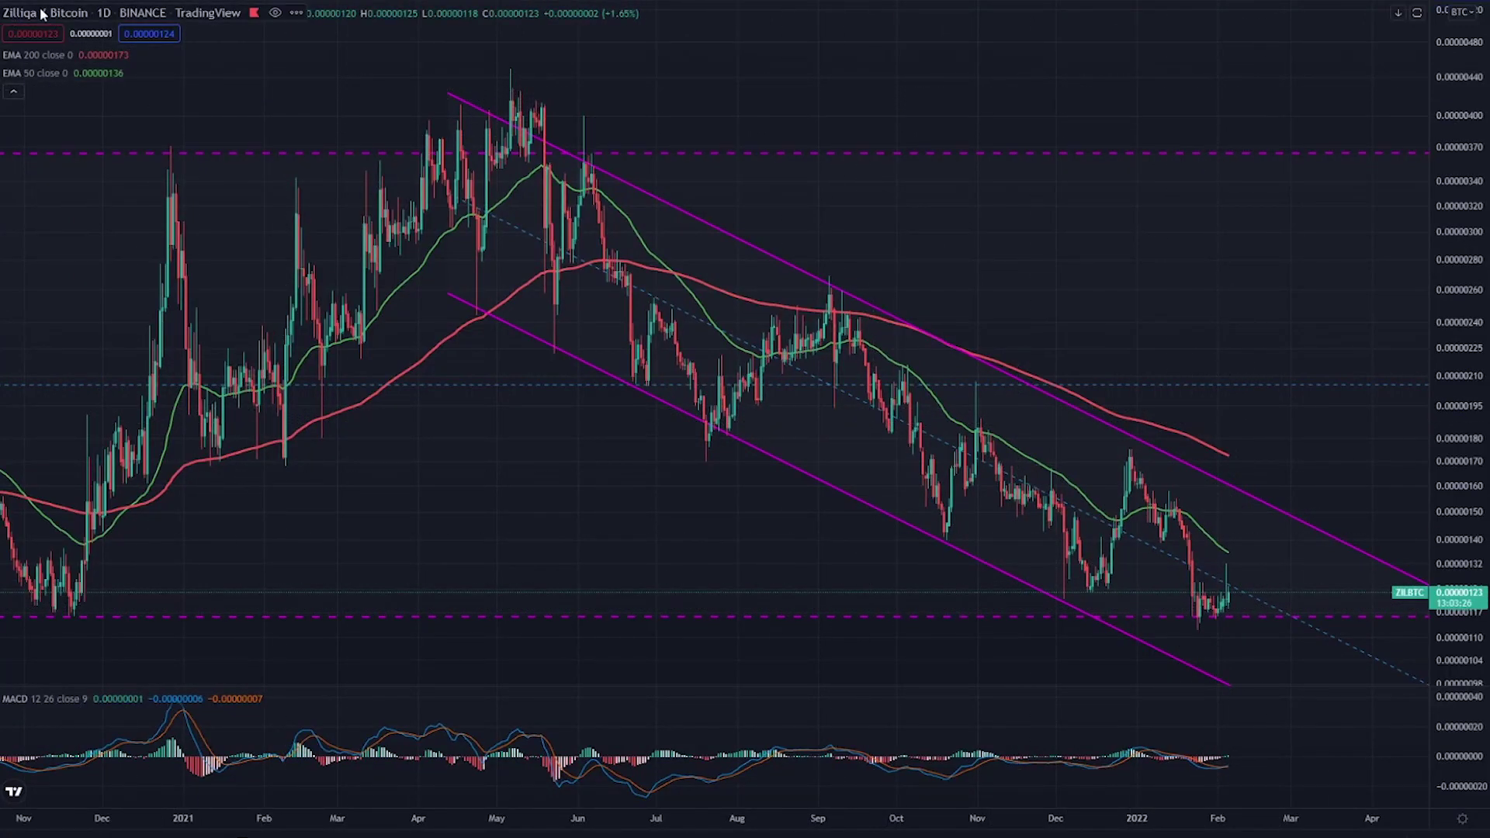
scroll(1187, 612, up, 2)
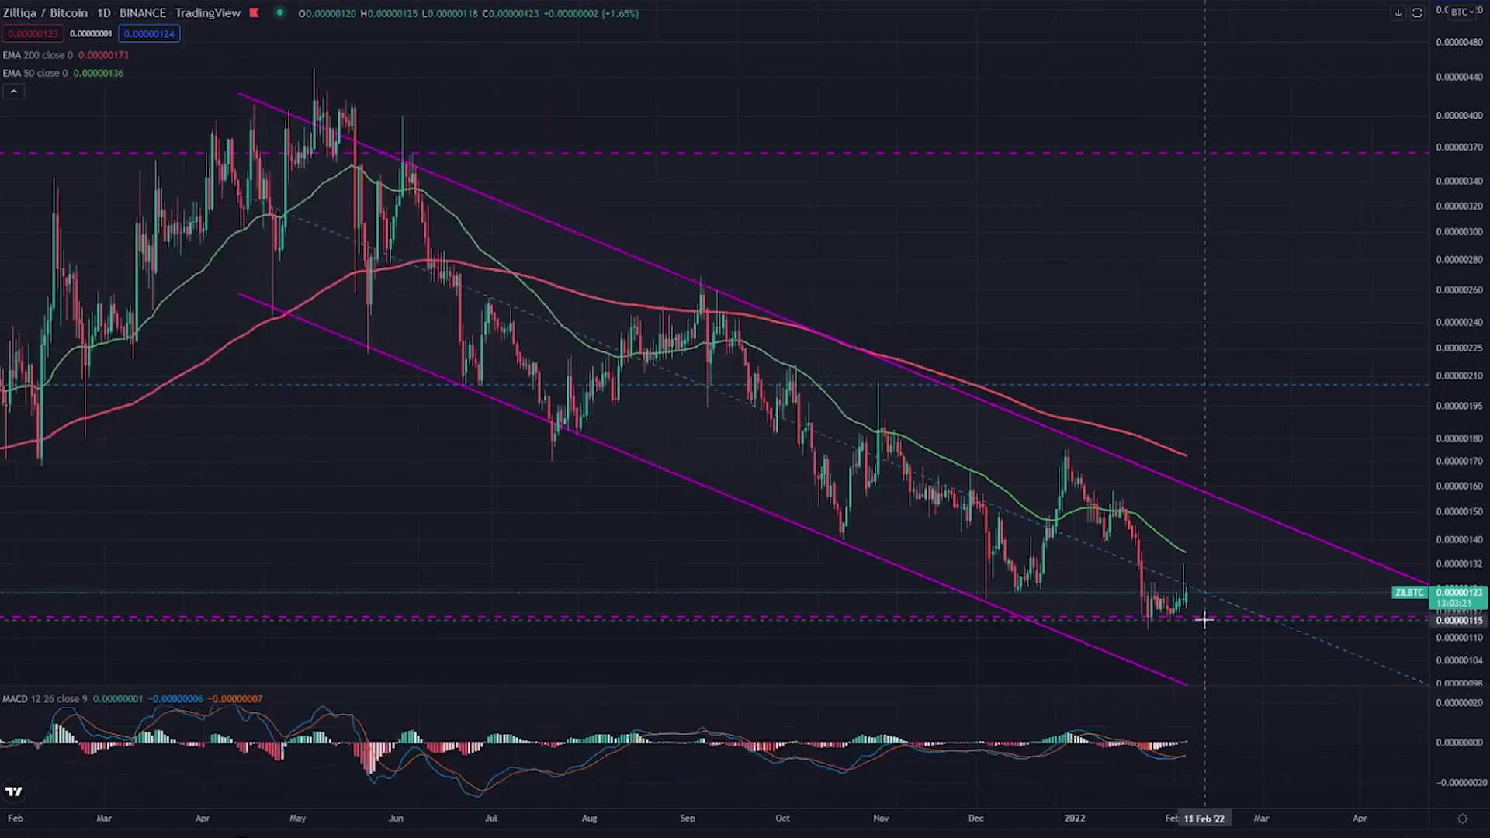
drag(1187, 582, 1156, 580)
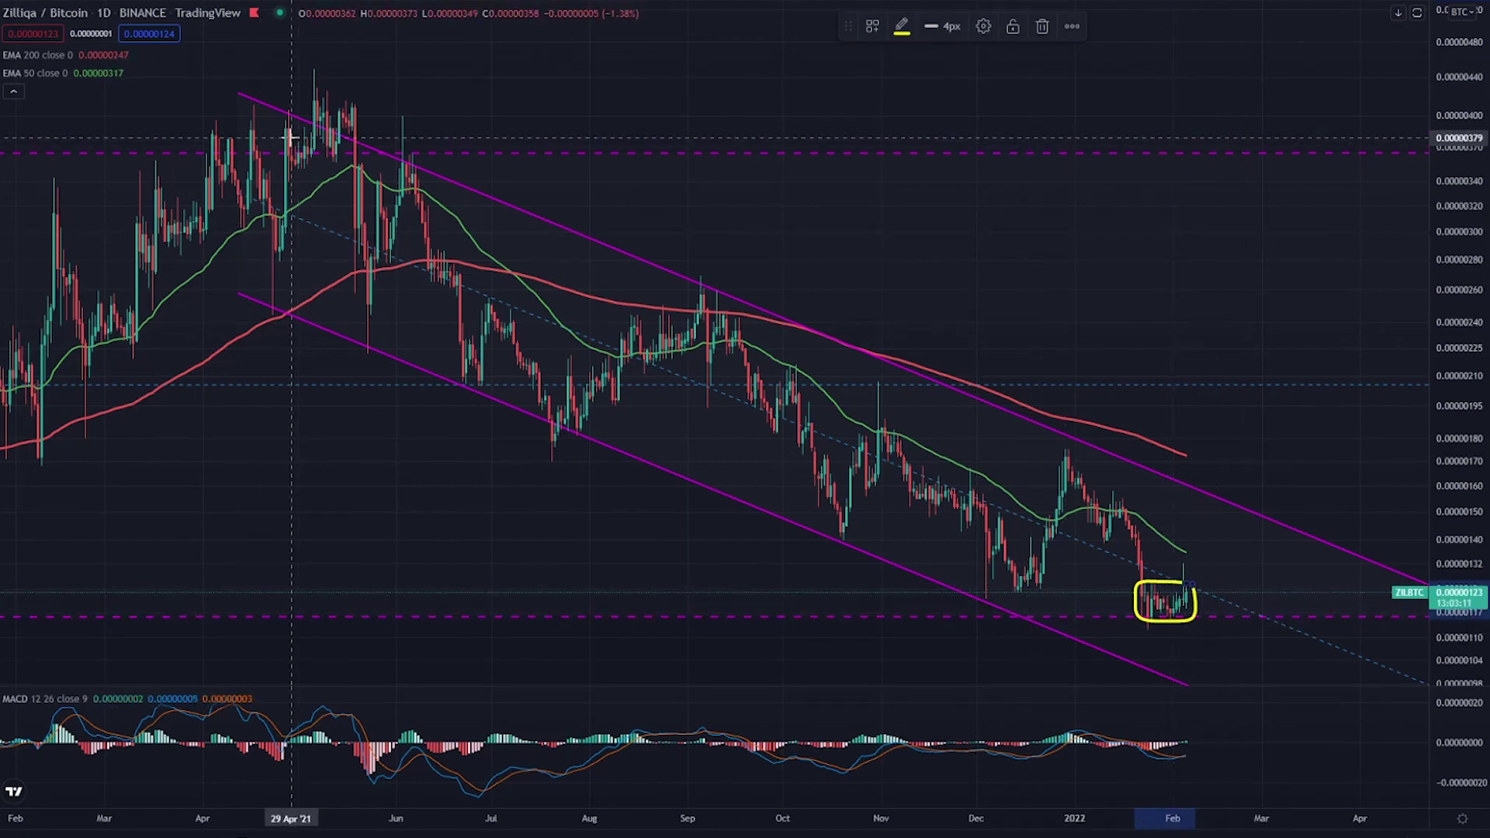
mouse_move(283, 163)
mouse_down()
mouse_move(347, 147)
mouse_move(362, 309)
mouse_move(454, 248)
mouse_move(514, 367)
mouse_move(683, 321)
mouse_move(842, 504)
mouse_move(914, 464)
mouse_move(1012, 574)
mouse_move(1142, 555)
mouse_up()
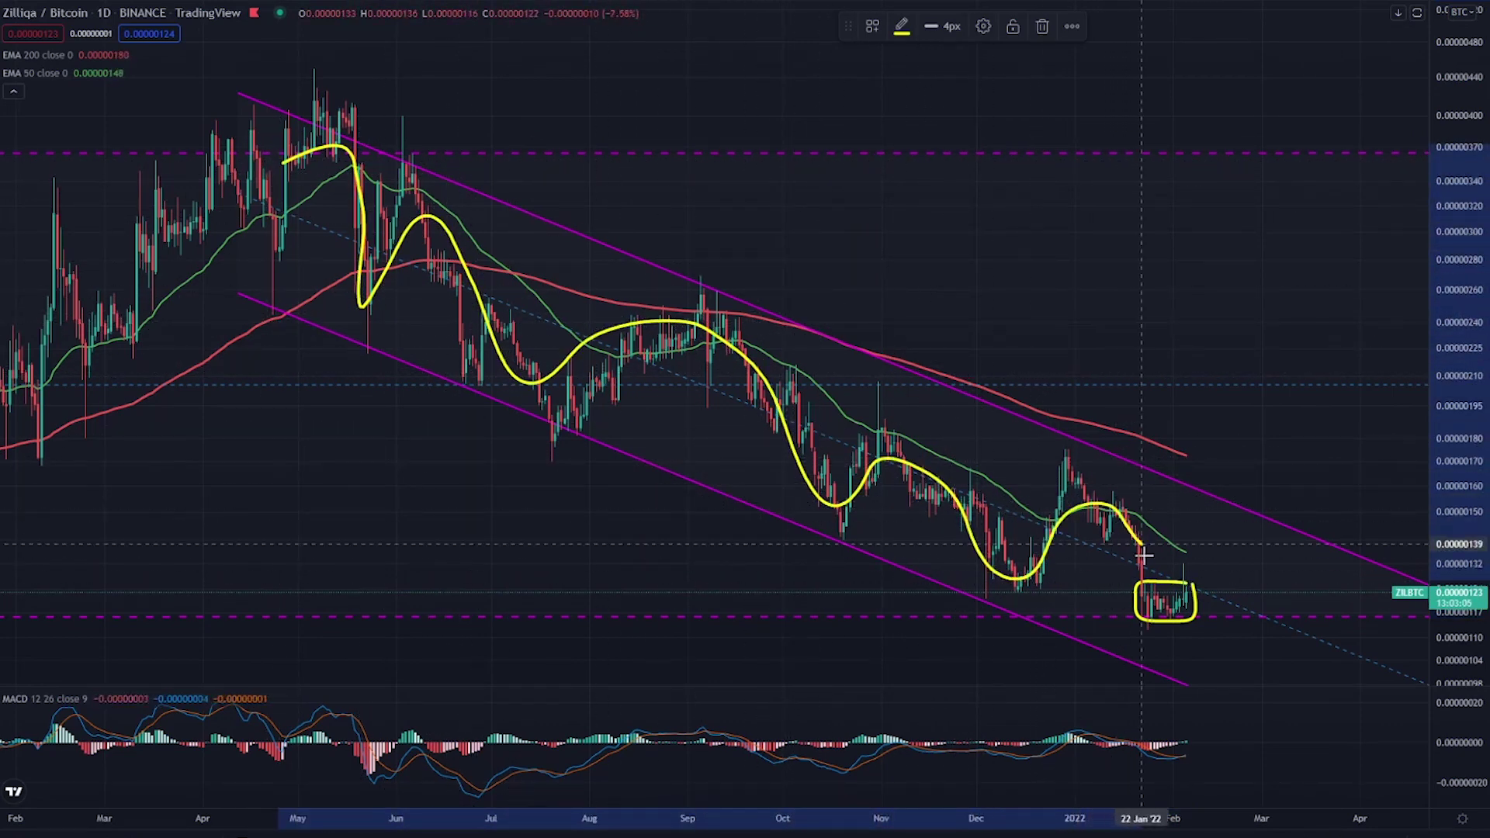
drag(1102, 619, 1232, 627)
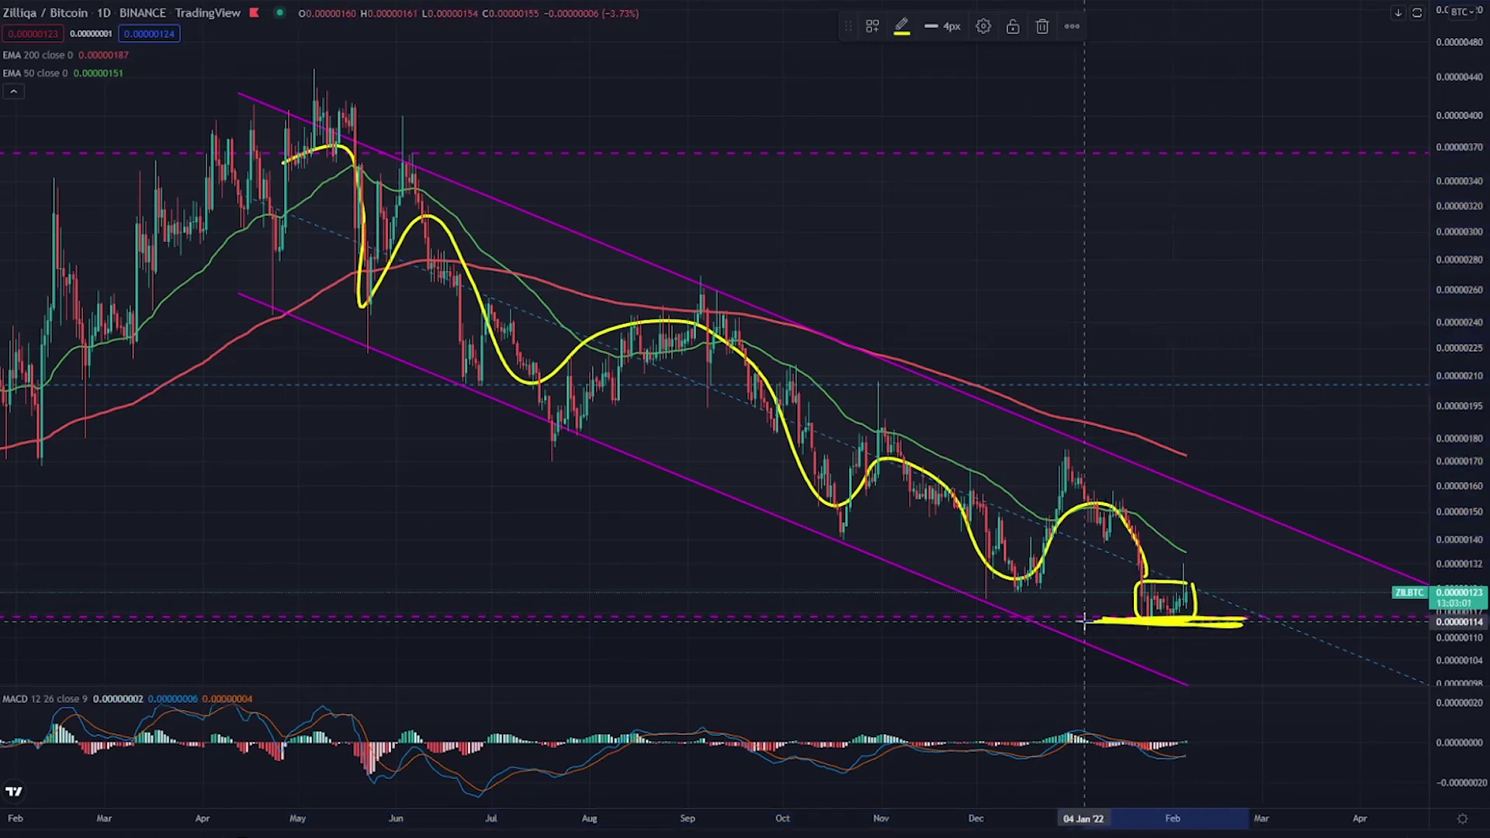
scroll(1211, 502, down, 10)
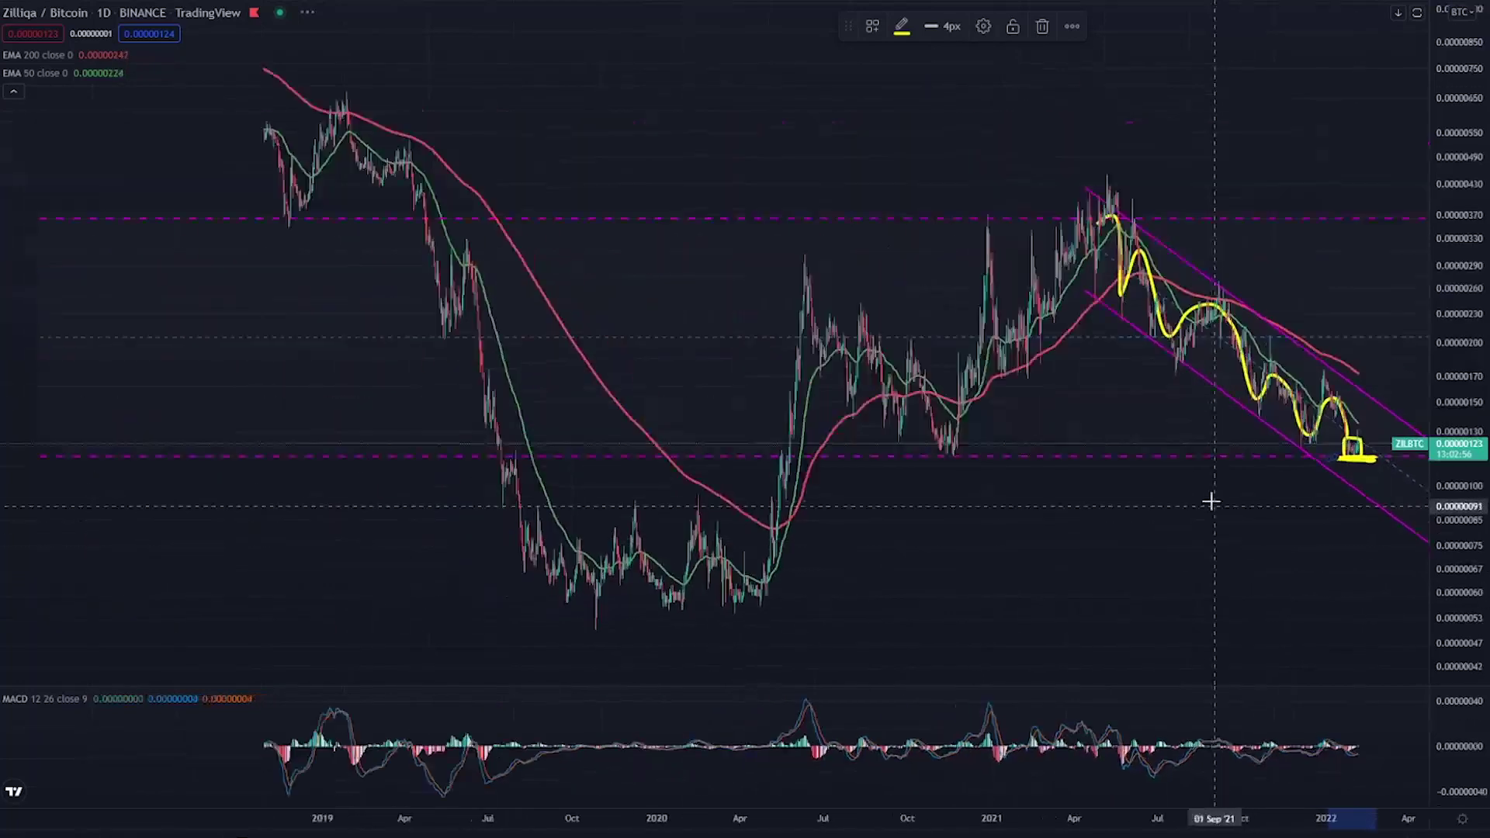
- Draw yellow support lines along the 2018 lows and the lower magenta dashed level
scroll(1211, 502, down, 5)
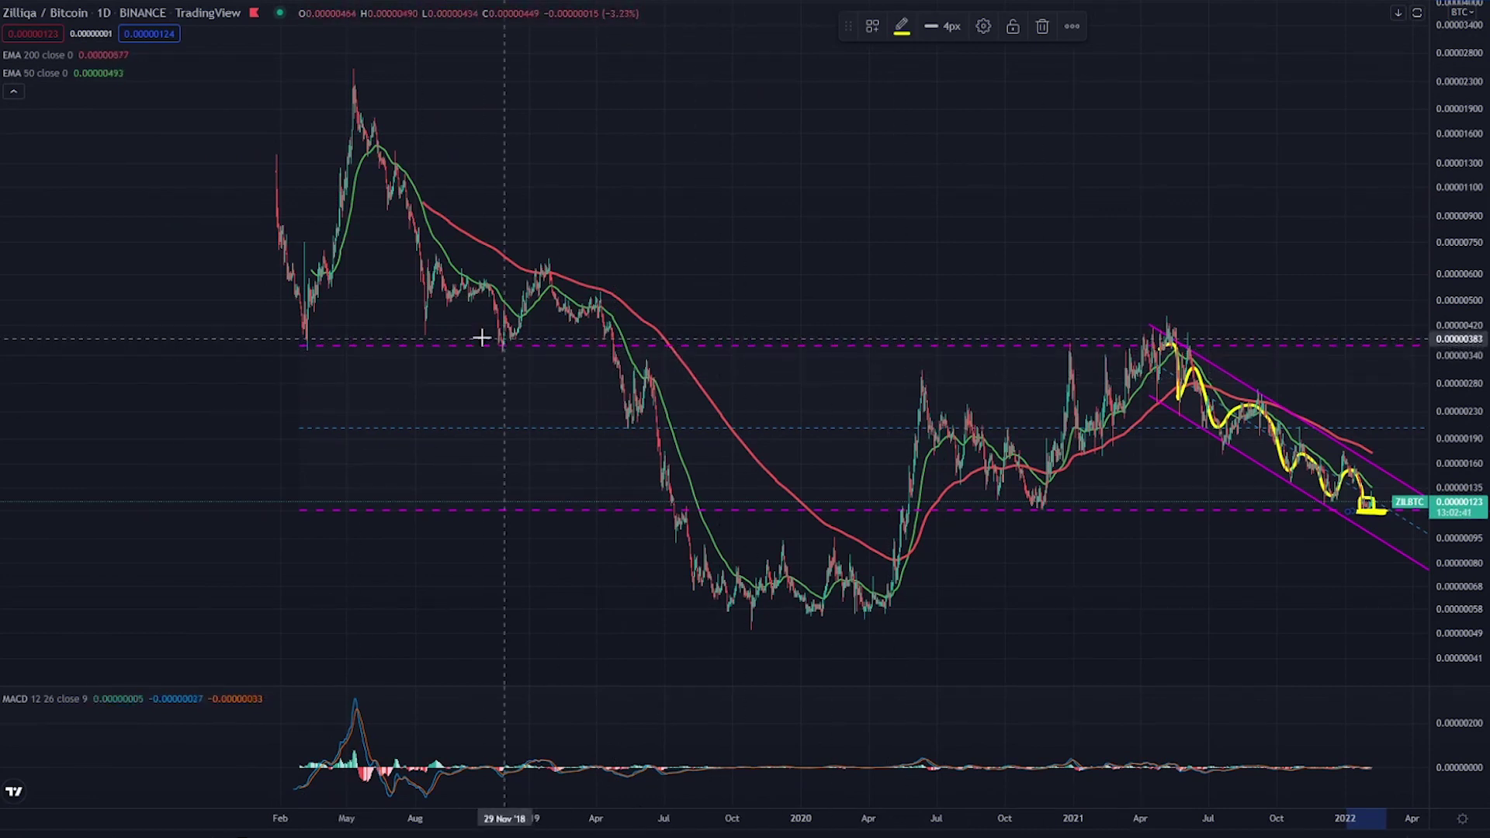
drag(299, 347, 601, 350)
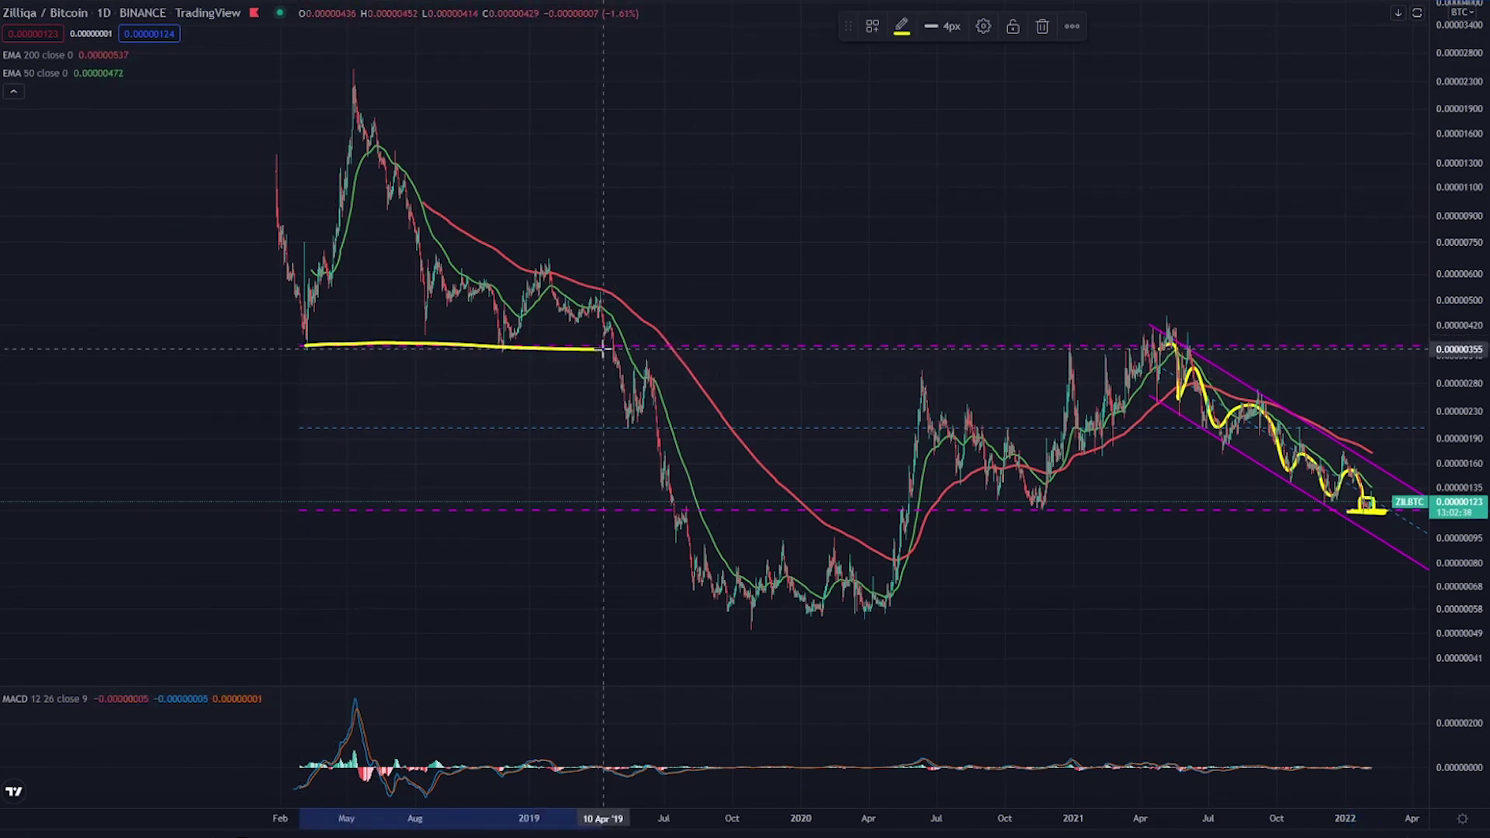
drag(645, 508, 1095, 508)
- Sketch a projected decline right of the box, then undo all the yellow strokes
scroll(1307, 424, up, 3)
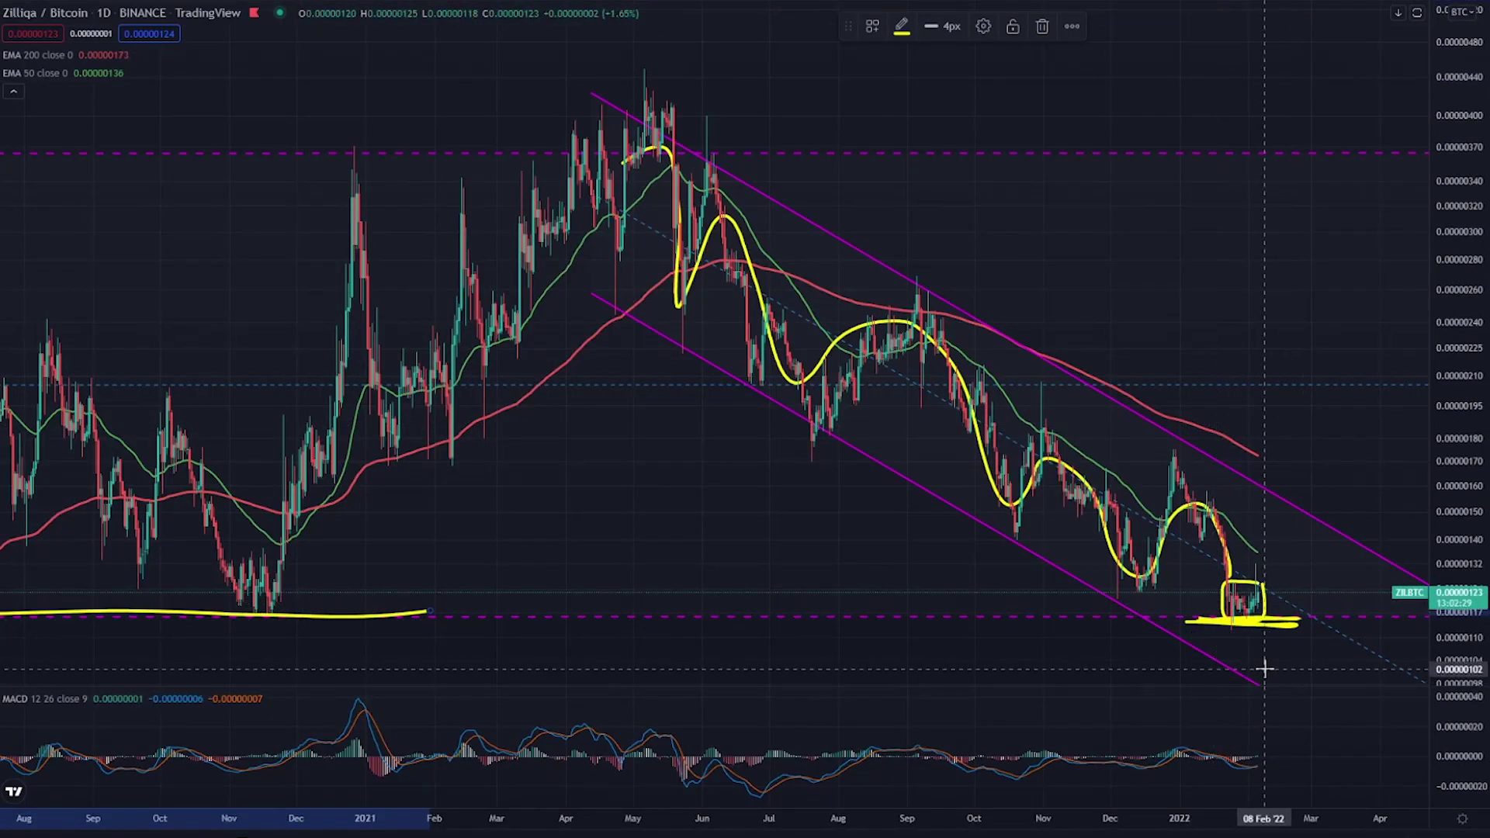
scroll(1227, 556, down, 5)
scroll(1294, 400, down, 3)
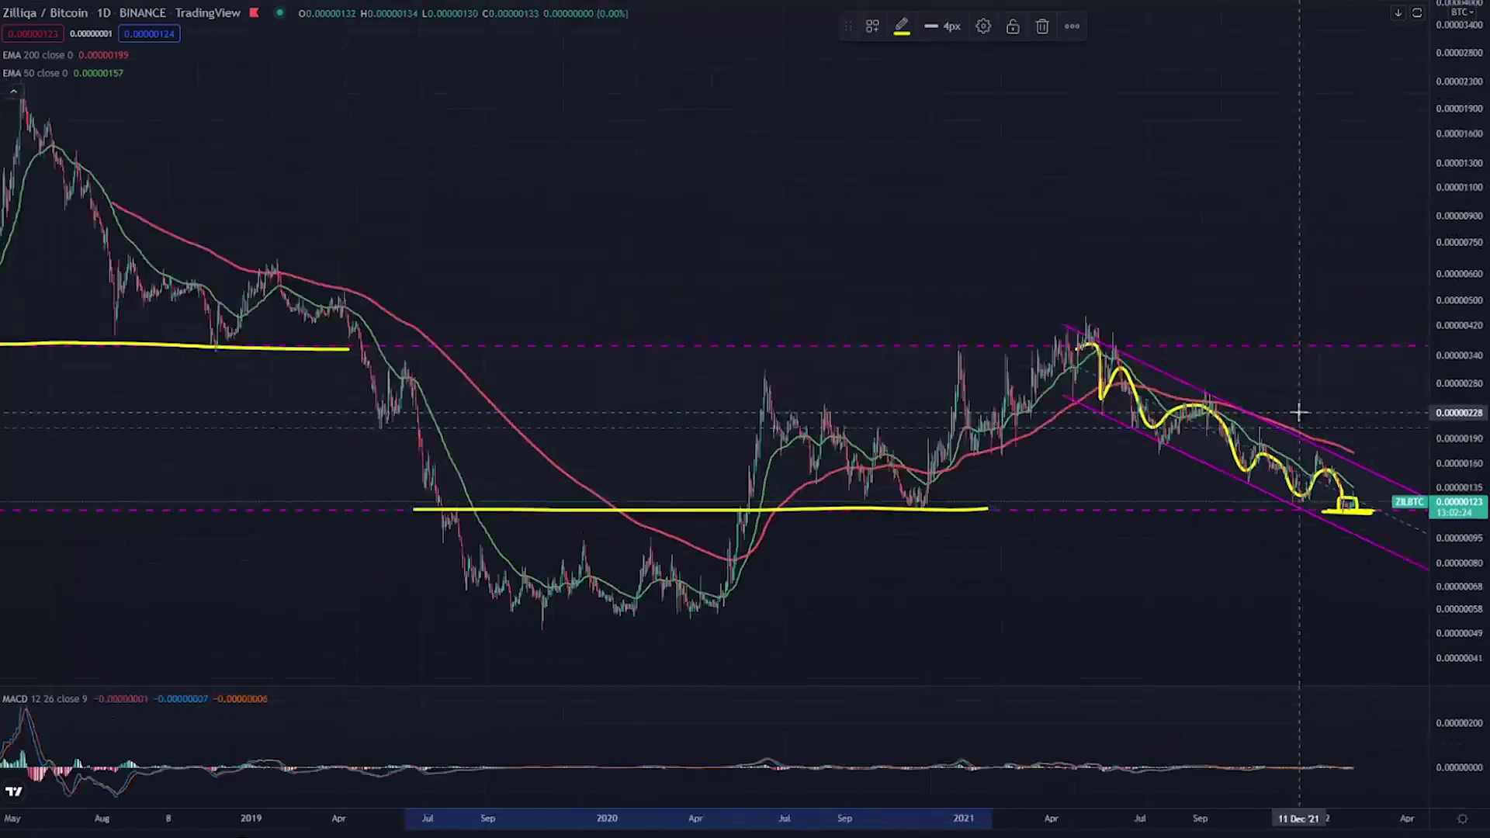
scroll(1336, 515, up, 3)
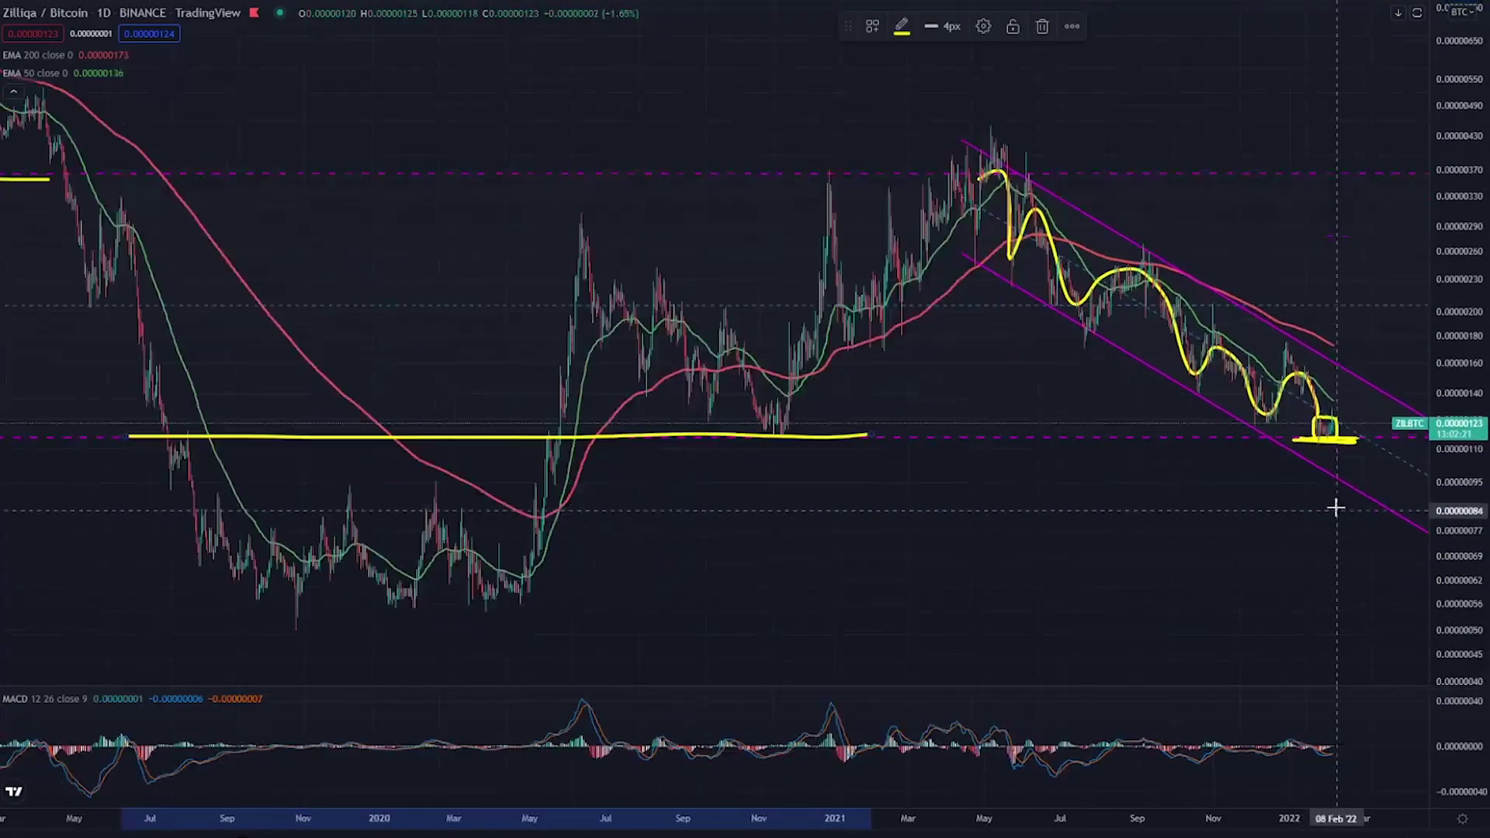
drag(1336, 449, 1426, 484)
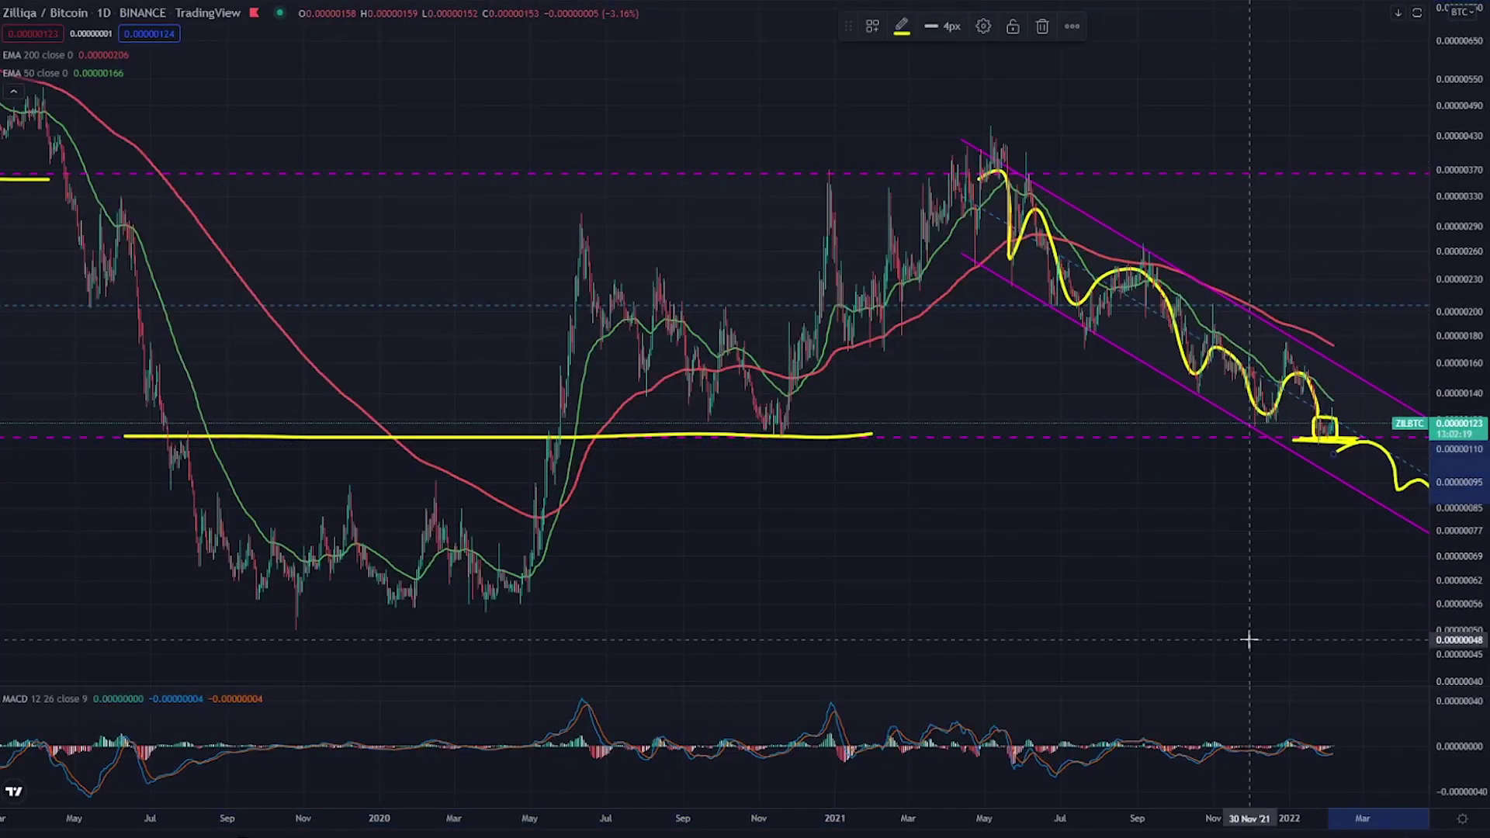
key(ctrl+z)
key(ctrl+z)
key(ctrl+z)
key(ctrl+z)
key(ctrl+z)
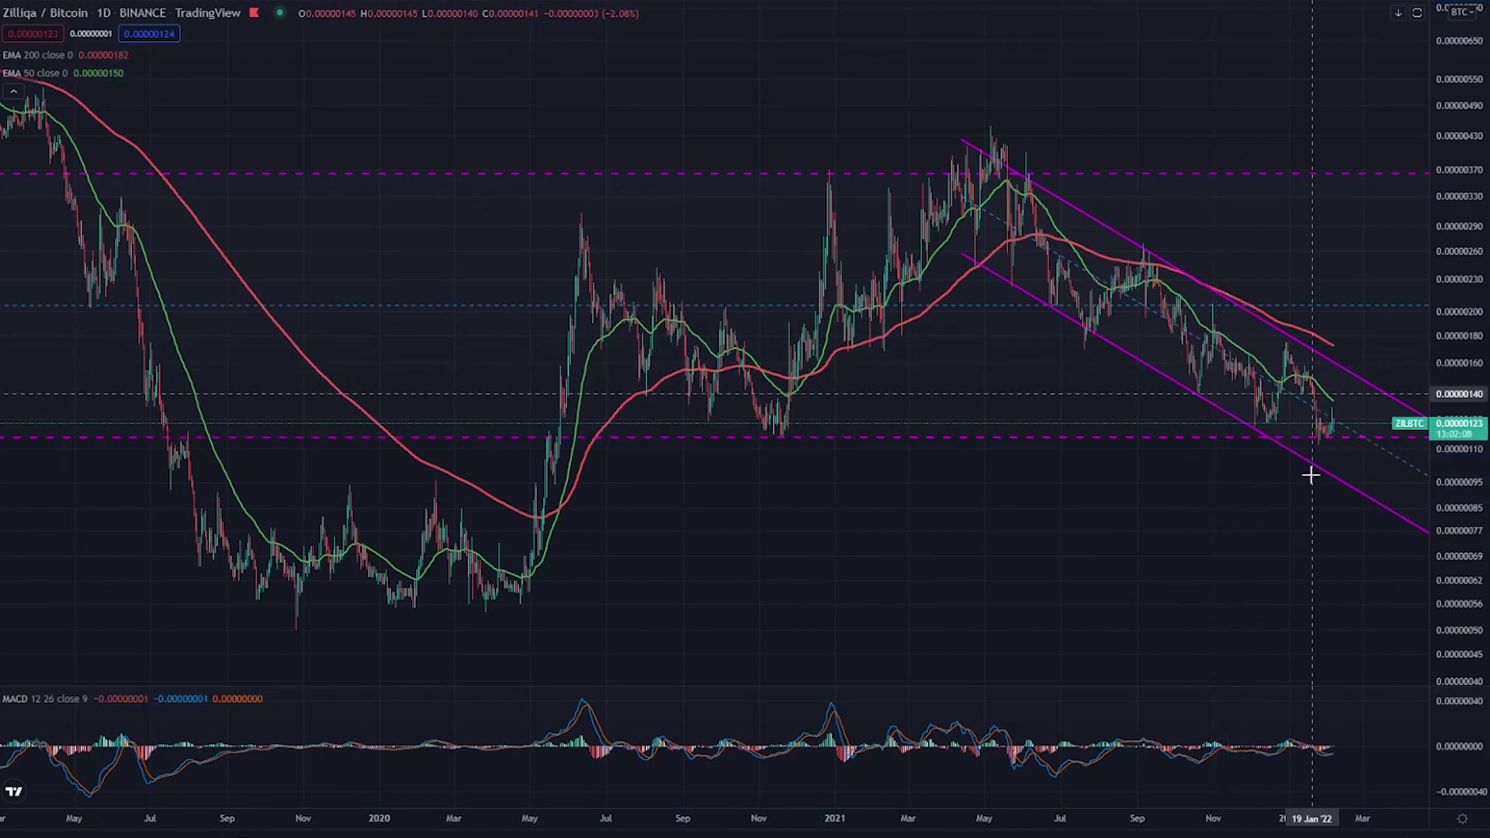
- Circle the latest ZIL/BTC candles and draw a long yellow support line along the 2019–2020 lows
scroll(1314, 457, down, 3)
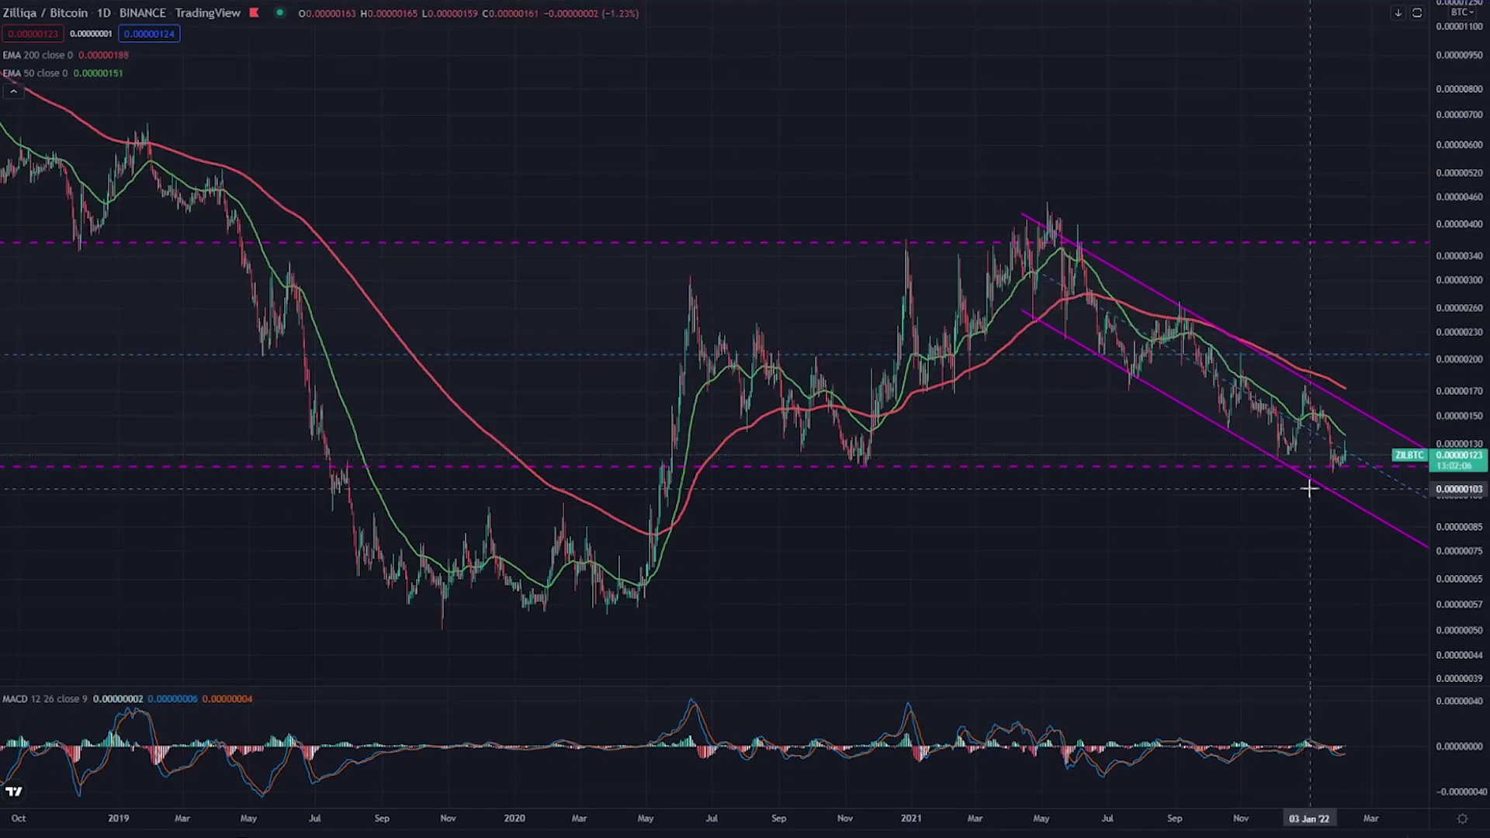
drag(1321, 446, 1359, 466)
scroll(552, 621, down, 3)
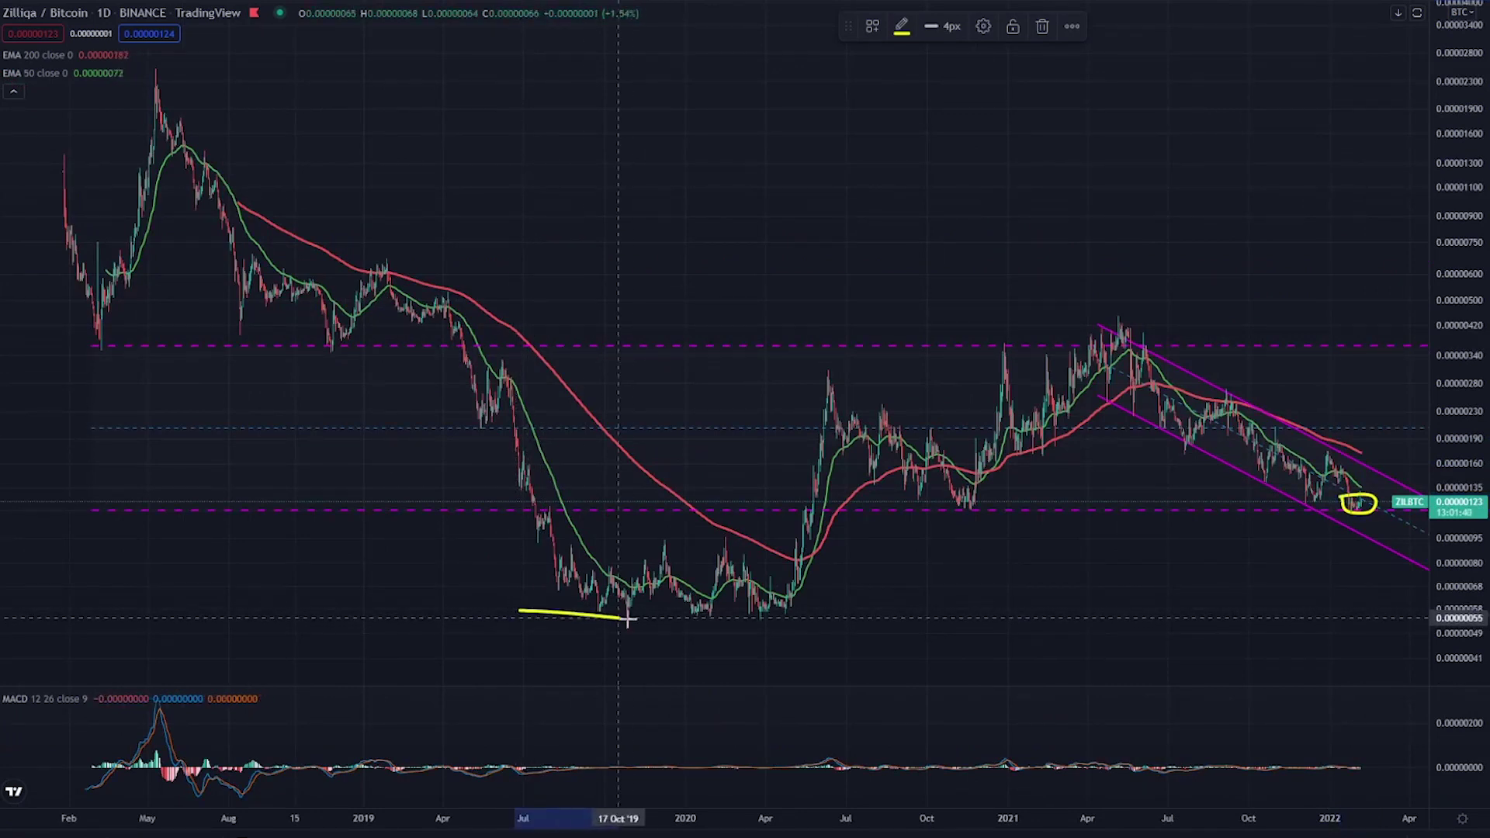
mouse_move(771, 615)
mouse_down()
mouse_move(1357, 598)
mouse_move(1467, 577)
mouse_up()
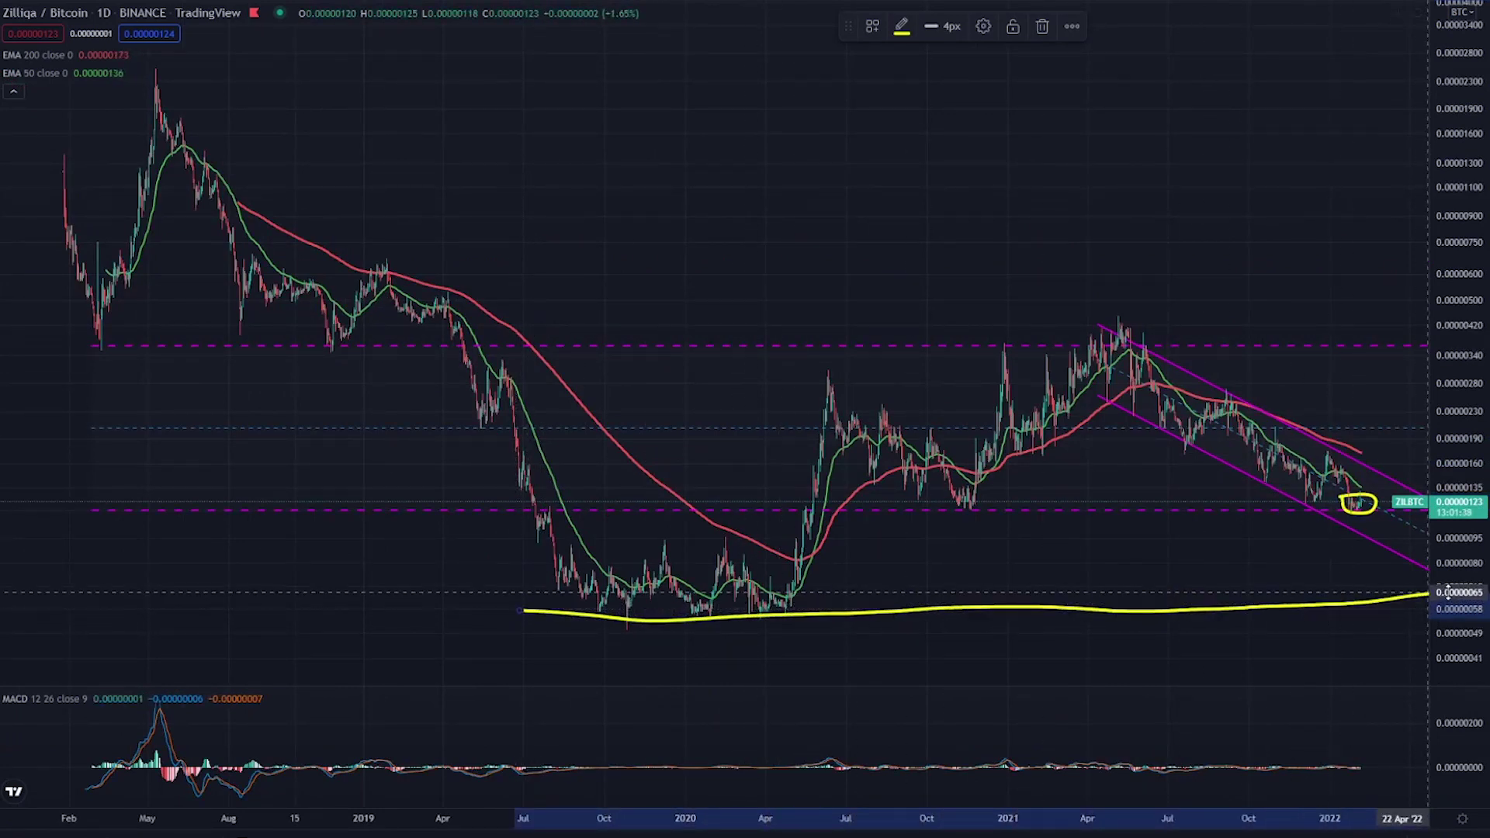
scroll(1394, 461, up, 3)
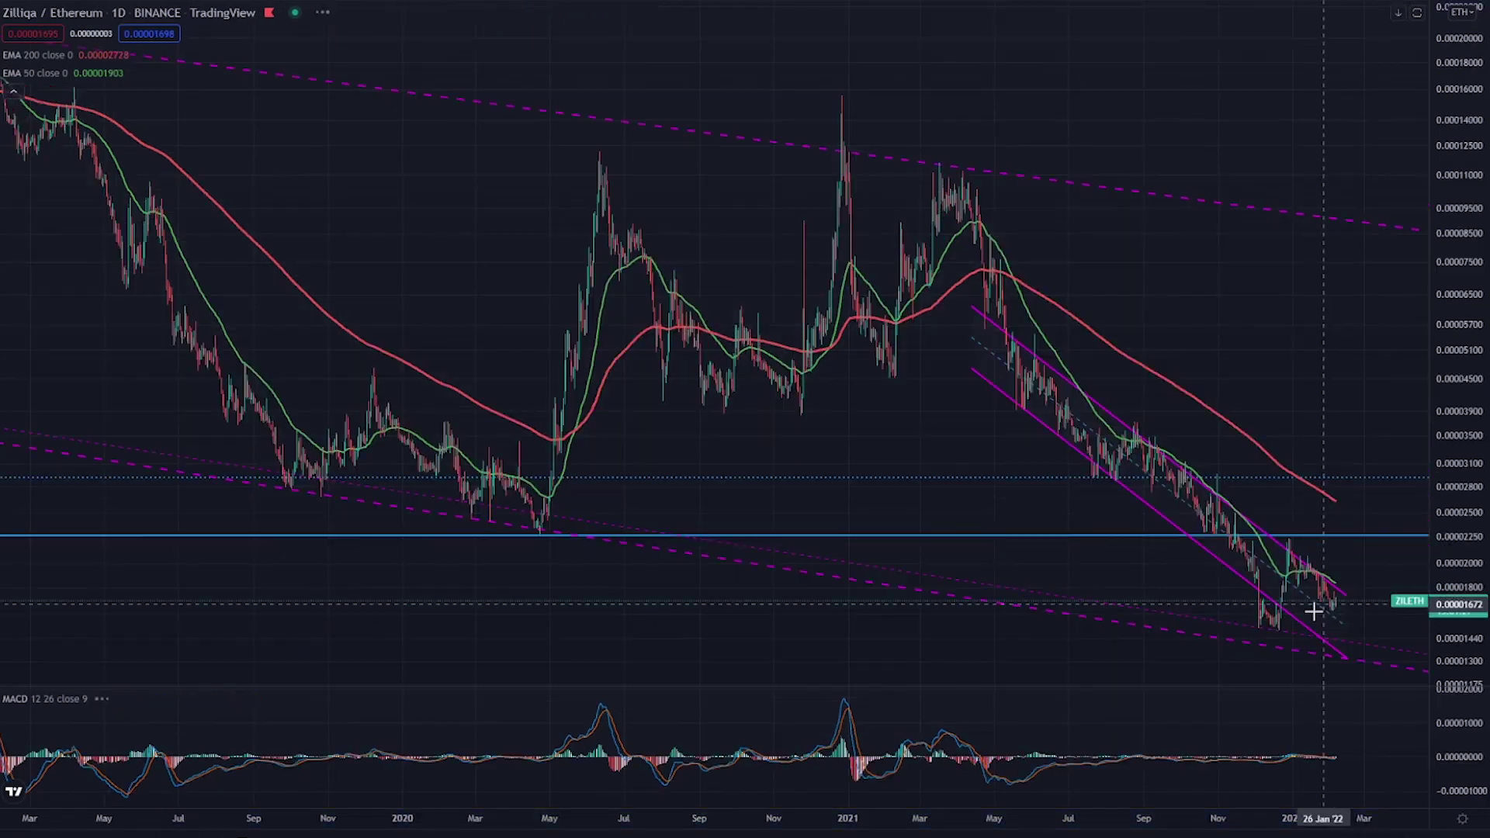
scroll(665, 313, up, 3)
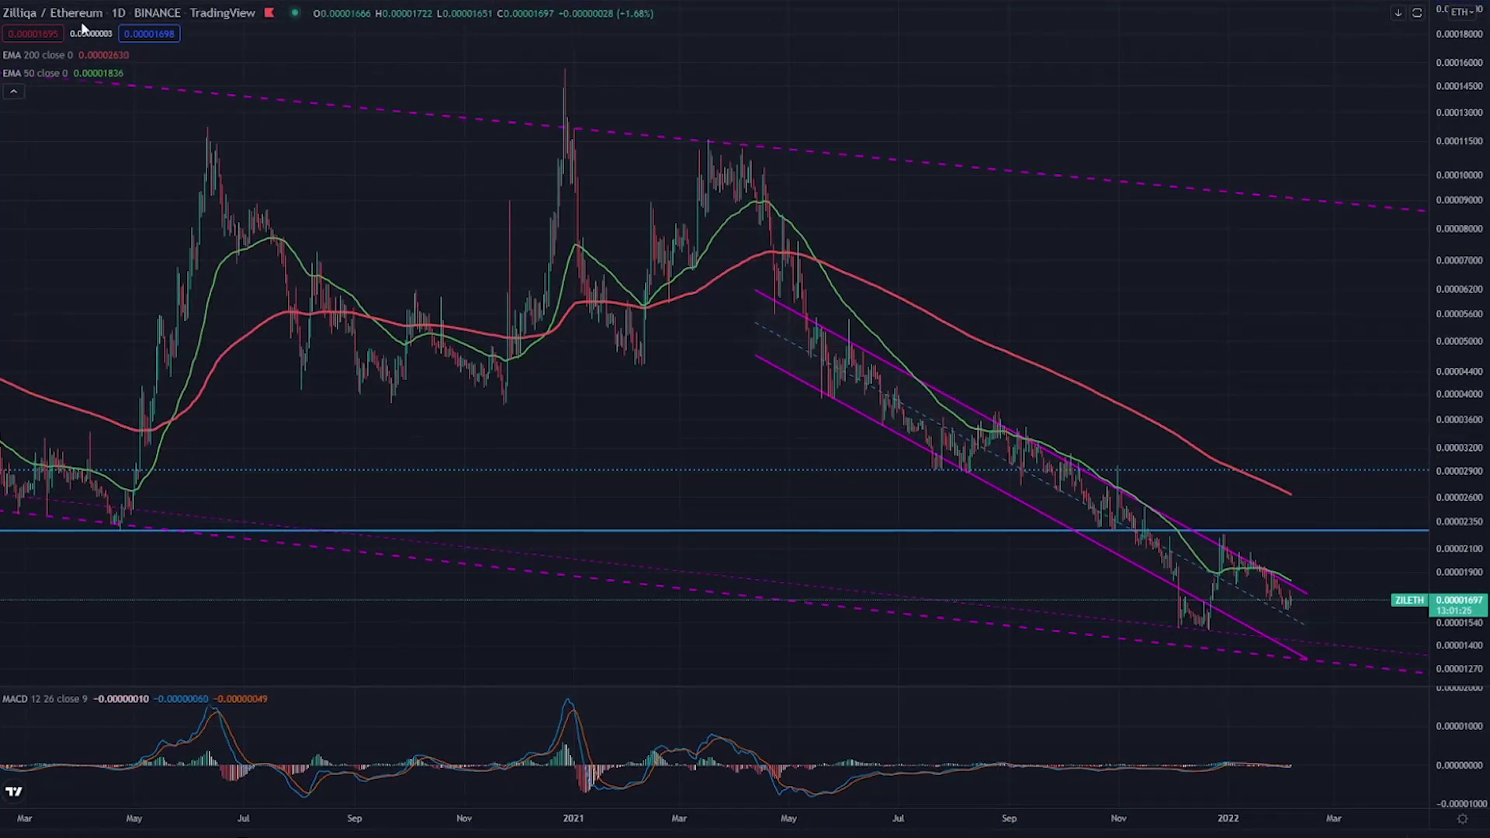
- Sketch a yellow drop from the January high on ZIL/ETH and underline the lower channel line
scroll(1410, 703, up, 5)
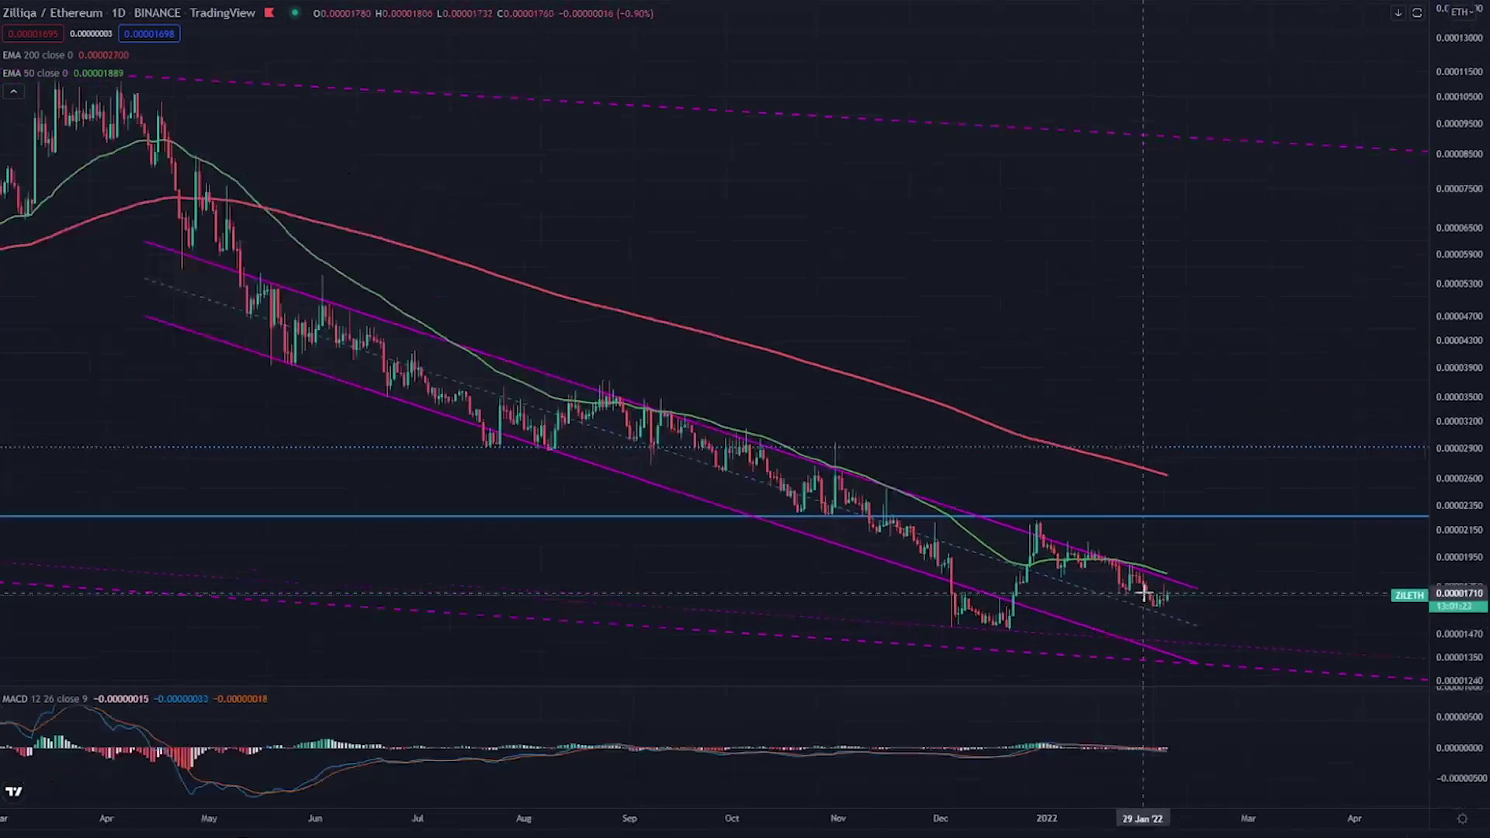
scroll(1143, 594, up, 1)
mouse_move(1019, 544)
mouse_down()
mouse_move(1032, 568)
mouse_move(1139, 602)
mouse_move(1158, 644)
mouse_up()
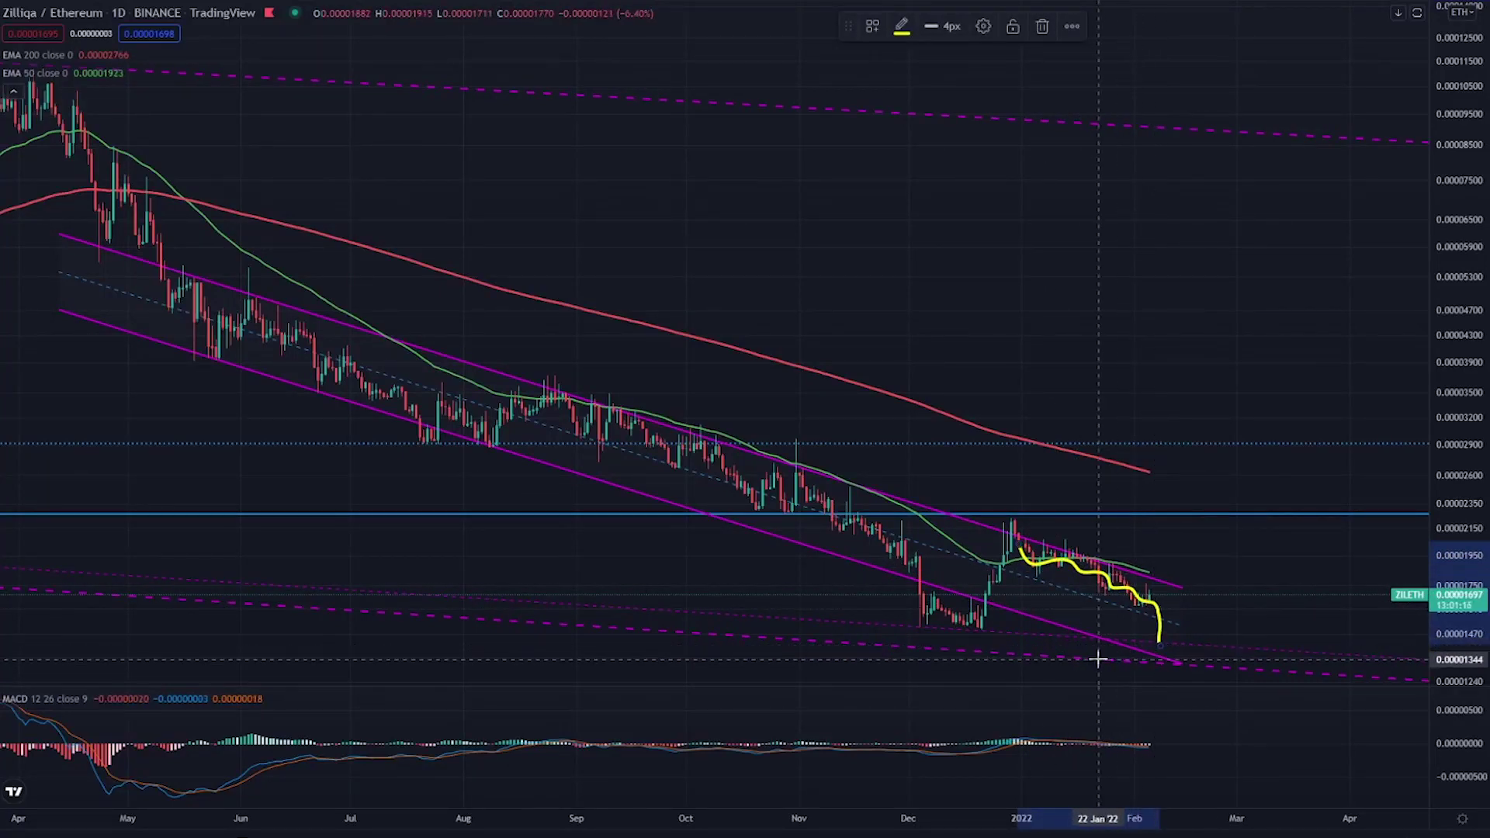
mouse_move(1058, 652)
mouse_down()
mouse_move(1250, 667)
mouse_move(1070, 656)
mouse_up()
scroll(1077, 627, down, 10)
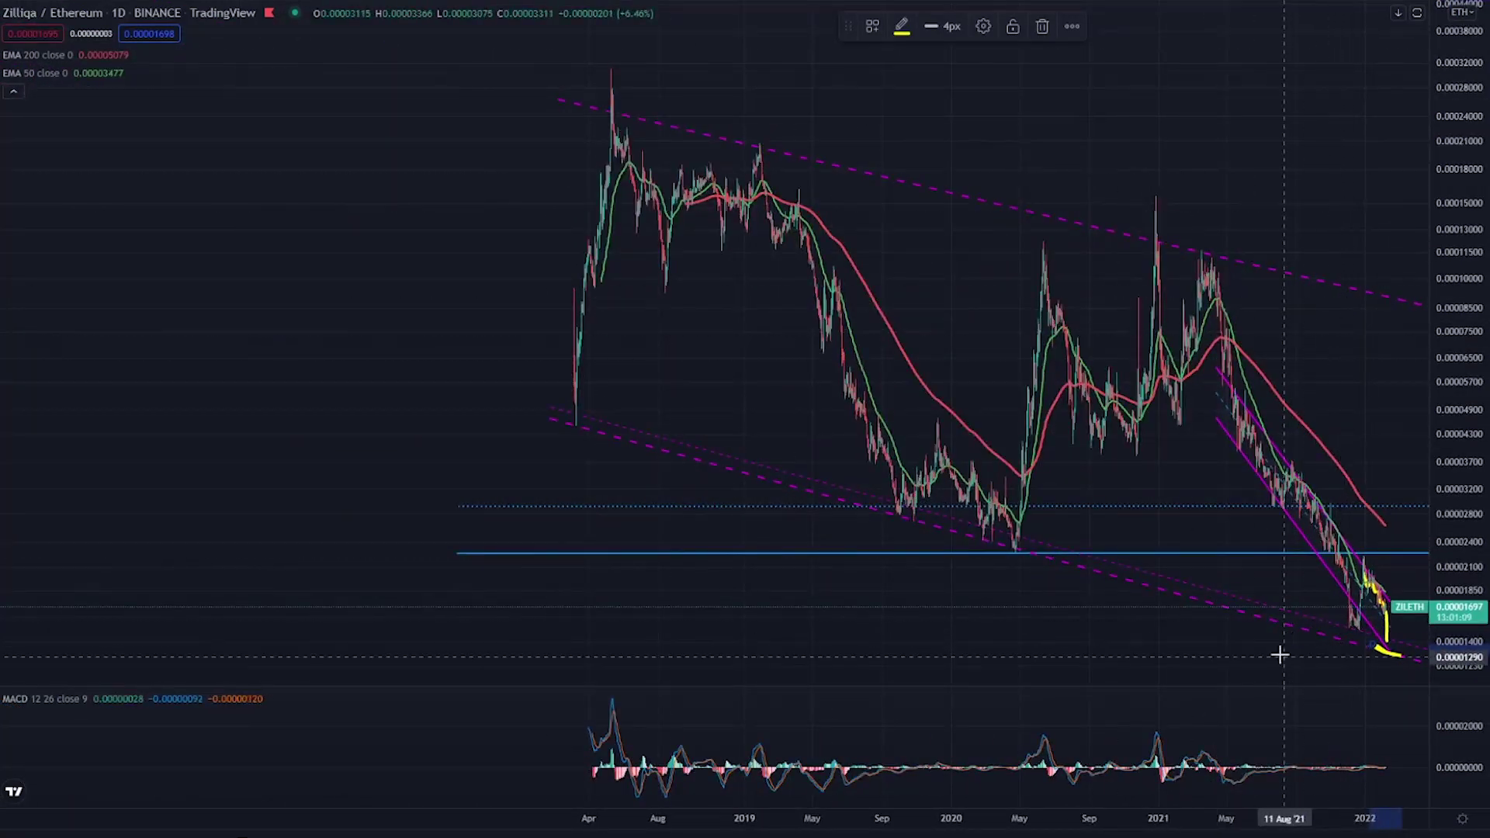
scroll(1375, 656, up, 3)
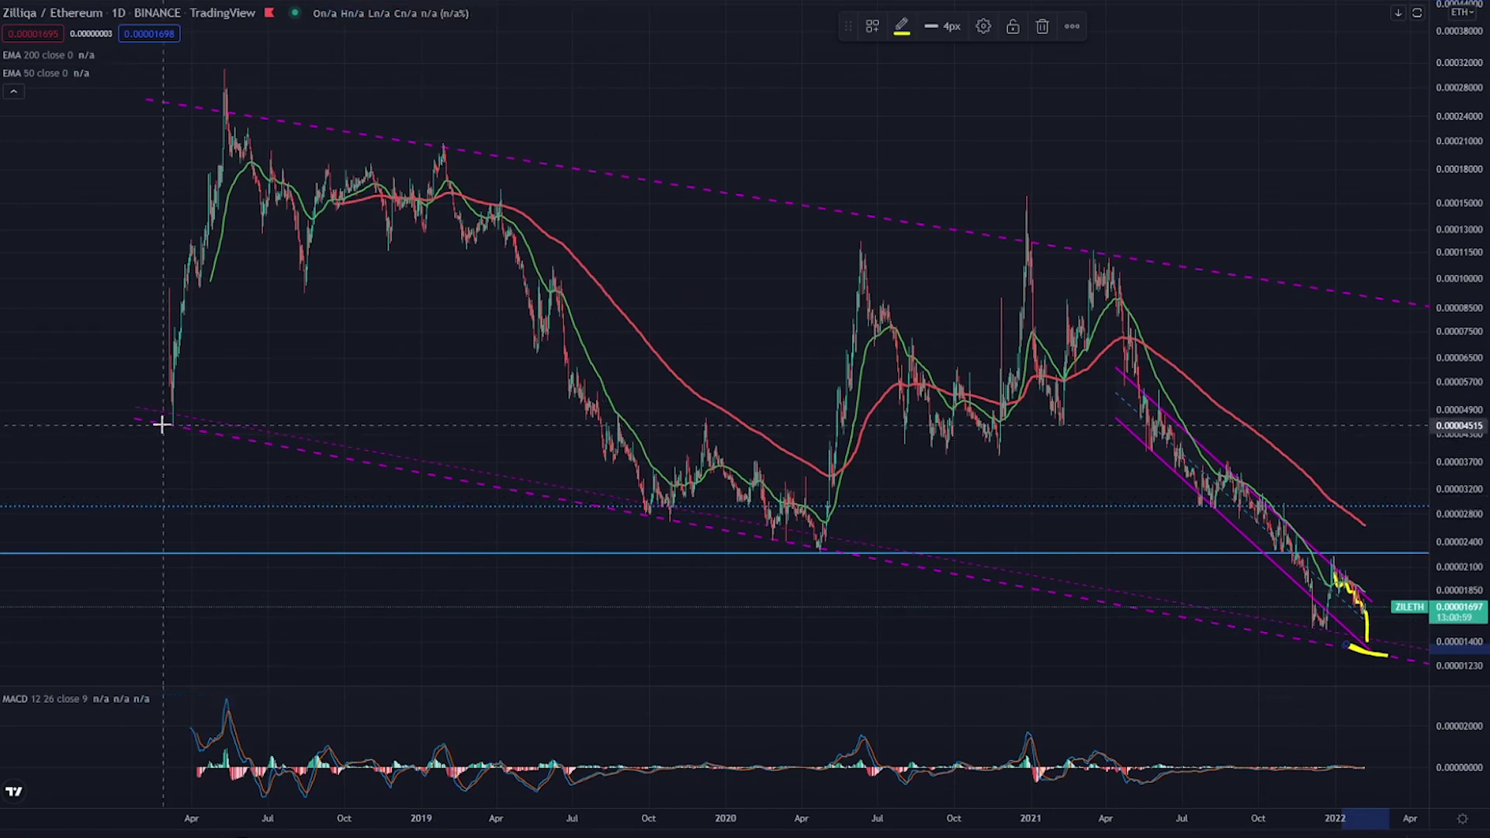
- Highlight the channel touches: 2018 and 2019 lows, 2020 low, late-2018 peak and 2021 peak
drag(140, 411, 211, 432)
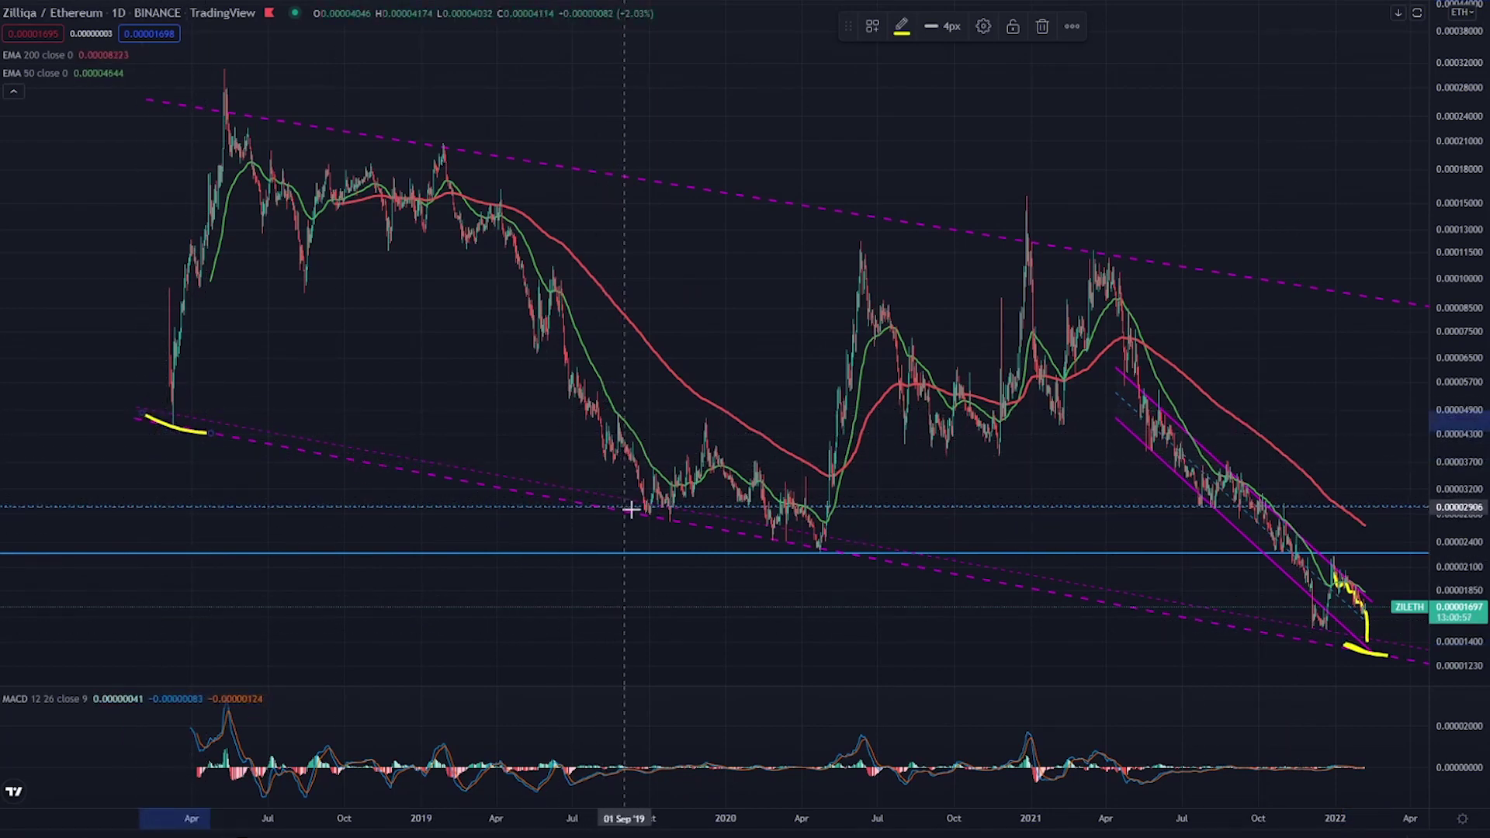
drag(635, 510, 853, 553)
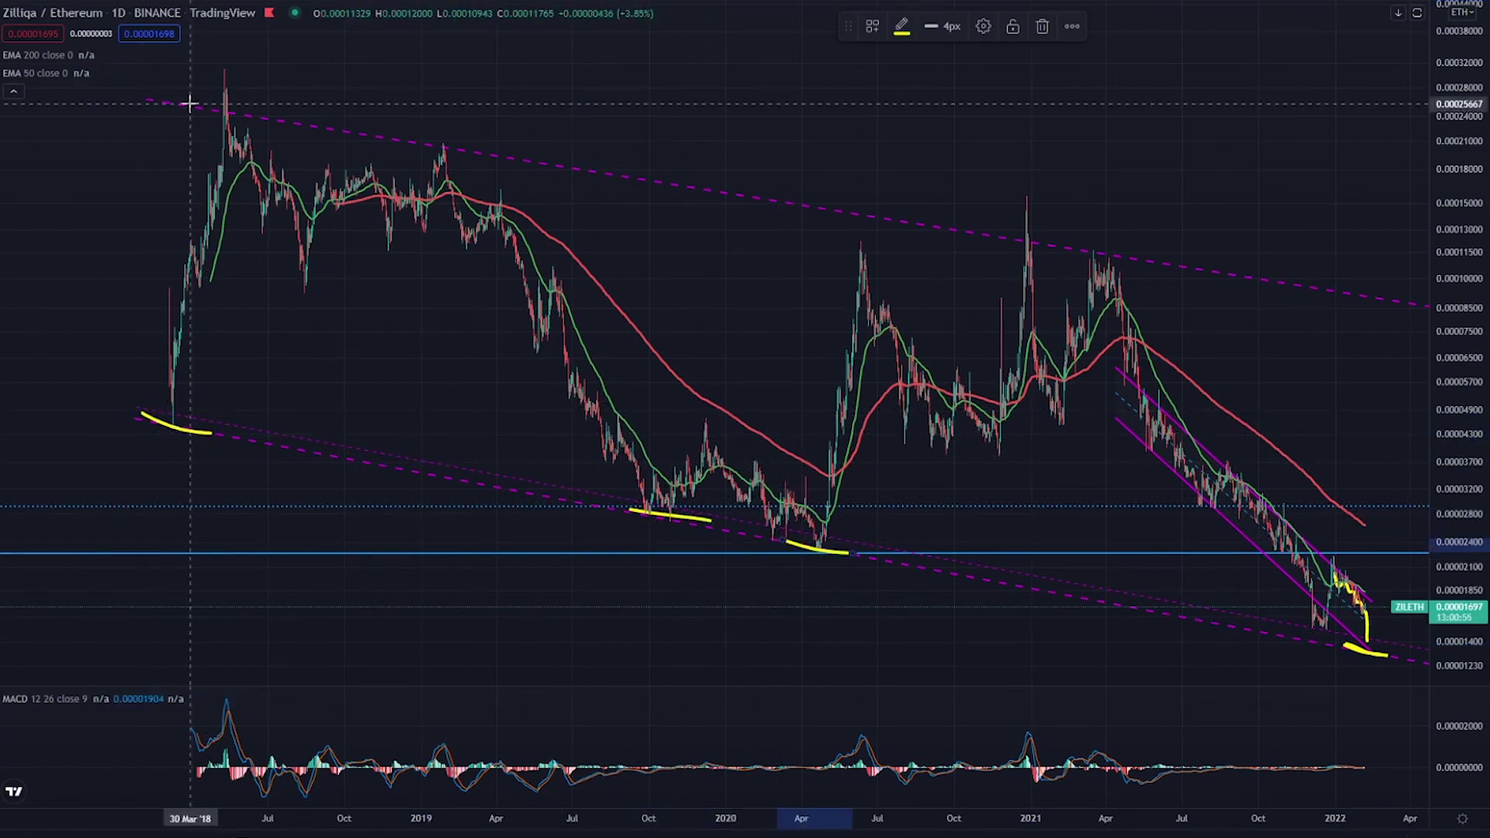
drag(198, 105, 252, 119)
drag(423, 142, 470, 151)
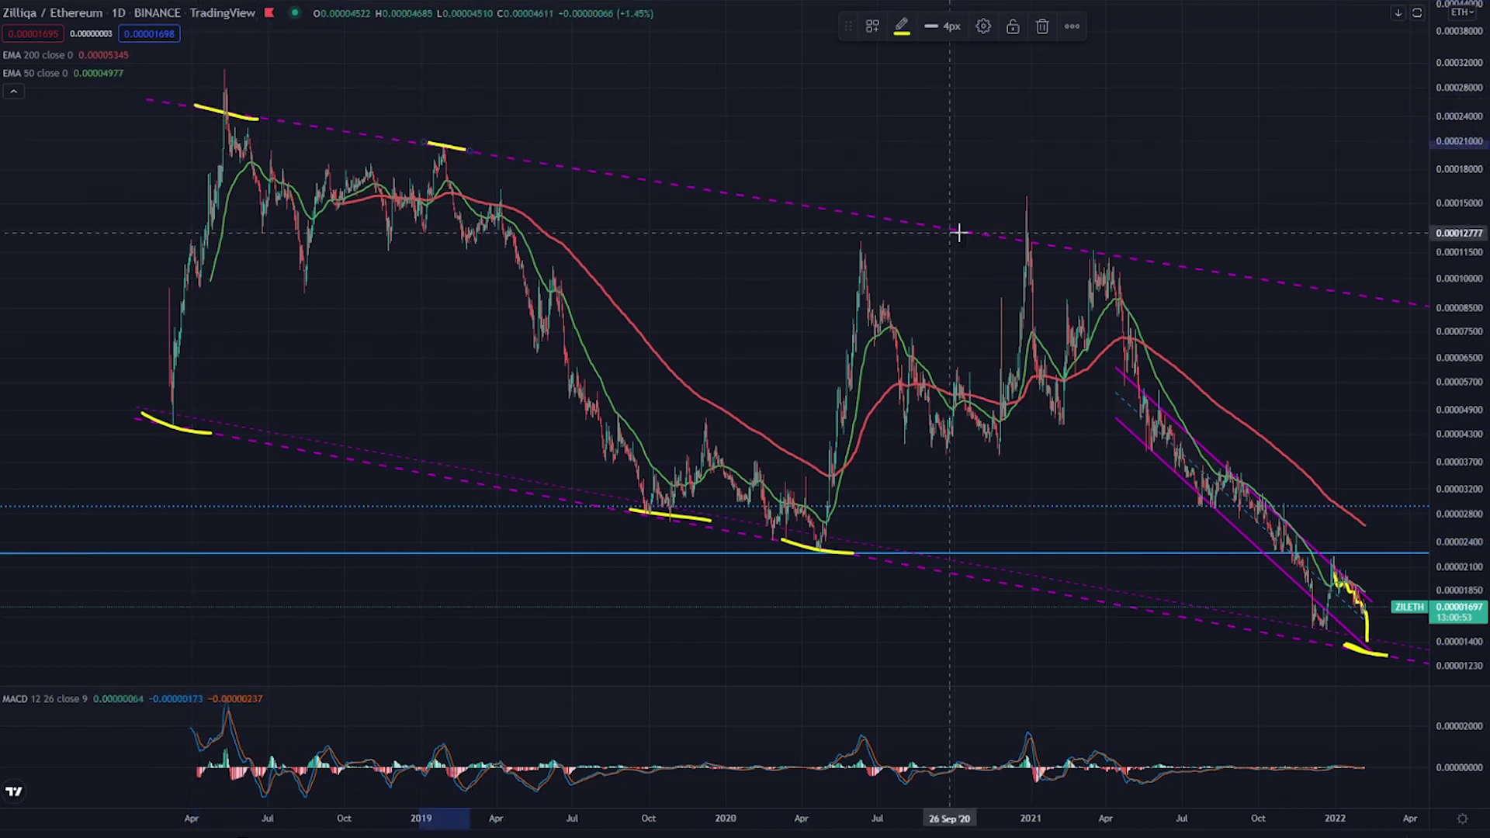
drag(1026, 242, 1117, 258)
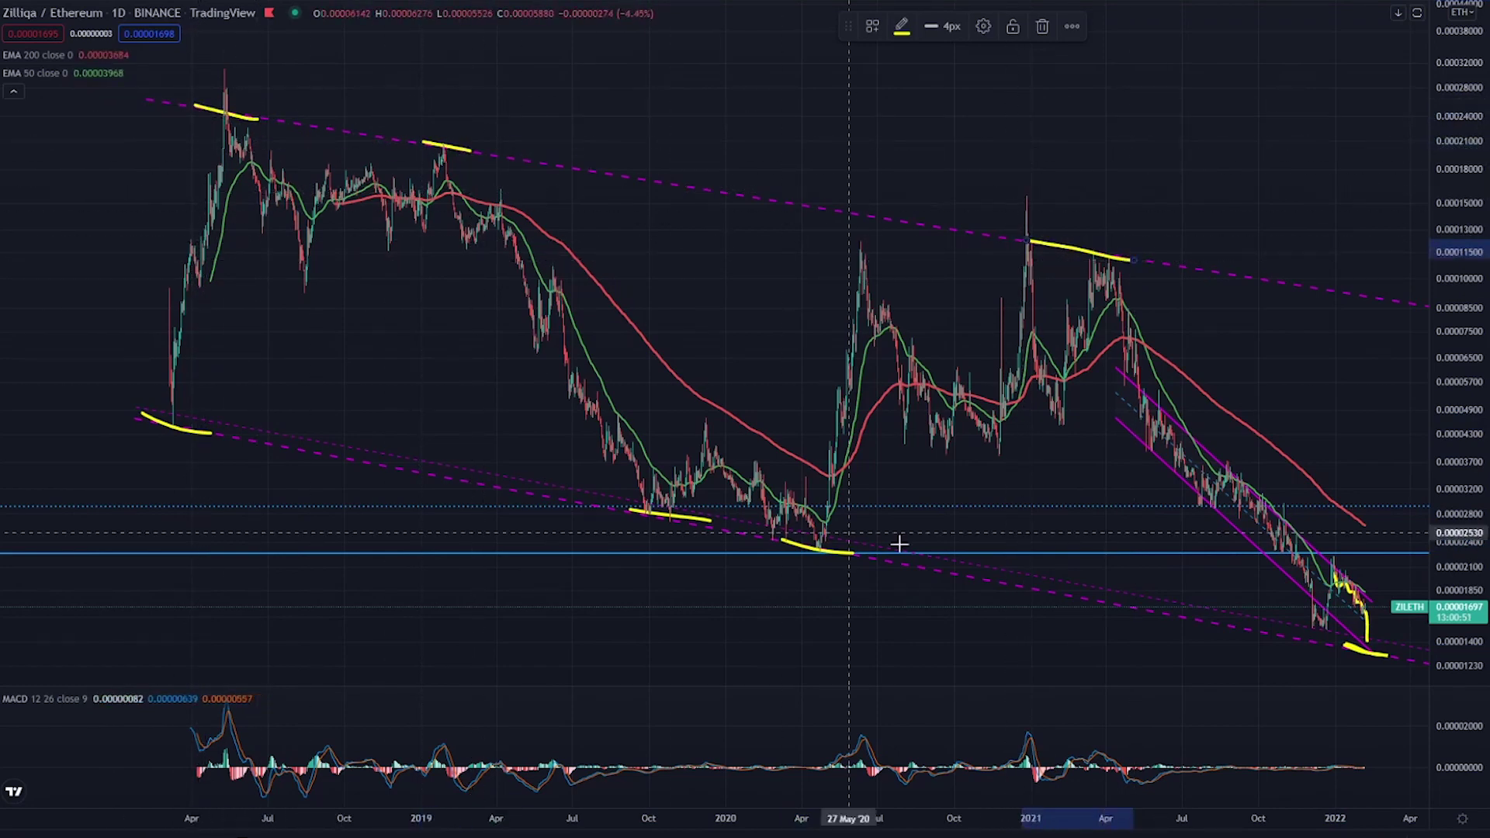
- Draw a yellow upward arrow projecting a rebound from the late-January lows
scroll(1365, 644, up, 5)
scroll(1346, 645, up, 3)
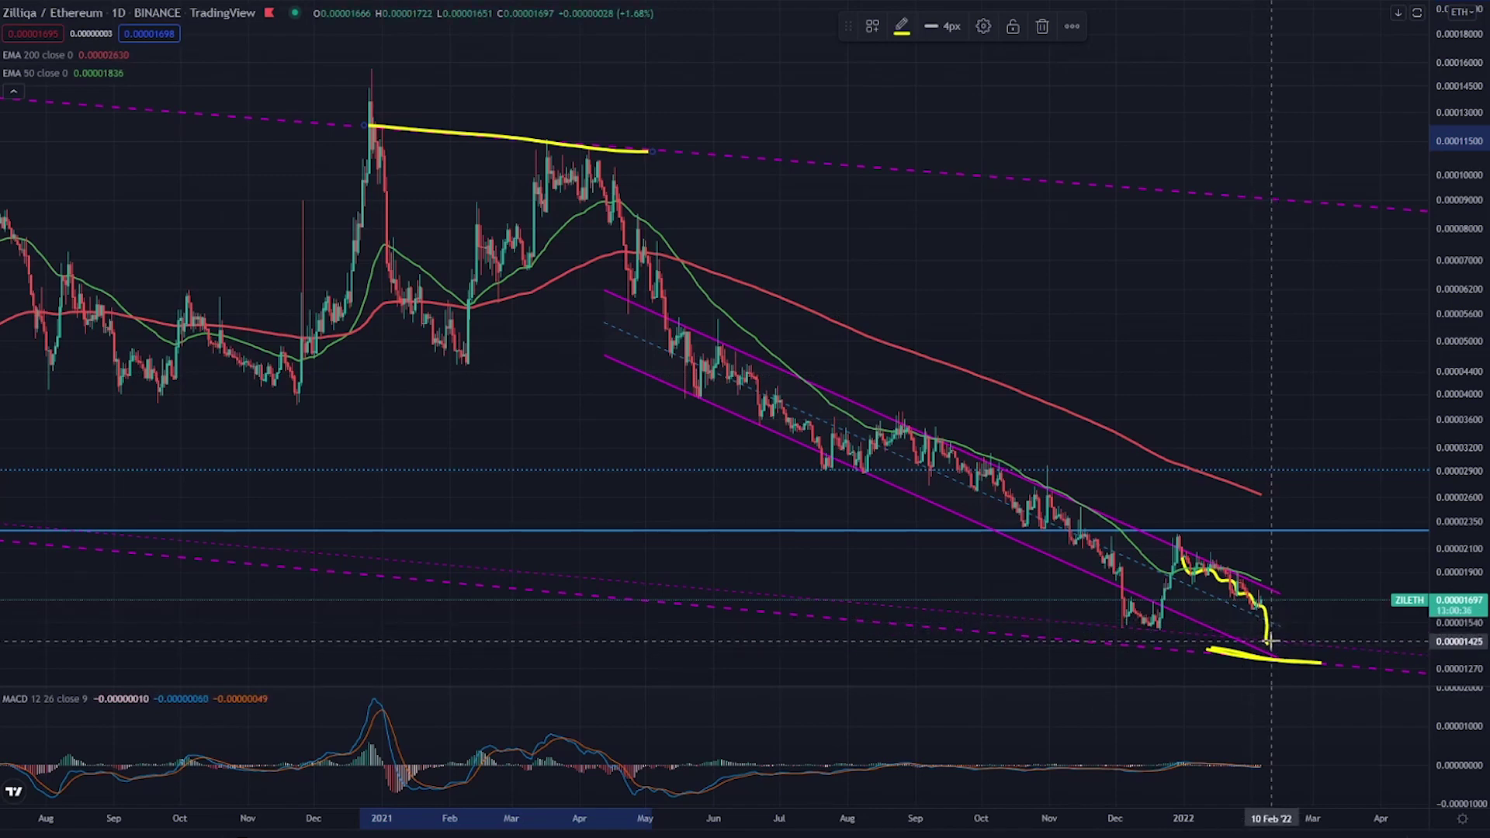
drag(1266, 641, 1359, 522)
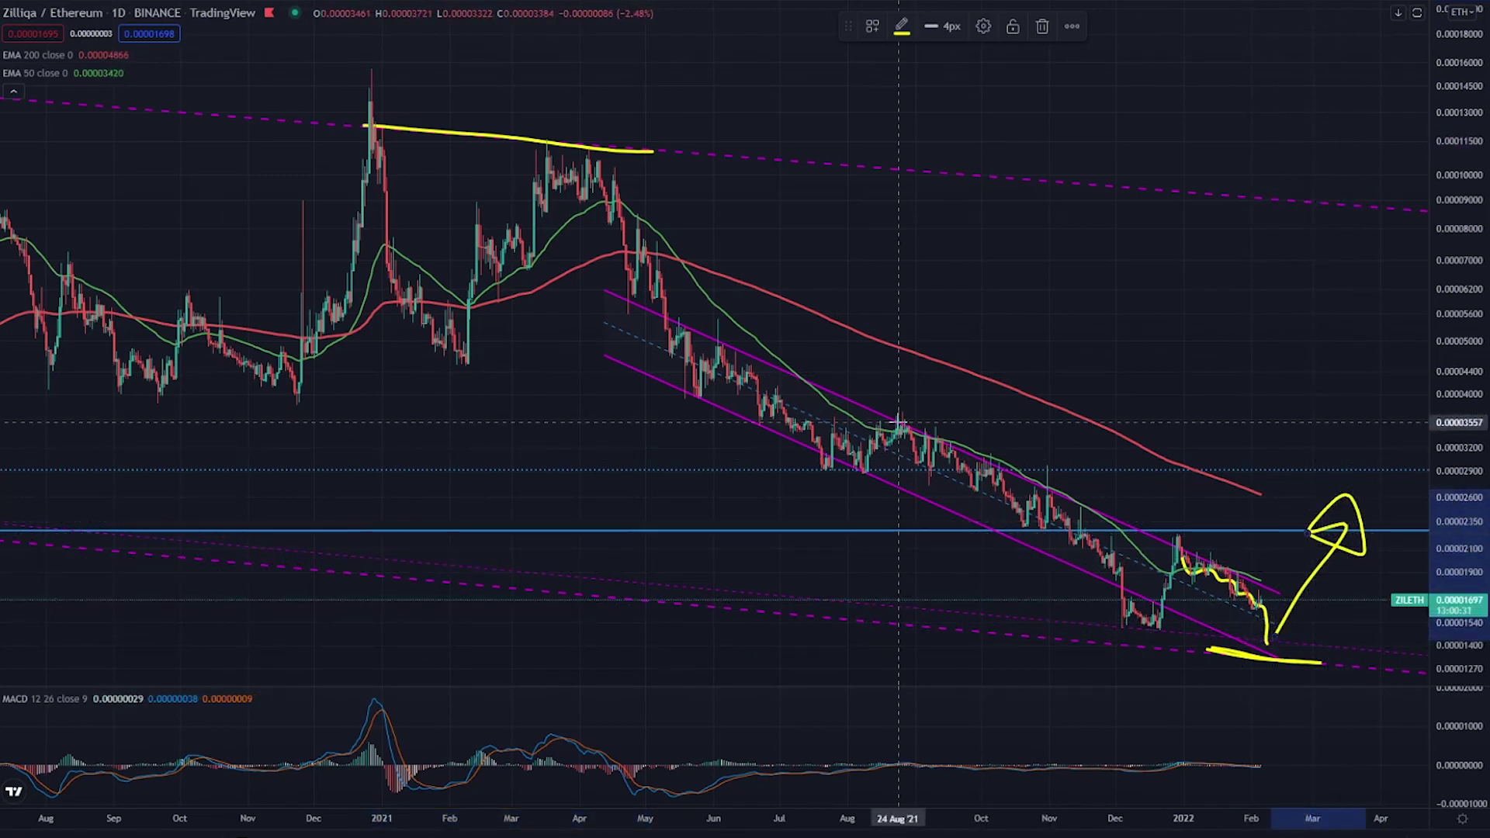
scroll(890, 422, down, 3)
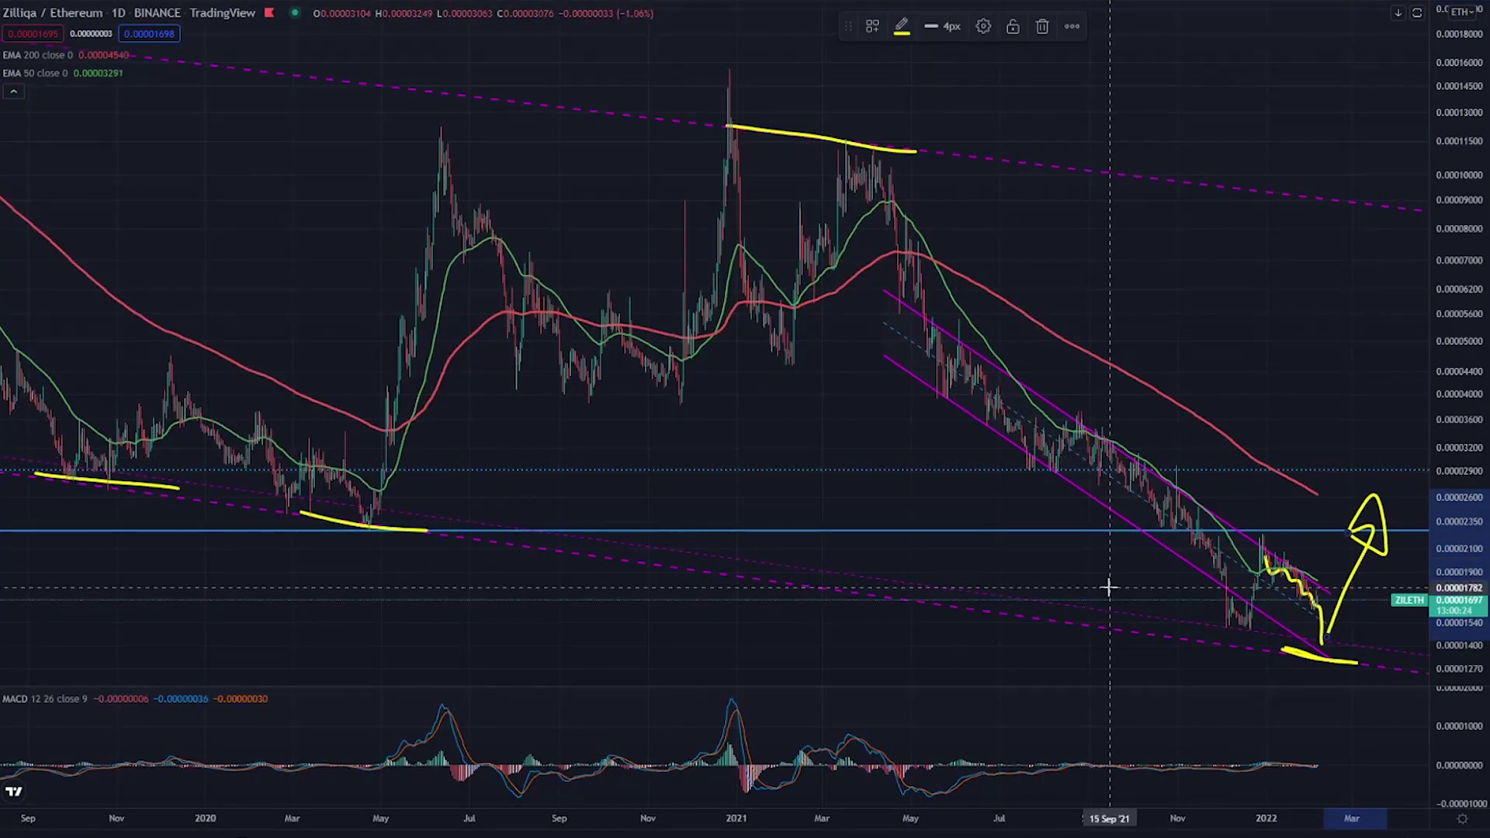
scroll(1101, 570, down, 5)
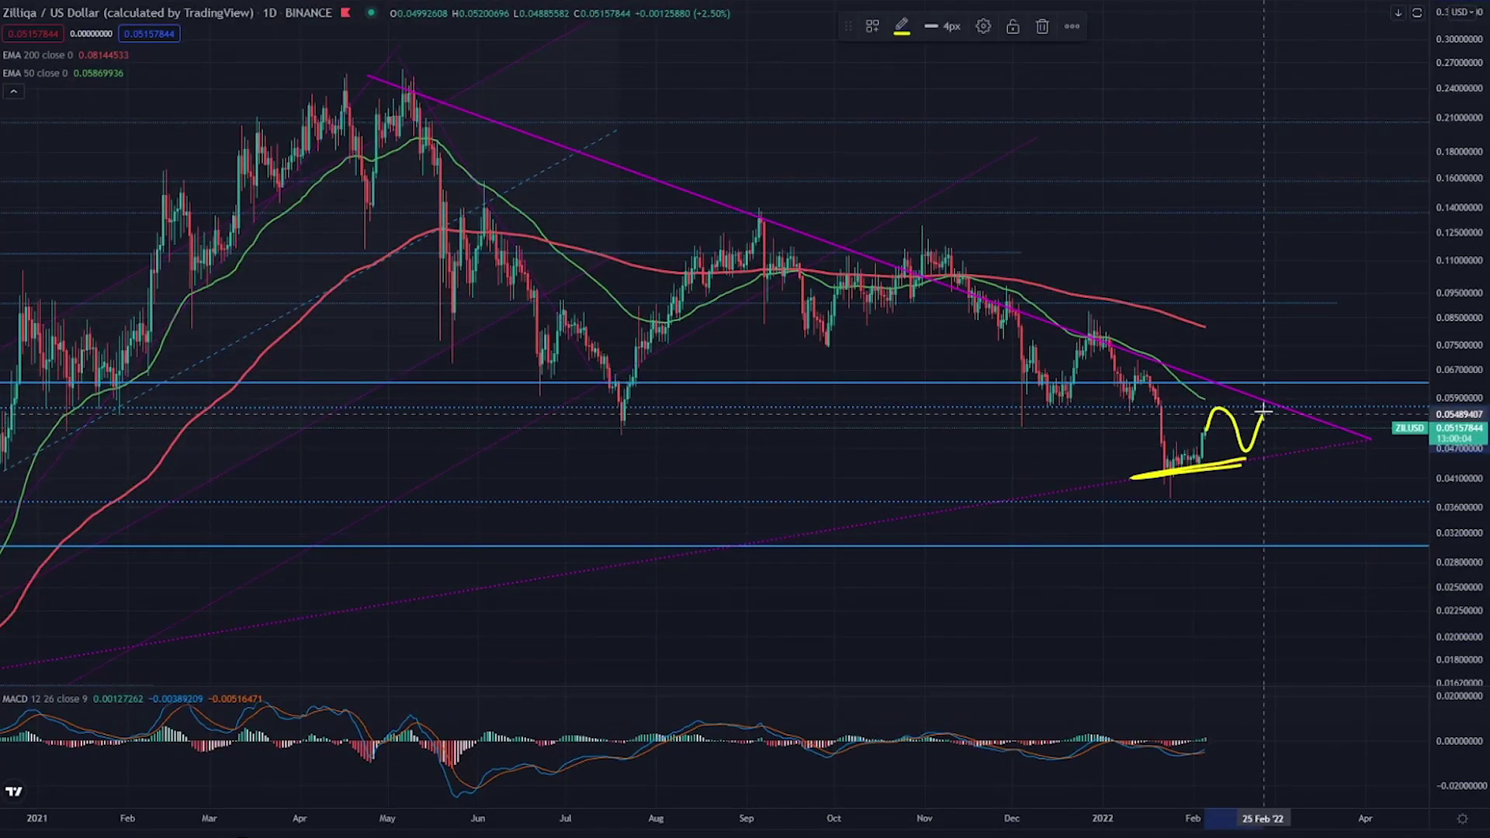
- Brush a second hump onto the ZIL/USD projected wave and trace the falling upper magenta trendline in yellow
mouse_move(1263, 411)
mouse_down()
mouse_move(1317, 433)
mouse_move(1236, 463)
mouse_up()
drag(1162, 359, 1370, 438)
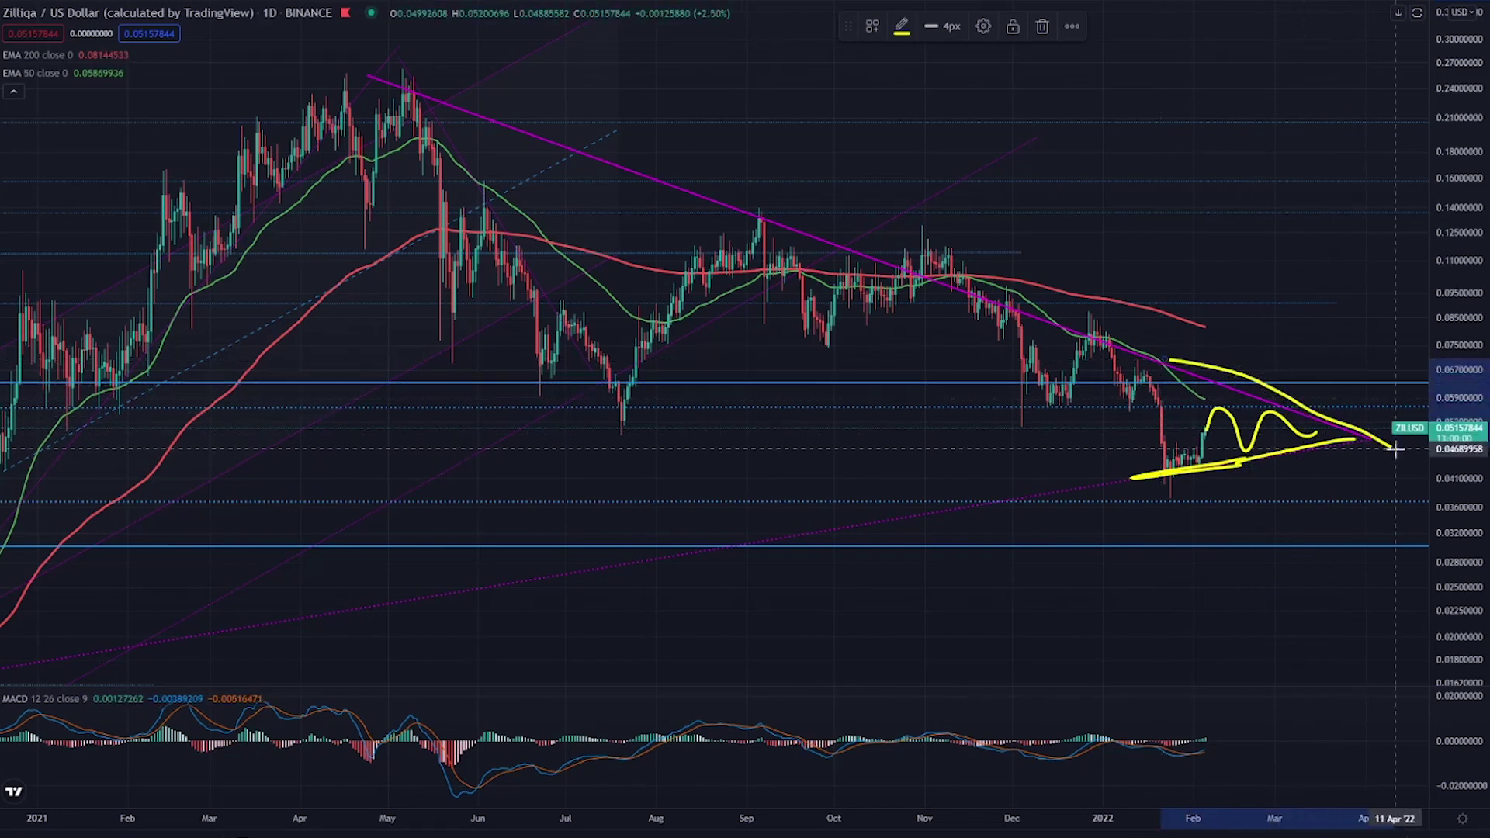
scroll(1323, 311, down, 5)
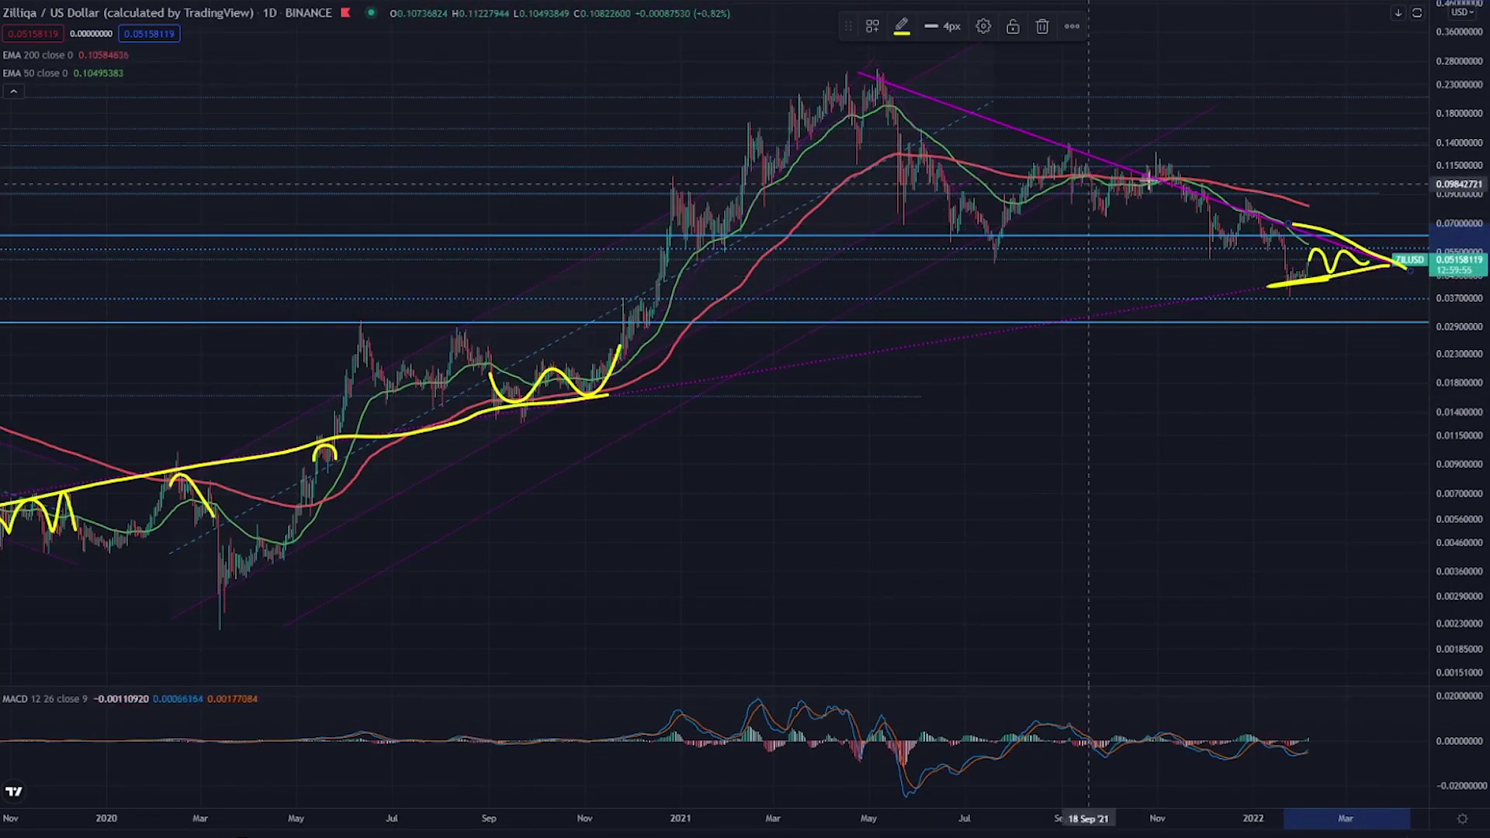
scroll(1352, 427, up, 5)
scroll(1352, 428, up, 2)
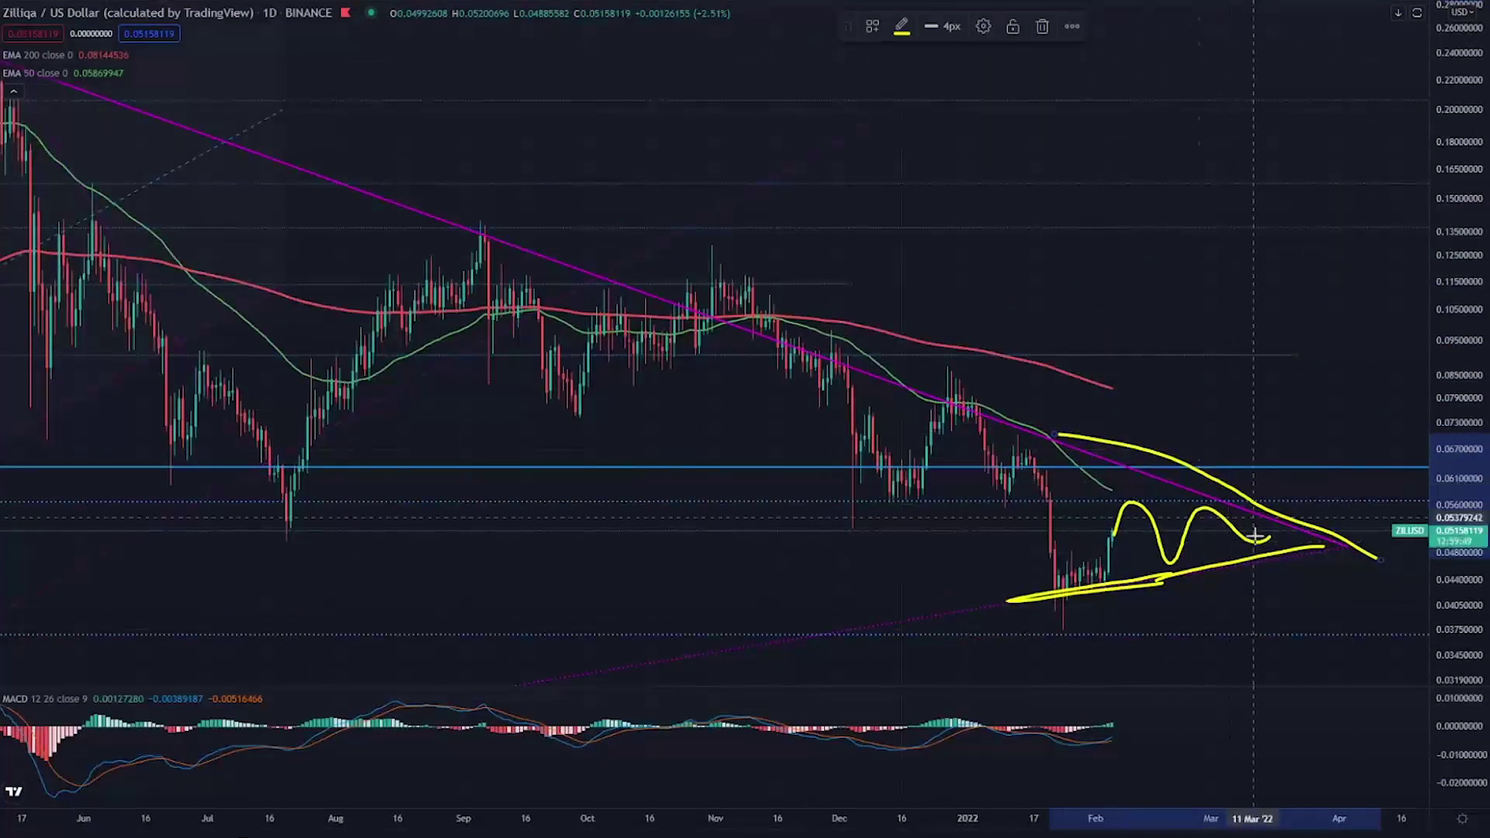
scroll(1195, 529, down, 4)
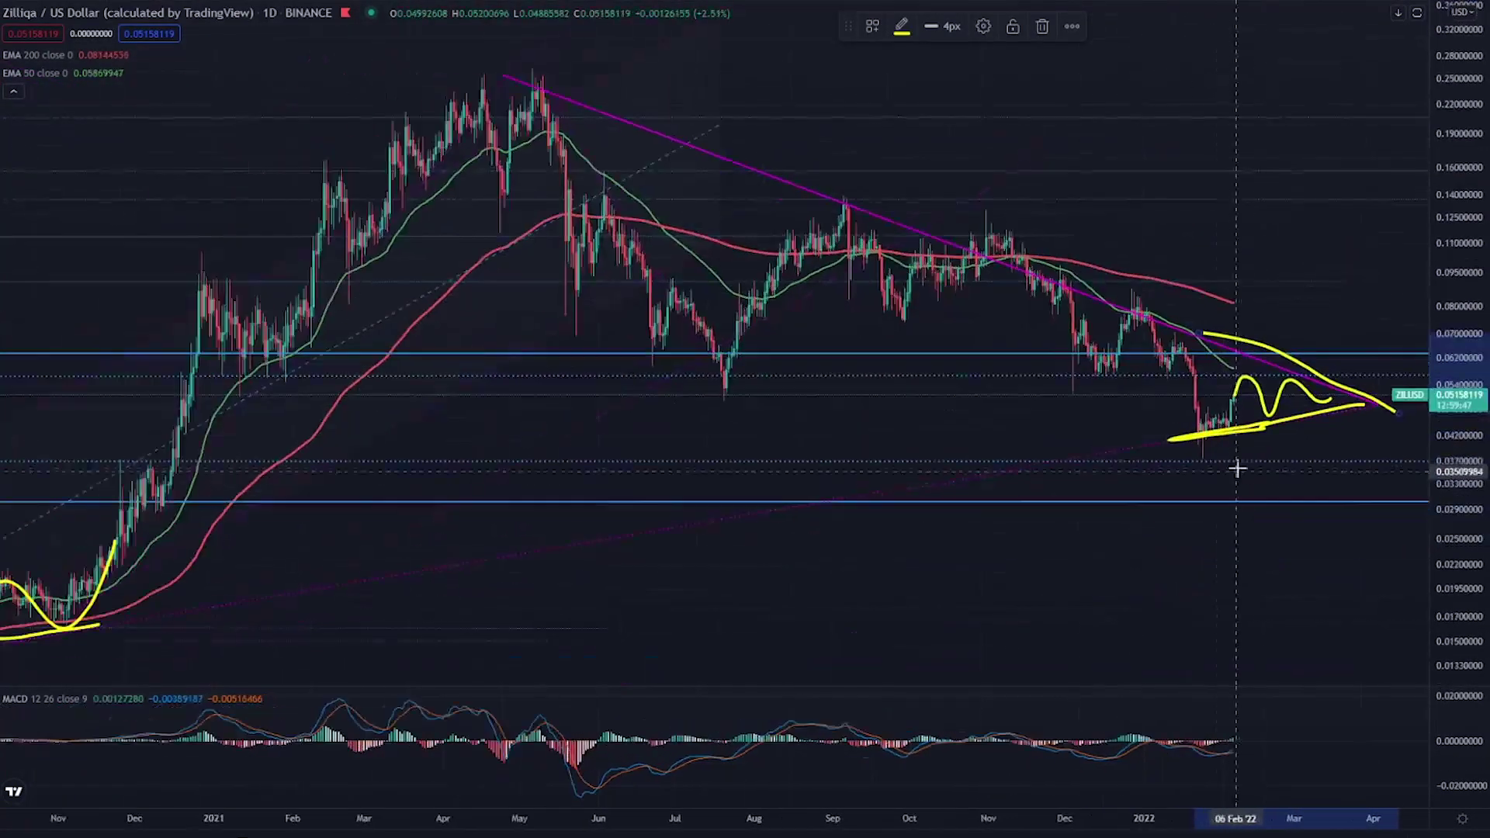